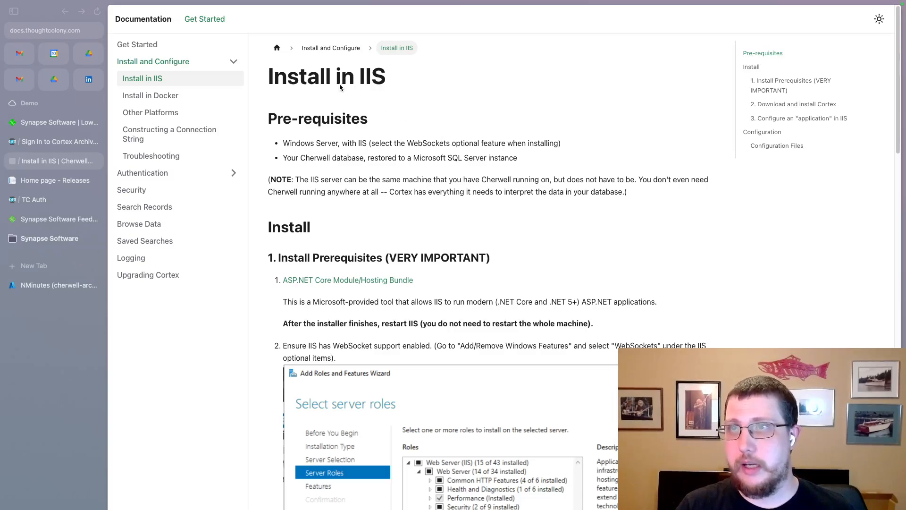
Open the Install in IIS guide, highlight the SQL Server database prerequisite, then view the NMinutes Azure database.
{"action": "left_click", "coordinate": [144, 23]}
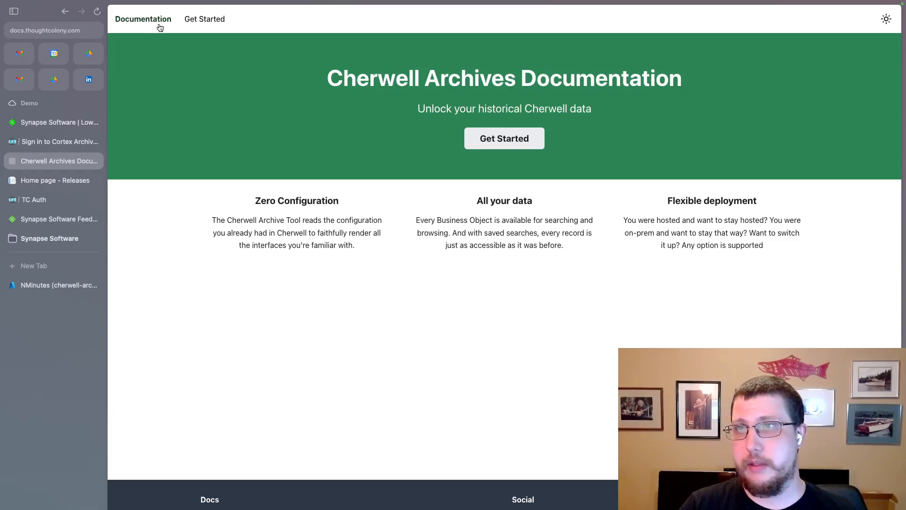
{"action": "left_click", "coordinate": [213, 20]}
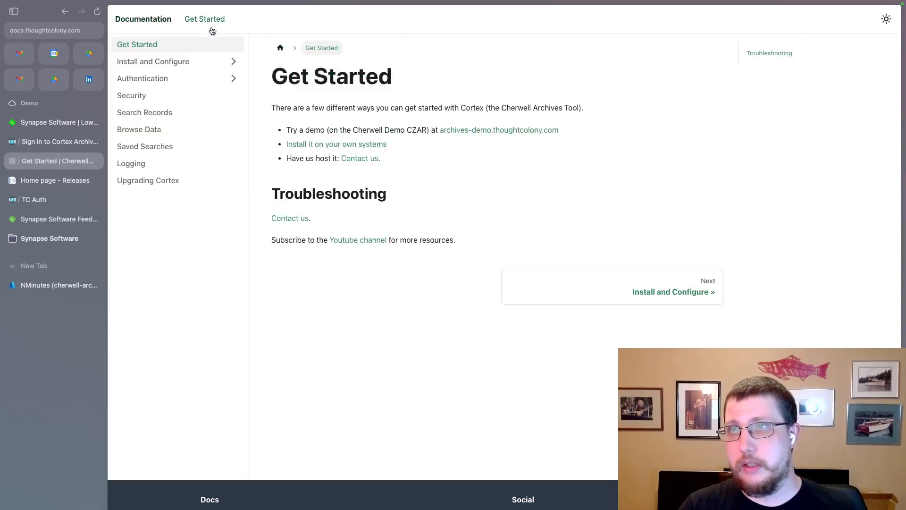
{"action": "left_click", "coordinate": [181, 63]}
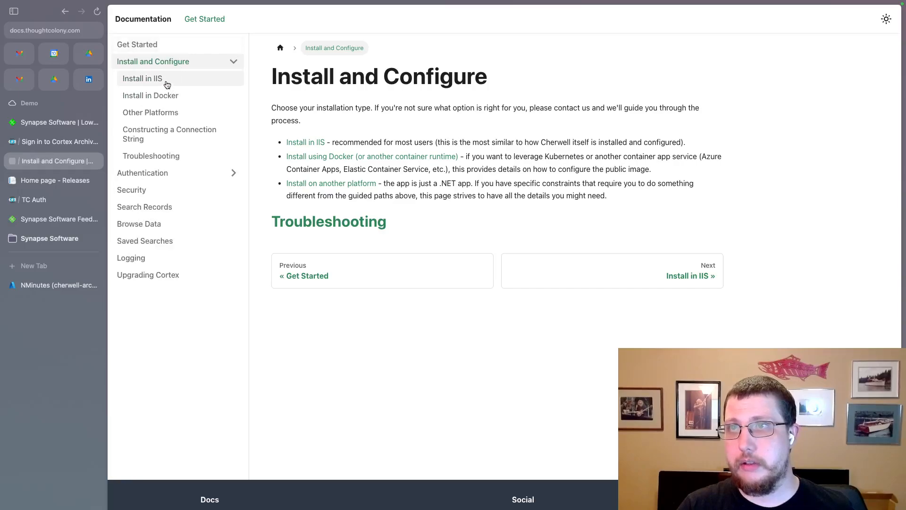
{"action": "left_click", "coordinate": [167, 84]}
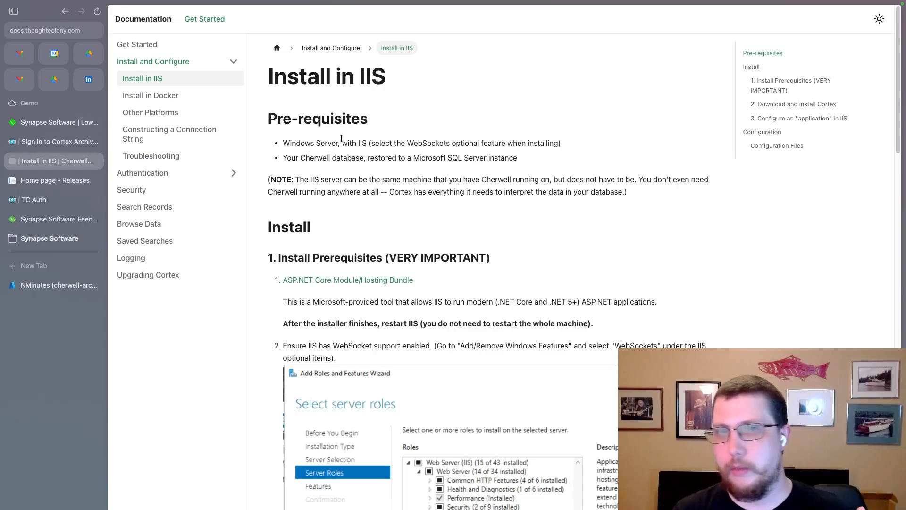
{"action": "left_click_drag", "start_coordinate": [517, 158], "coordinate": [284, 158]}
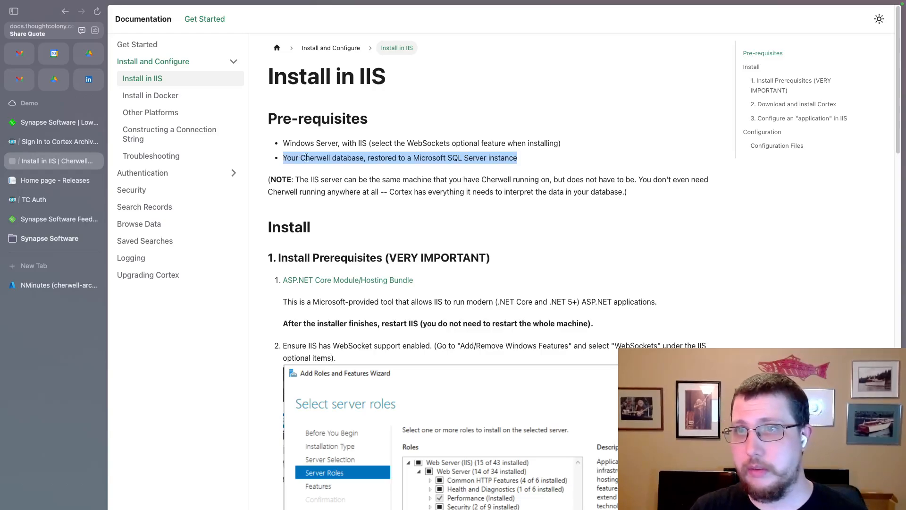
{"action": "left_click", "coordinate": [51, 284]}
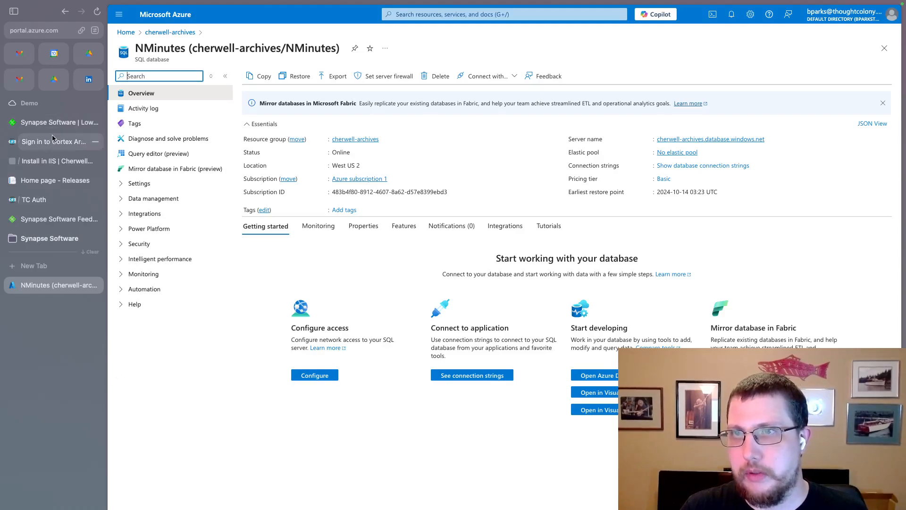
Highlight the Windows Server with IIS prerequisite in the Install in IIS guide, then return to the server desktop.
{"action": "left_click", "coordinate": [56, 162]}
{"action": "left_click_drag", "start_coordinate": [562, 144], "coordinate": [283, 143]}
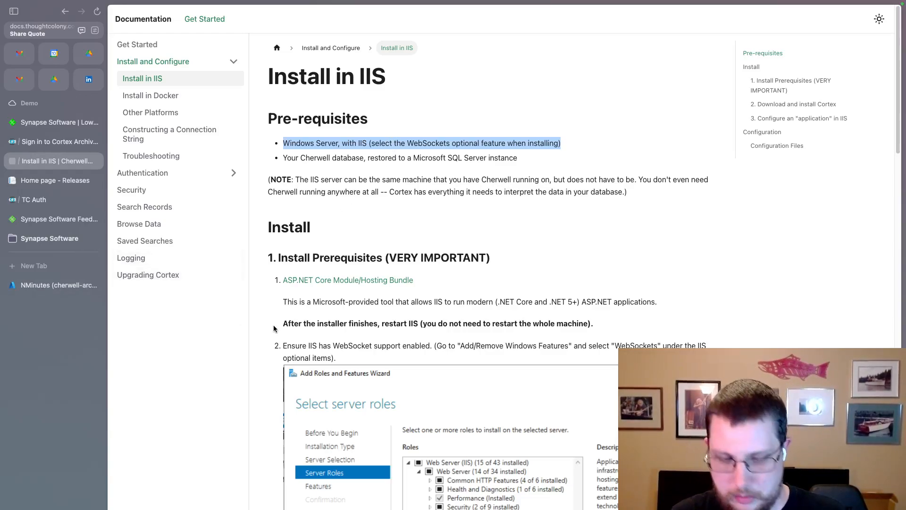
{"action": "key", "text": "ctrl+Right"}
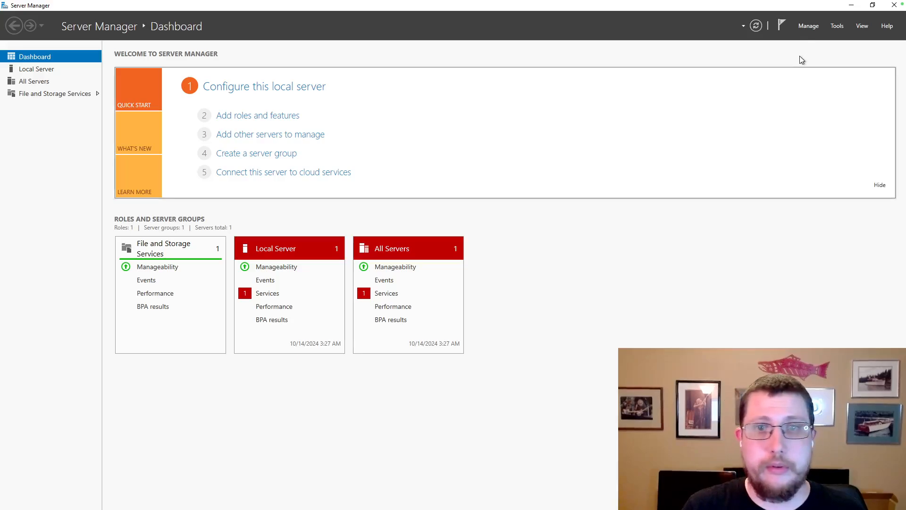
Launch the Add Roles and Features Wizard with role-based installation on this server.
{"action": "left_click", "coordinate": [838, 26]}
{"action": "left_click", "coordinate": [810, 26]}
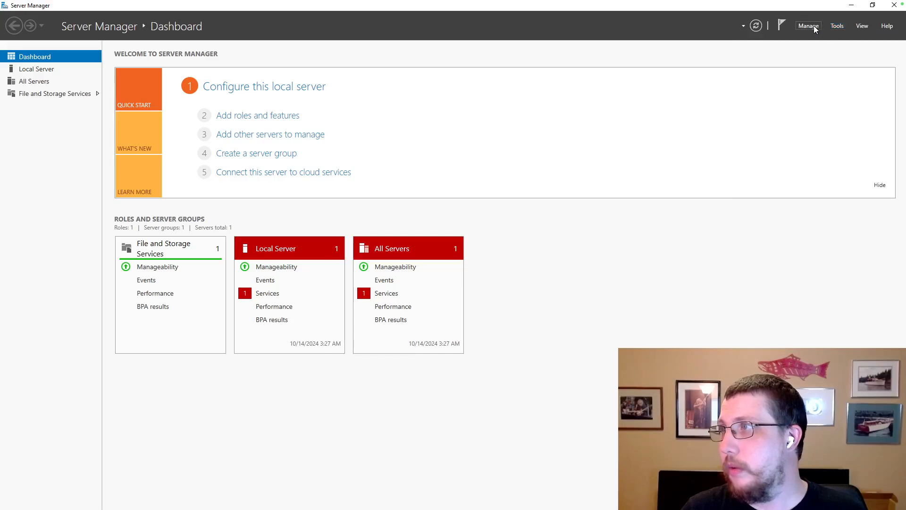
{"action": "left_click", "coordinate": [810, 25]}
{"action": "left_click", "coordinate": [823, 38]}
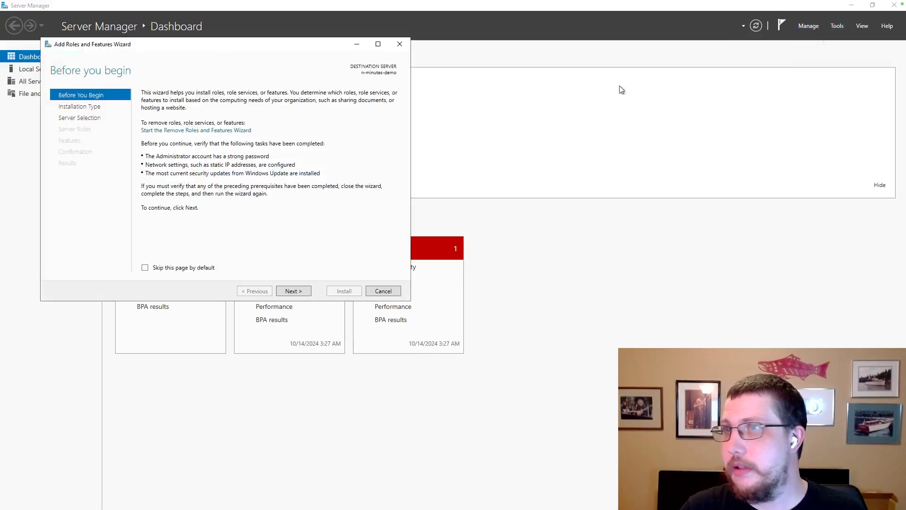
{"action": "left_click", "coordinate": [292, 291]}
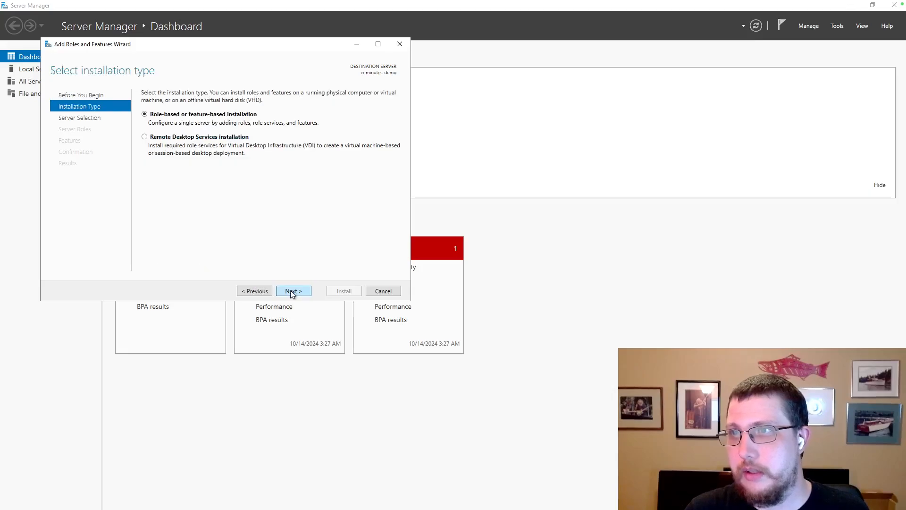
{"action": "left_click", "coordinate": [293, 293]}
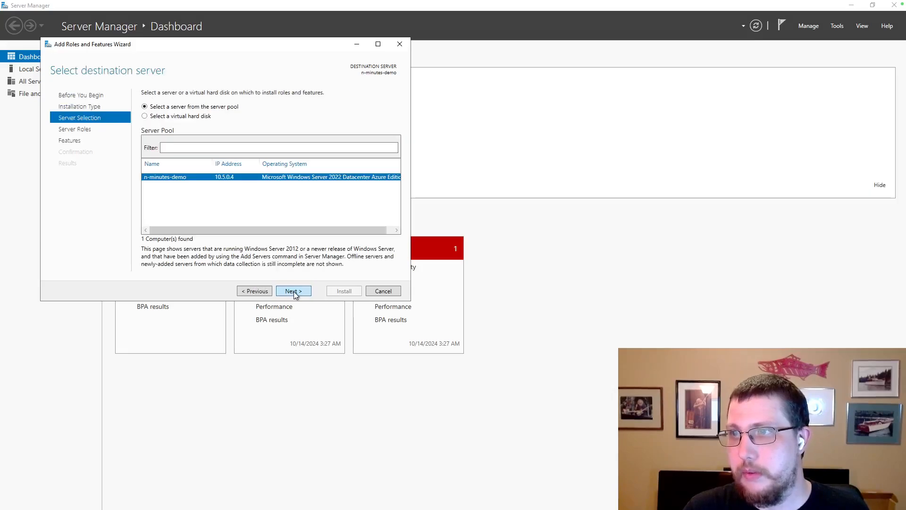
{"action": "left_click", "coordinate": [293, 292]}
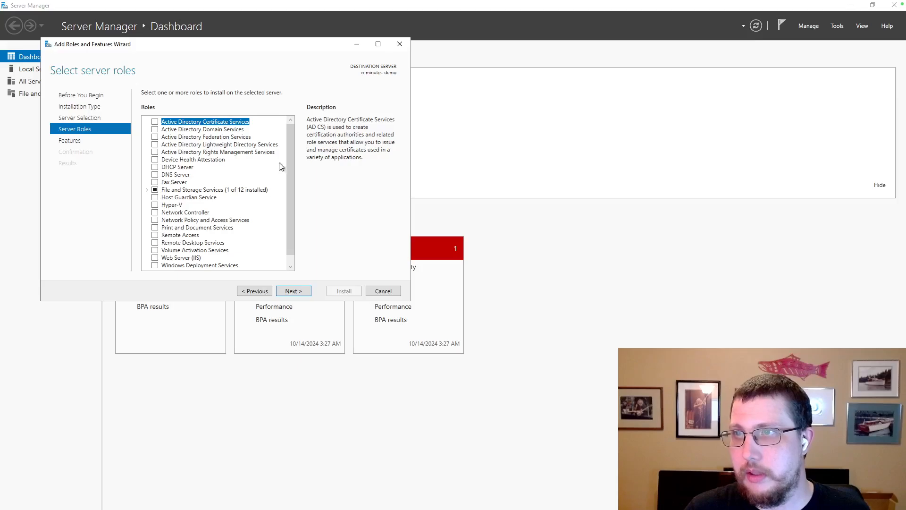
Select the Web Server (IIS) role along with its required management tools.
{"action": "left_click_drag", "start_coordinate": [288, 156], "coordinate": [290, 167]}
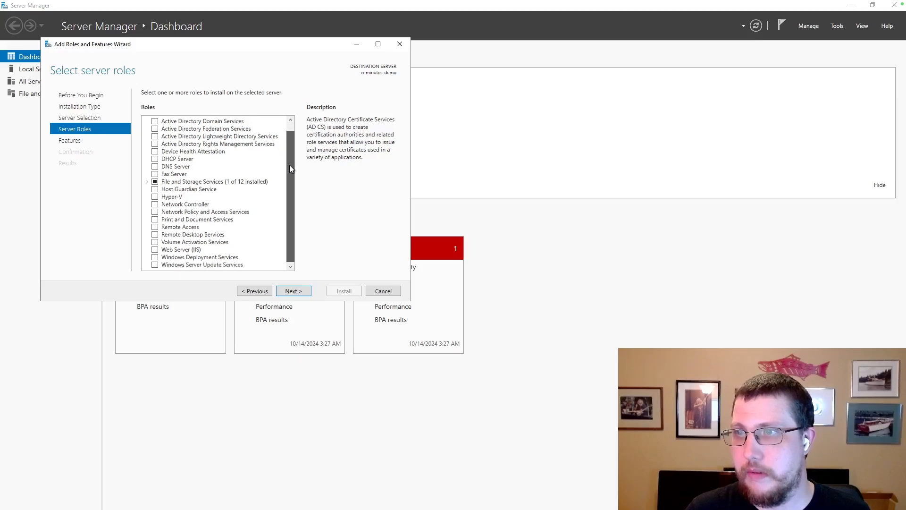
{"action": "left_click", "coordinate": [155, 250]}
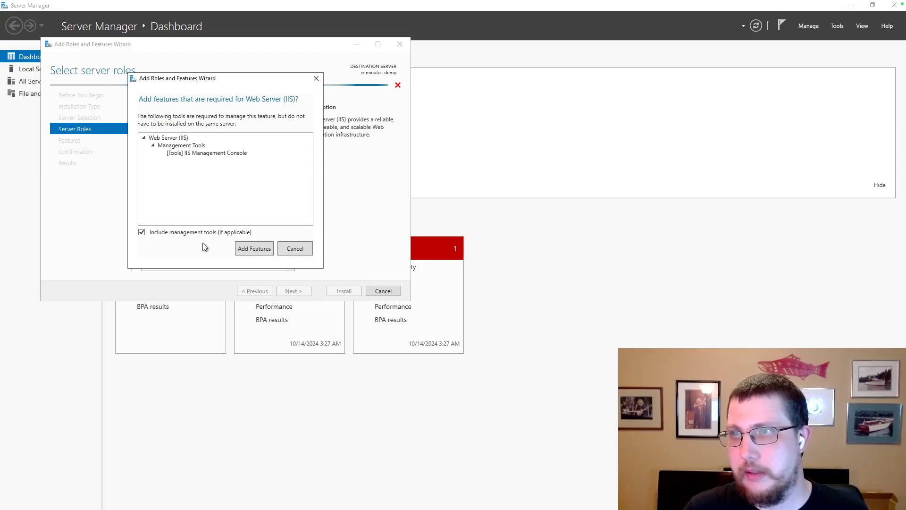
{"action": "left_click", "coordinate": [256, 250]}
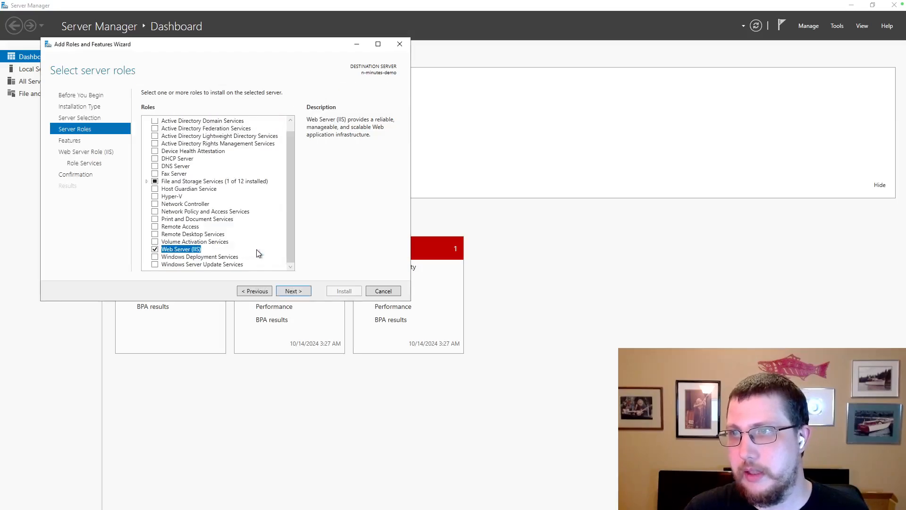
{"action": "left_click", "coordinate": [298, 291]}
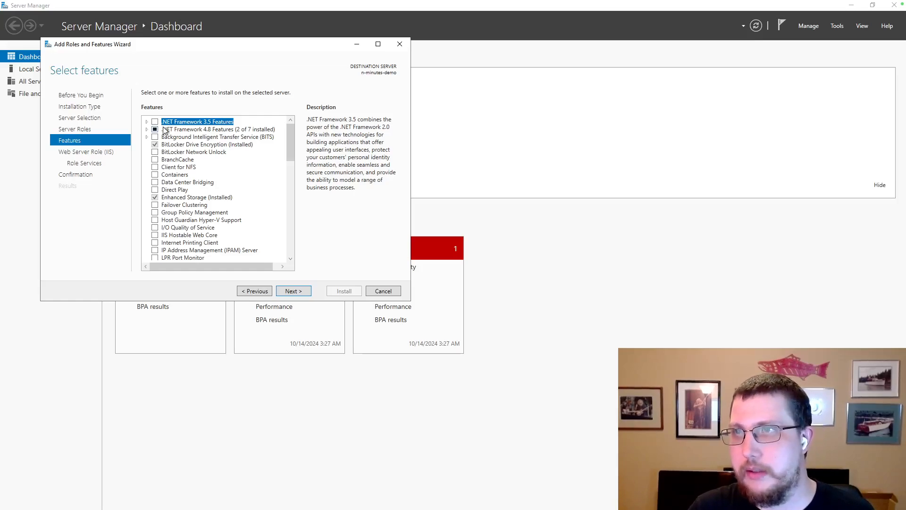
Review the .NET Framework features list and continue without adding any features.
{"action": "left_click", "coordinate": [147, 129]}
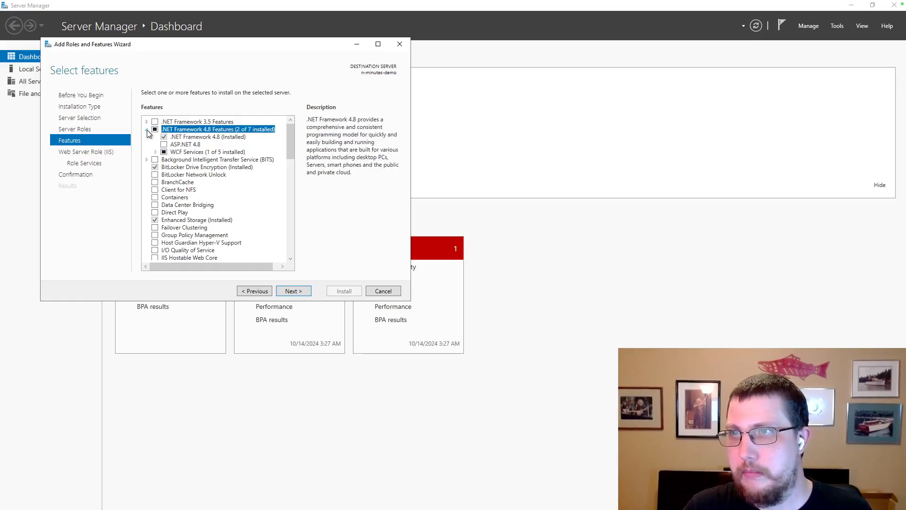
{"action": "left_click", "coordinate": [147, 129]}
{"action": "left_click", "coordinate": [147, 122]}
{"action": "left_click", "coordinate": [147, 122]}
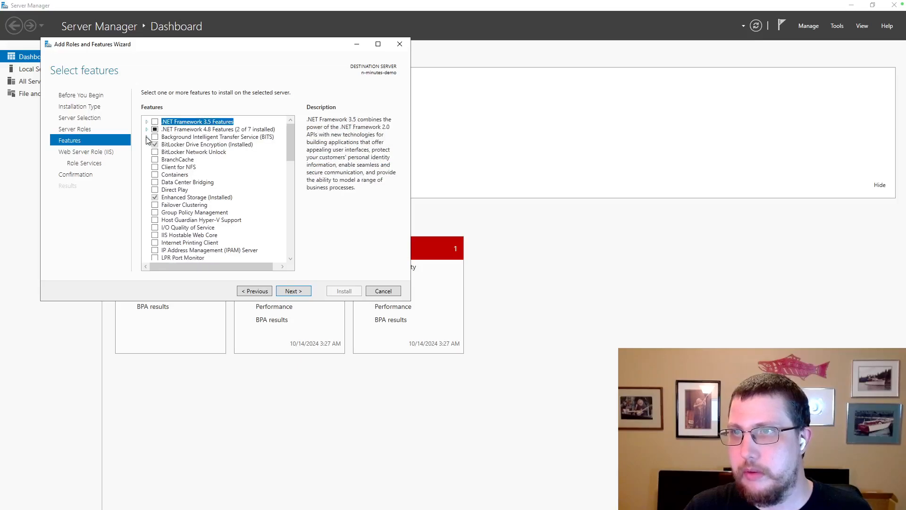
{"action": "scroll", "coordinate": [151, 161], "scroll_direction": "down", "scroll_amount": 12}
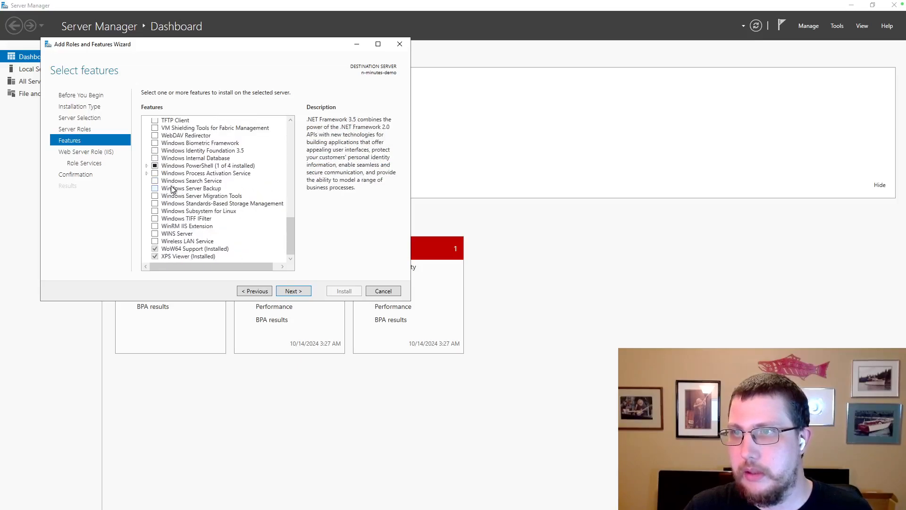
{"action": "scroll", "coordinate": [265, 188], "scroll_direction": "up", "scroll_amount": 6}
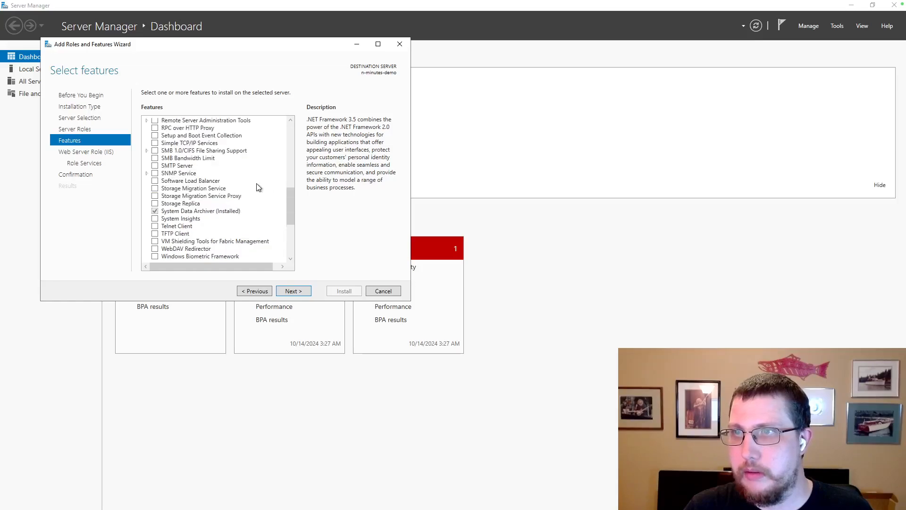
{"action": "scroll", "coordinate": [219, 186], "scroll_direction": "up", "scroll_amount": 5}
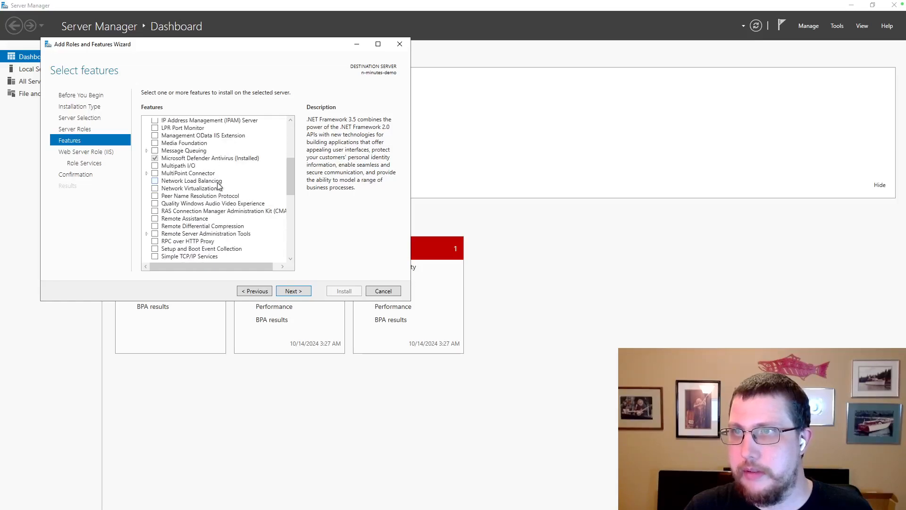
{"action": "scroll", "coordinate": [218, 186], "scroll_direction": "up", "scroll_amount": 1}
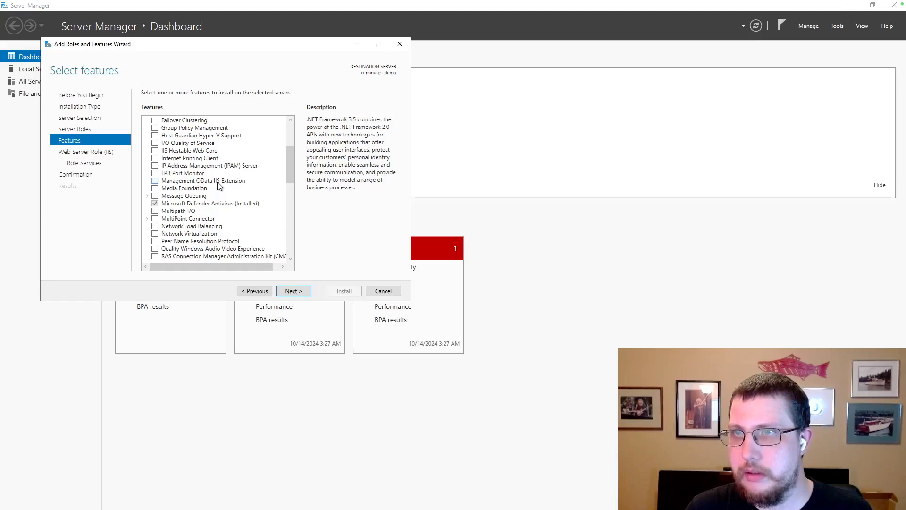
{"action": "left_click", "coordinate": [295, 292]}
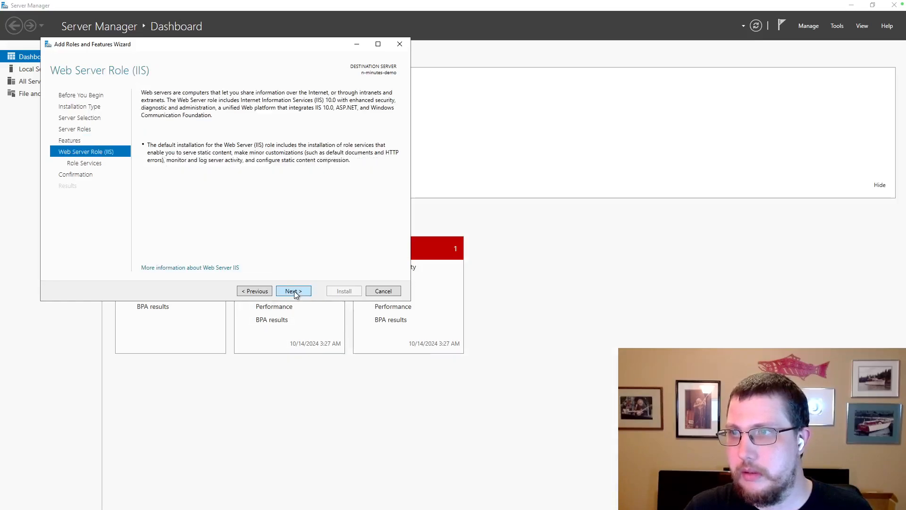
Tick WebSocket Protocol under Application Development on the IIS Role Services page.
{"action": "left_click", "coordinate": [293, 291]}
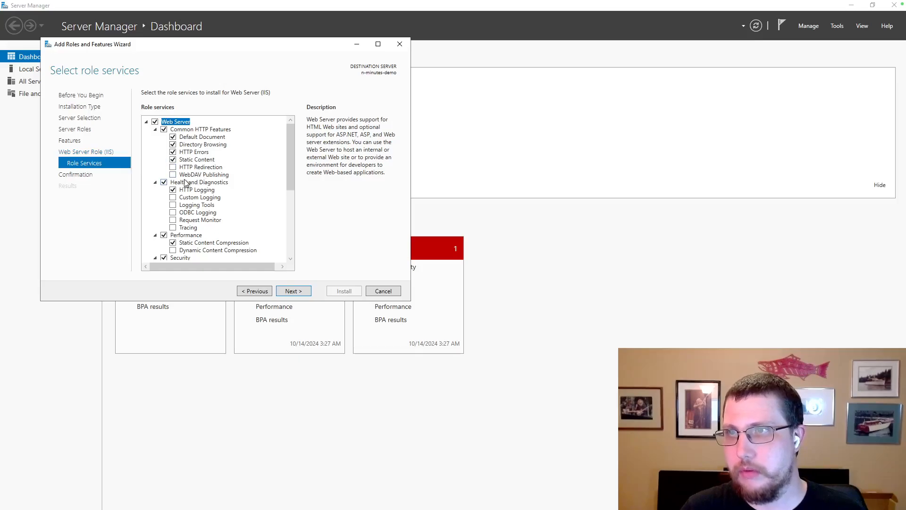
{"action": "scroll", "coordinate": [236, 182], "scroll_direction": "down", "scroll_amount": 1}
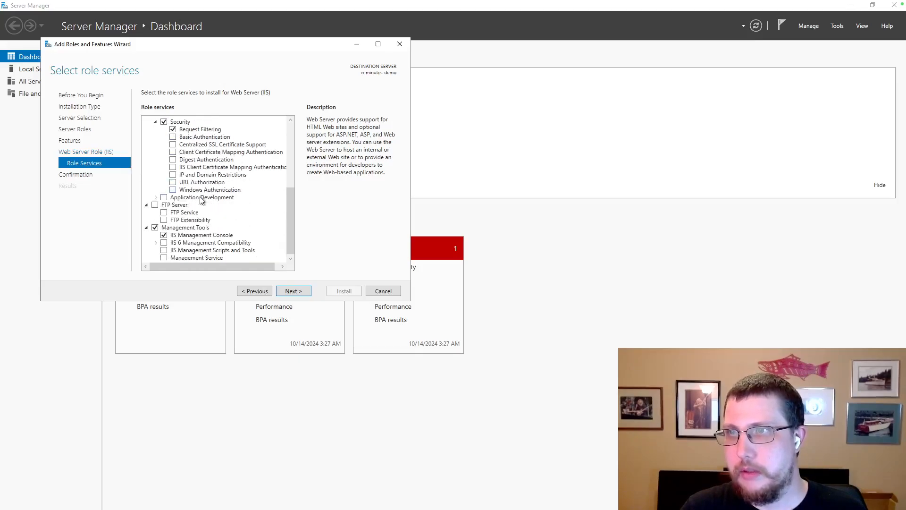
{"action": "scroll", "coordinate": [202, 198], "scroll_direction": "up", "scroll_amount": 1}
{"action": "scroll", "coordinate": [202, 198], "scroll_direction": "down", "scroll_amount": 1}
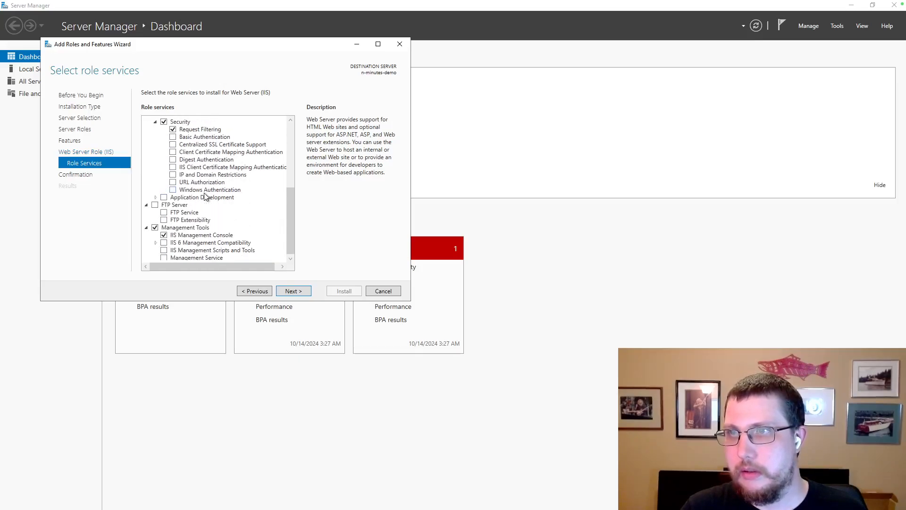
{"action": "left_click", "coordinate": [155, 196]}
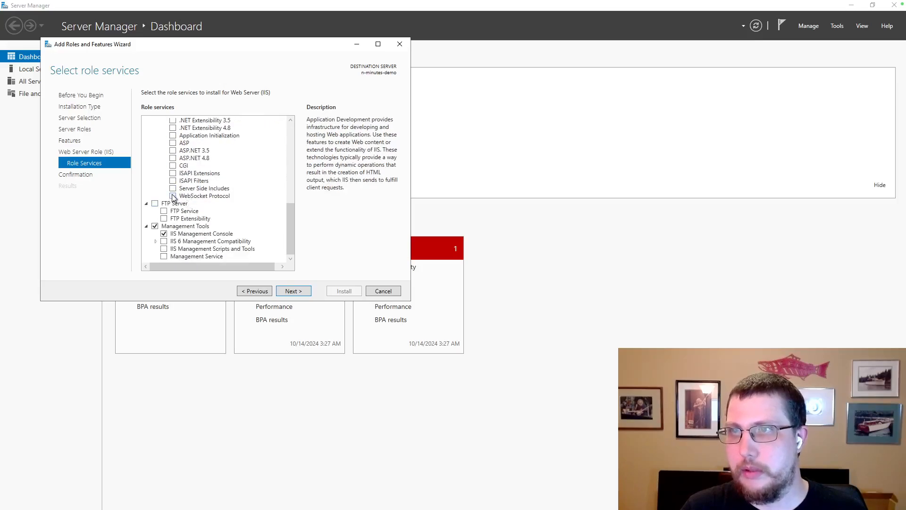
{"action": "left_click", "coordinate": [173, 196]}
Review the selected role services and advance to the installation confirmation page.
{"action": "scroll", "coordinate": [222, 200], "scroll_direction": "up", "scroll_amount": 4}
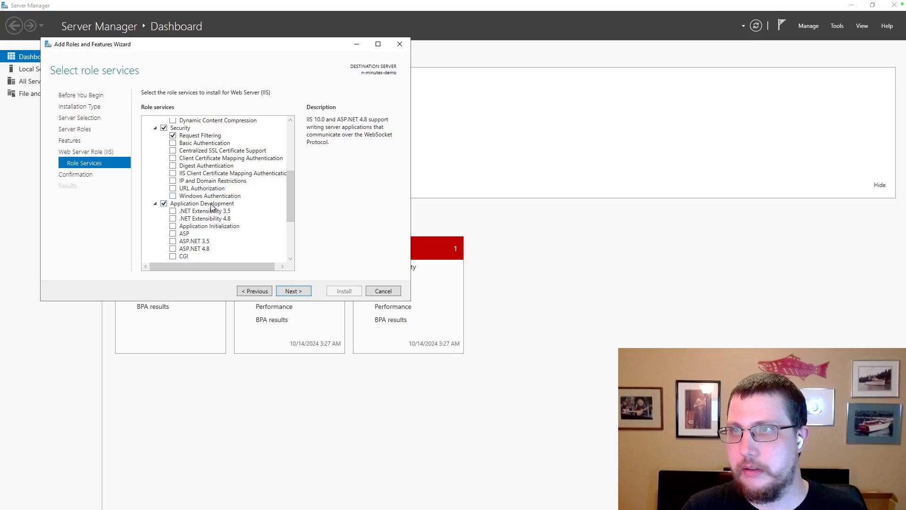
{"action": "scroll", "coordinate": [230, 210], "scroll_direction": "down", "scroll_amount": 4}
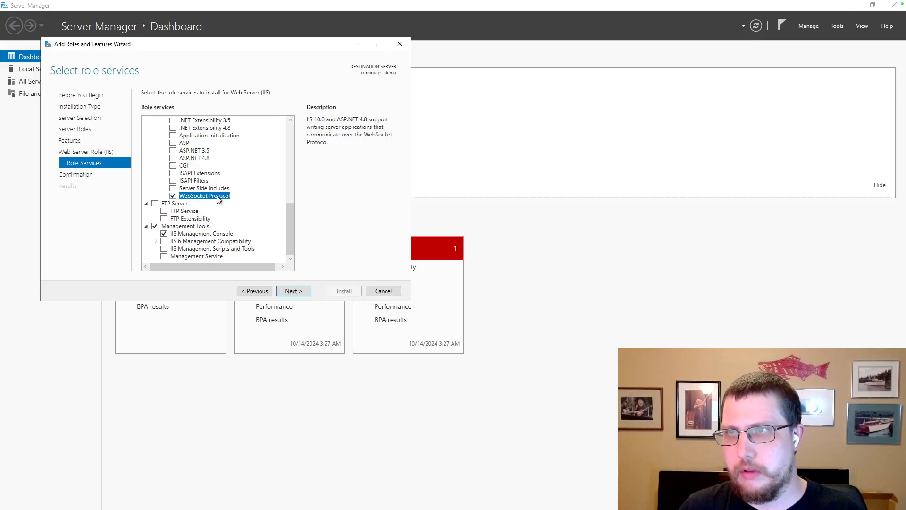
{"action": "scroll", "coordinate": [257, 190], "scroll_direction": "up", "scroll_amount": 4}
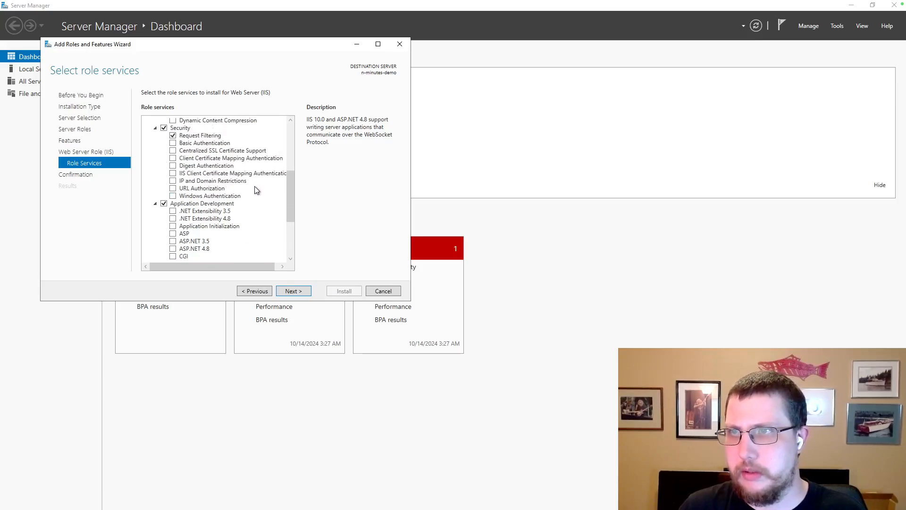
{"action": "scroll", "coordinate": [256, 190], "scroll_direction": "up", "scroll_amount": 5}
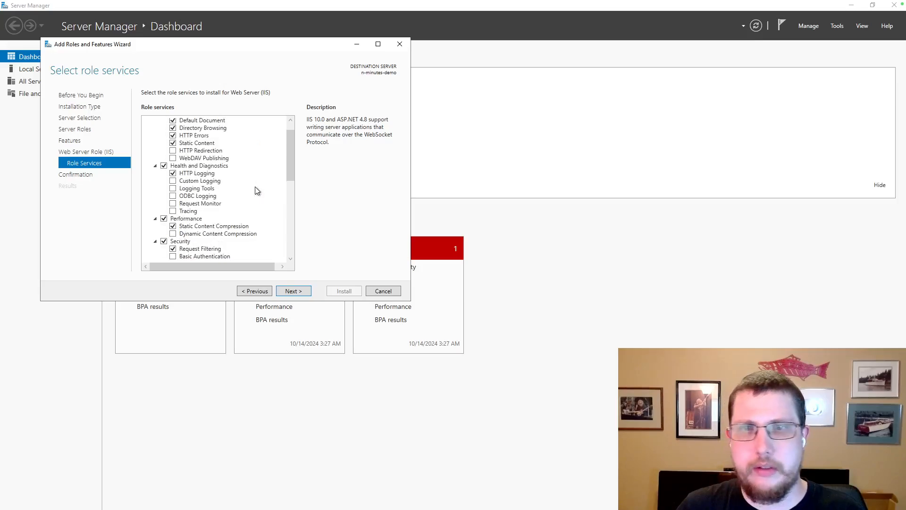
{"action": "scroll", "coordinate": [255, 190], "scroll_direction": "up", "scroll_amount": 1}
{"action": "scroll", "coordinate": [255, 190], "scroll_direction": "down", "scroll_amount": 5}
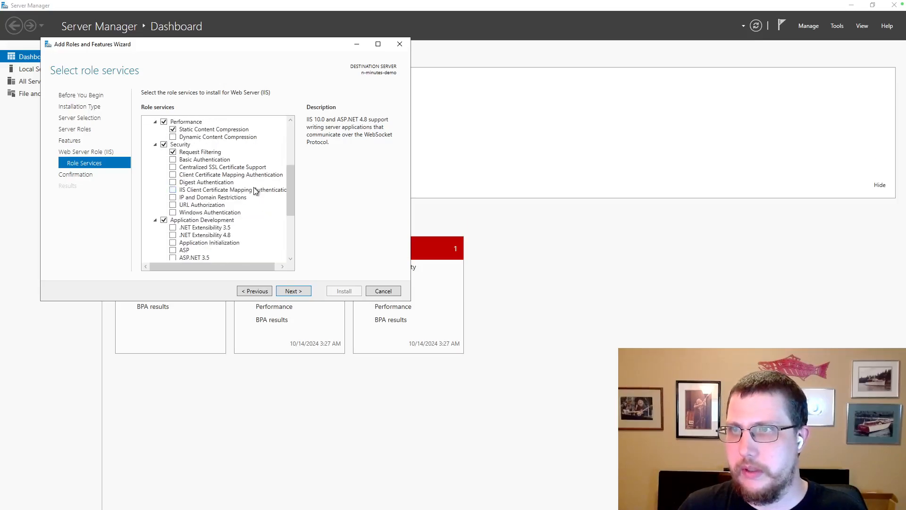
{"action": "scroll", "coordinate": [255, 191], "scroll_direction": "down", "scroll_amount": 10}
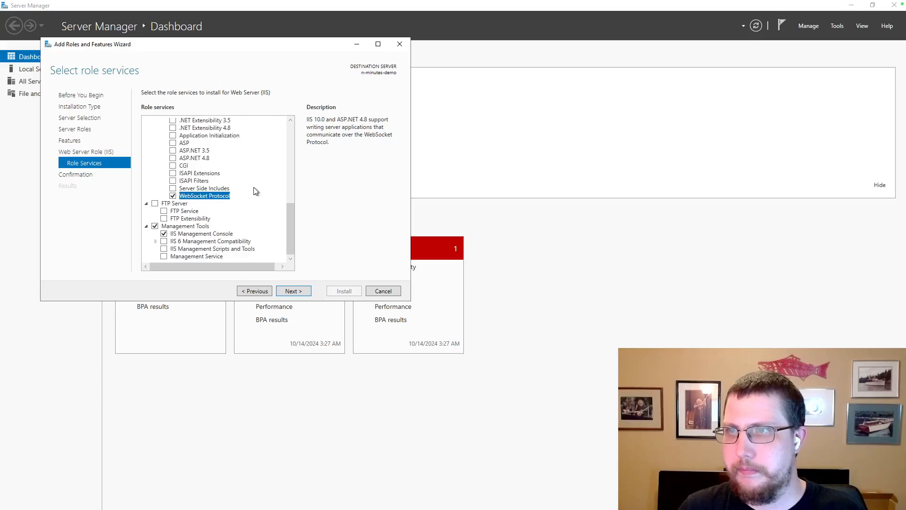
{"action": "left_click", "coordinate": [298, 290]}
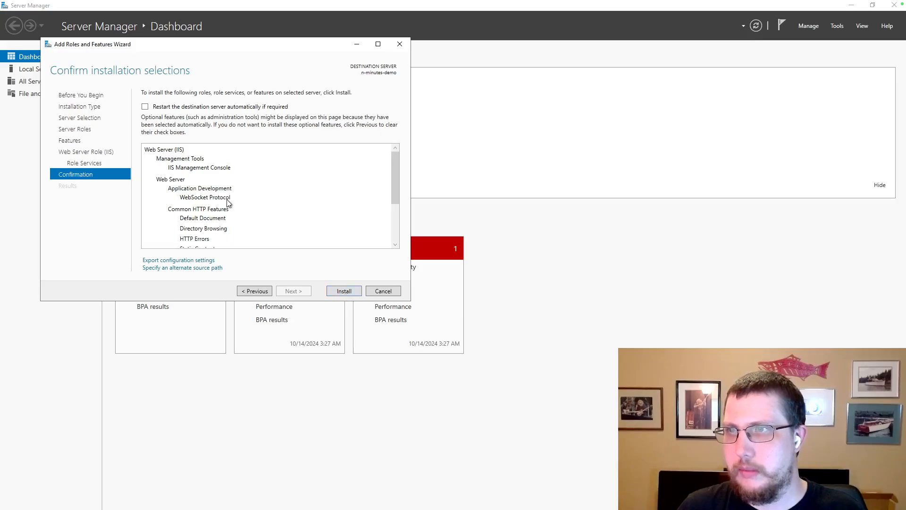
Start the Web Server (IIS) installation and switch back to the browser with the IIS guide.
{"action": "left_click", "coordinate": [341, 291]}
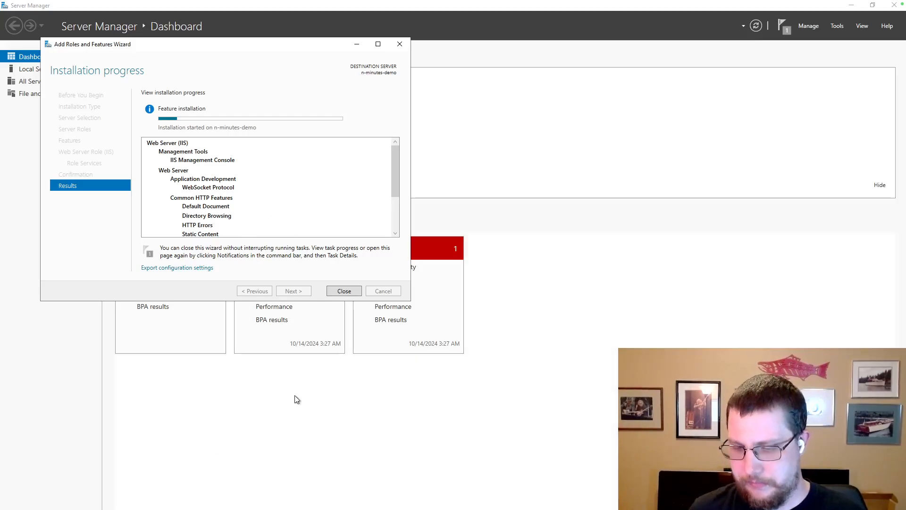
{"action": "key", "text": "ctrl+Left"}
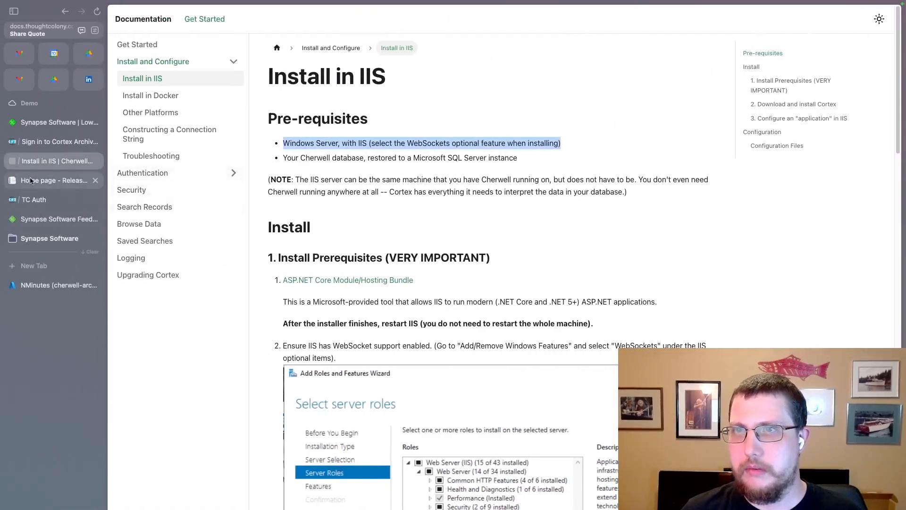
Copy the Cortex v1.6.0-alpha1 release page URL from the Releases site, then return to the server.
{"action": "left_click", "coordinate": [30, 181]}
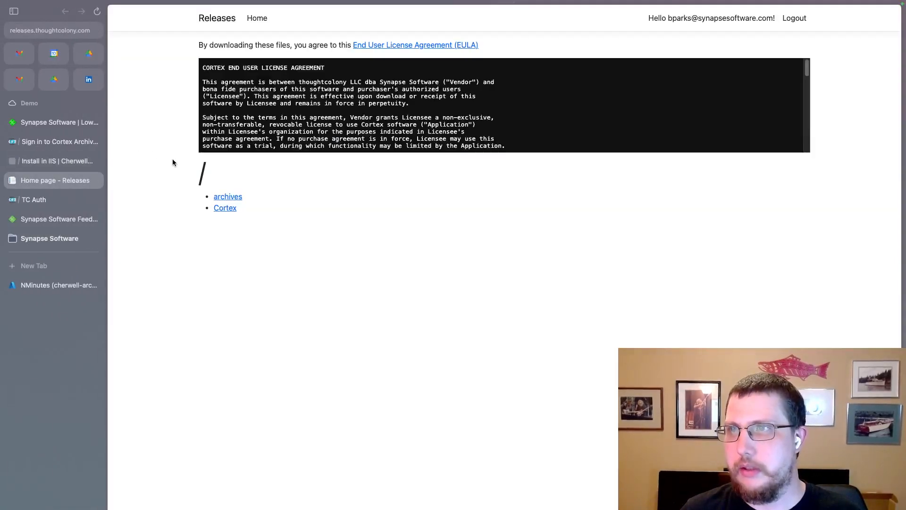
{"action": "left_click", "coordinate": [232, 208]}
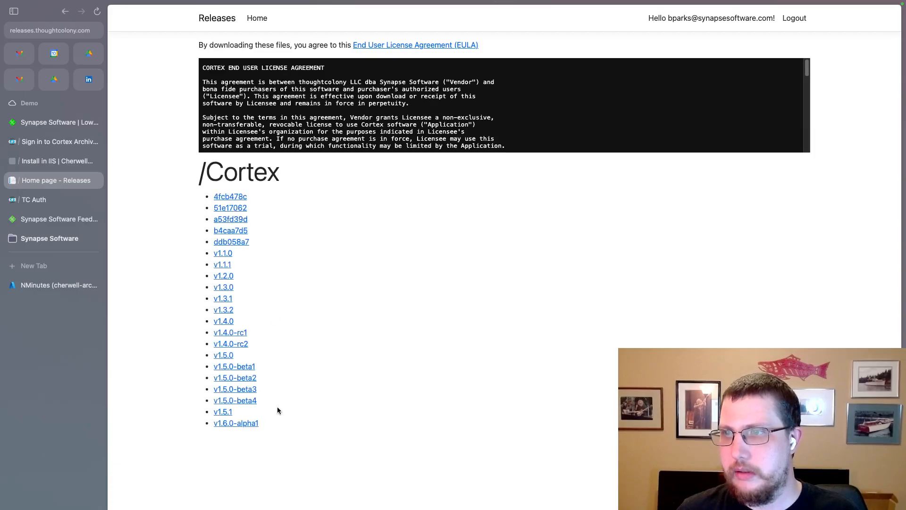
{"action": "left_click", "coordinate": [248, 424]}
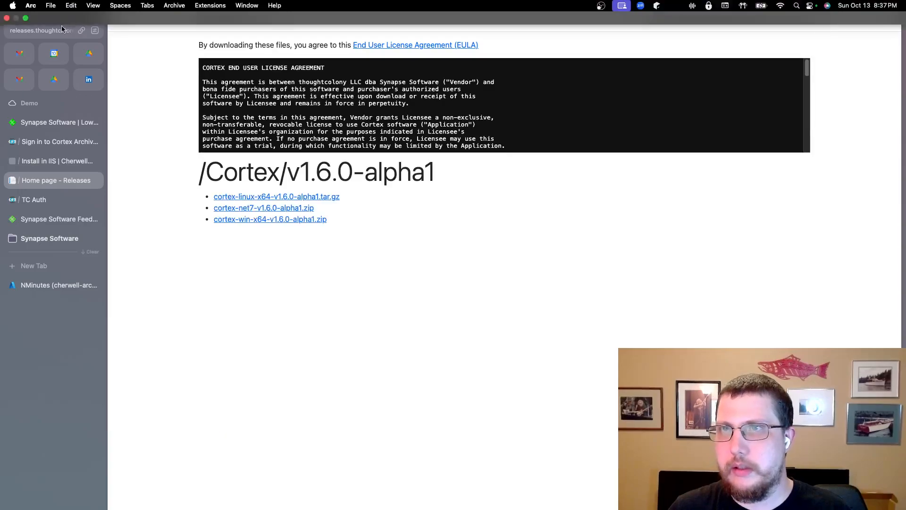
{"action": "left_click", "coordinate": [79, 31]}
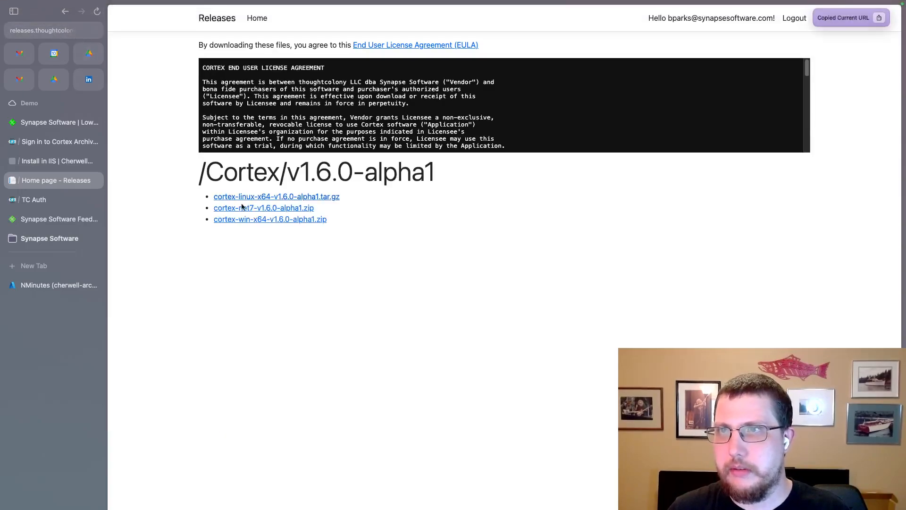
{"action": "key", "text": "ctrl+Right"}
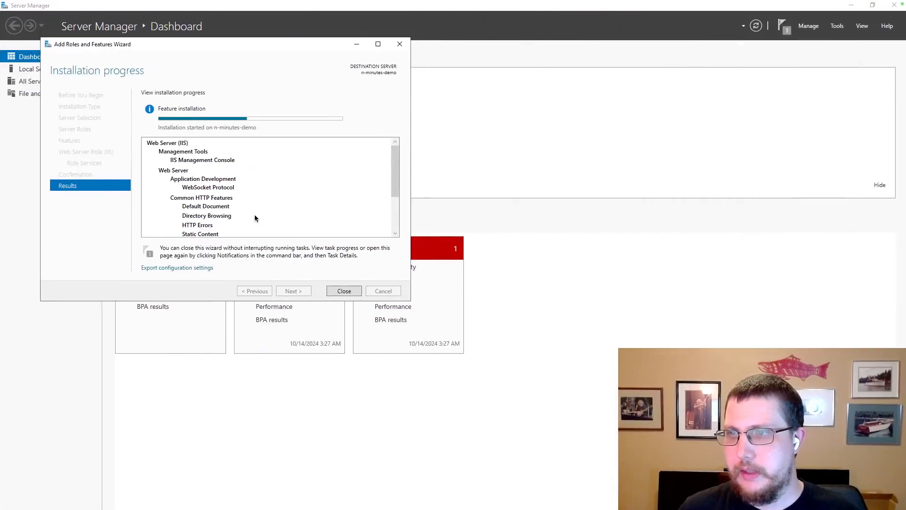
Launch Microsoft Edge from the Start menu.
{"action": "key", "text": "super"}
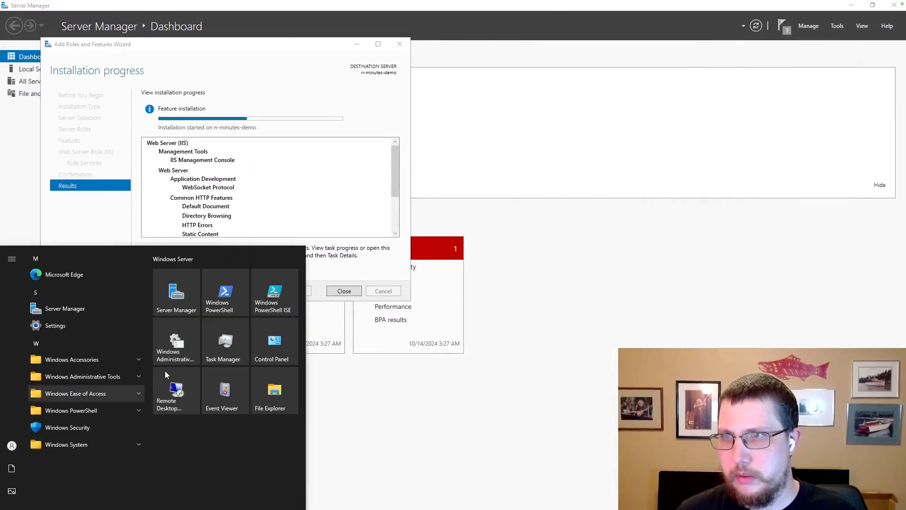
{"action": "left_click", "coordinate": [75, 276]}
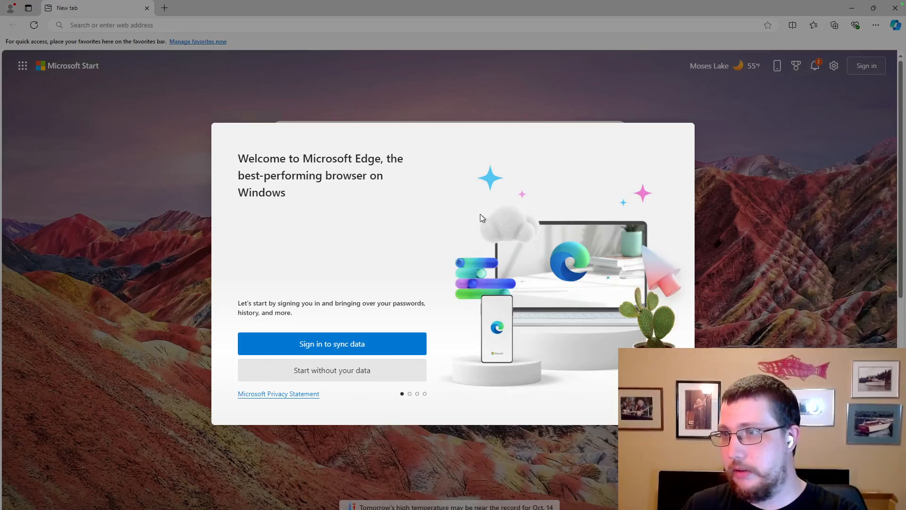
Finish Edge first-run setup without syncing, importing Google data or personalised experiences.
{"action": "left_click", "coordinate": [328, 376]}
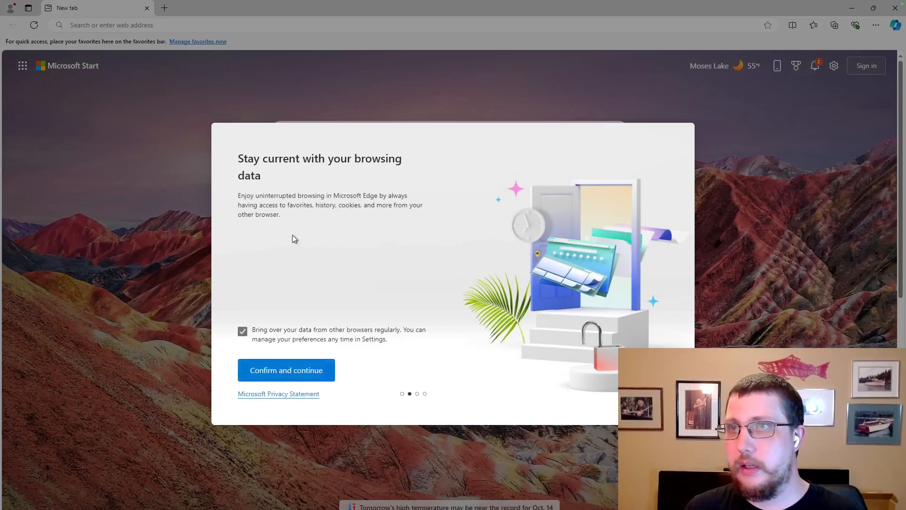
{"action": "left_click", "coordinate": [288, 375]}
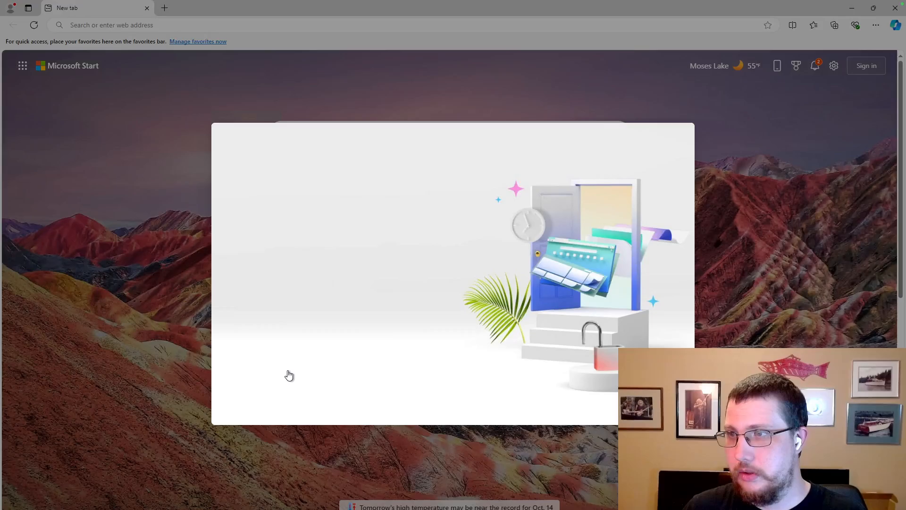
{"action": "left_click", "coordinate": [360, 370]}
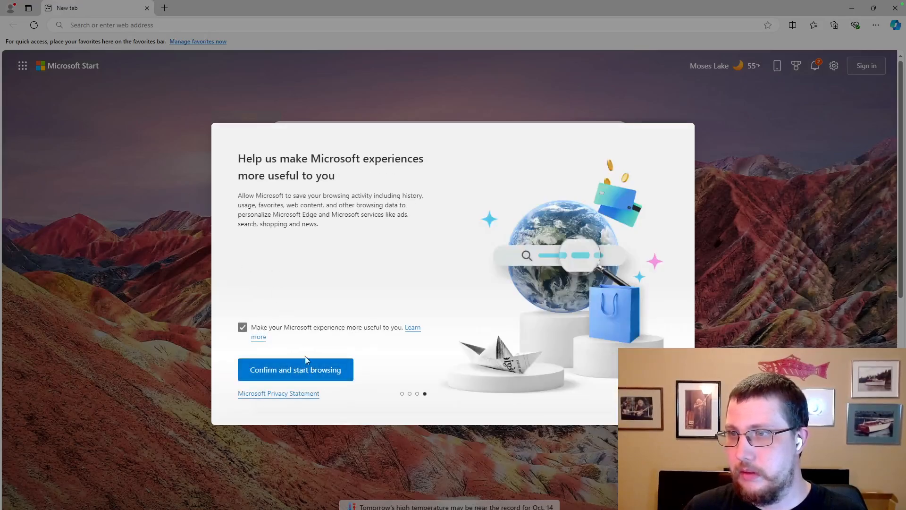
{"action": "left_click", "coordinate": [243, 327]}
{"action": "left_click", "coordinate": [324, 376]}
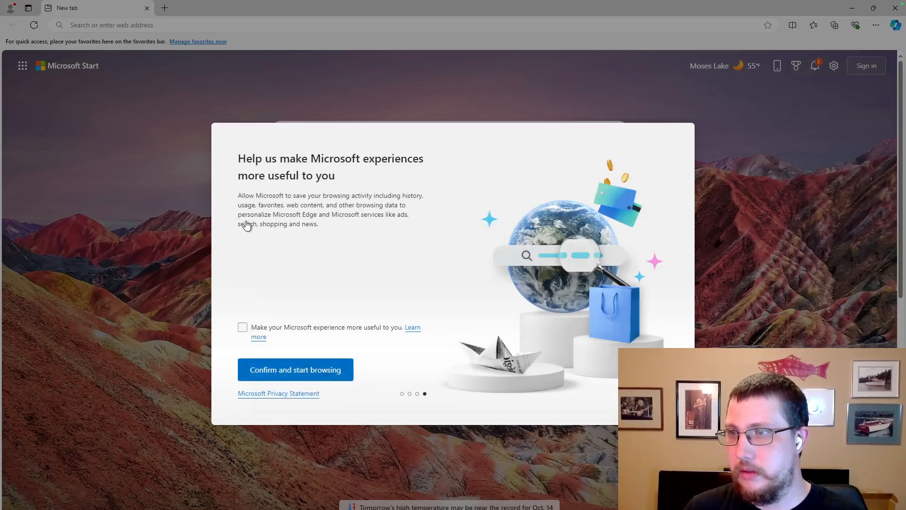
Close the welcome tab and paste the copied Cortex release URL into the address bar.
{"action": "left_click", "coordinate": [146, 8]}
{"action": "left_click", "coordinate": [130, 26]}
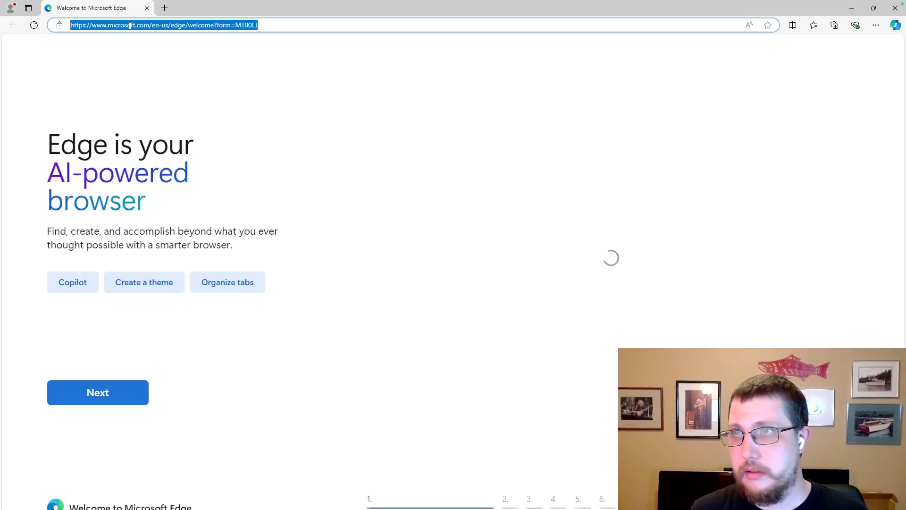
{"action": "key", "text": "ctrl+v"}
Load the Cortex release page and log in with the account e-mail and password, which is rejected.
{"action": "key", "text": "Return"}
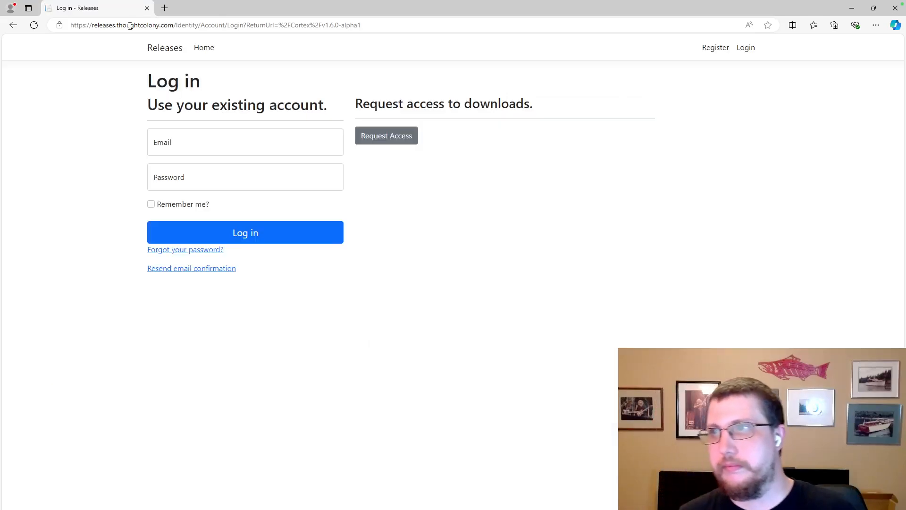
{"action": "left_click", "coordinate": [183, 146]}
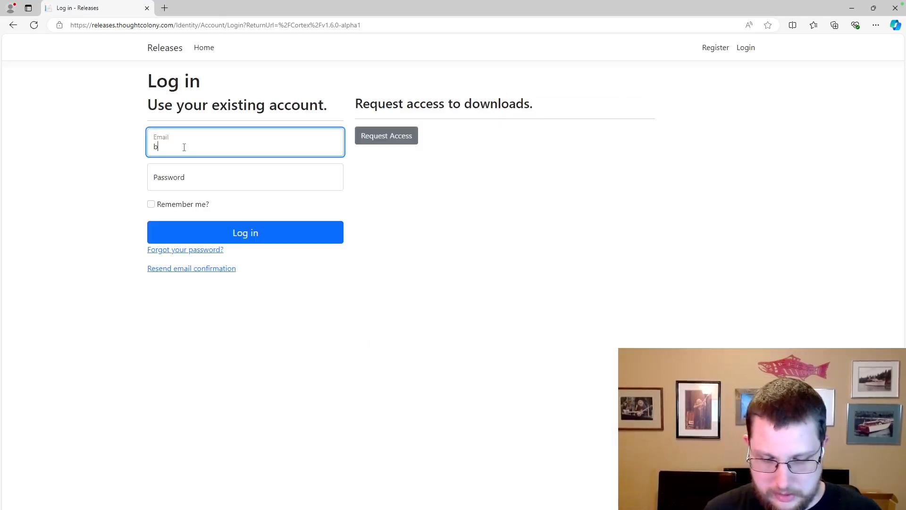
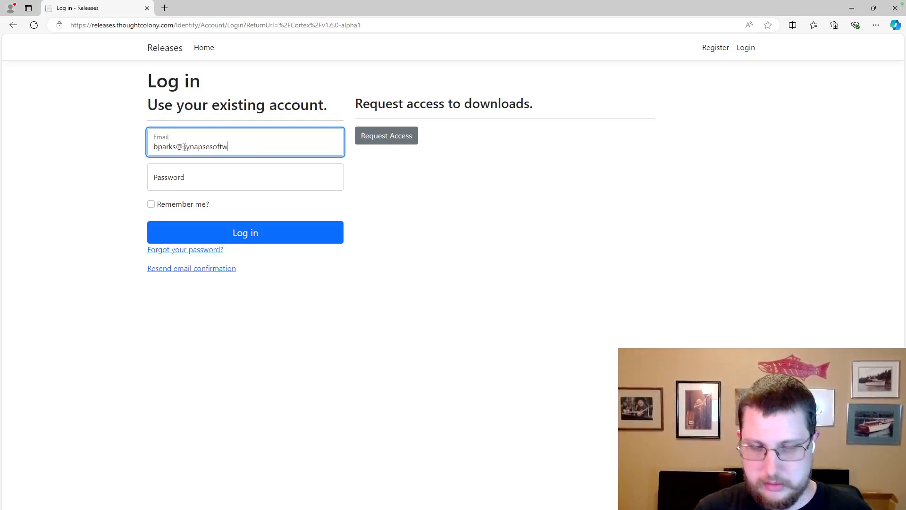
{"action": "key", "text": "Tab"}
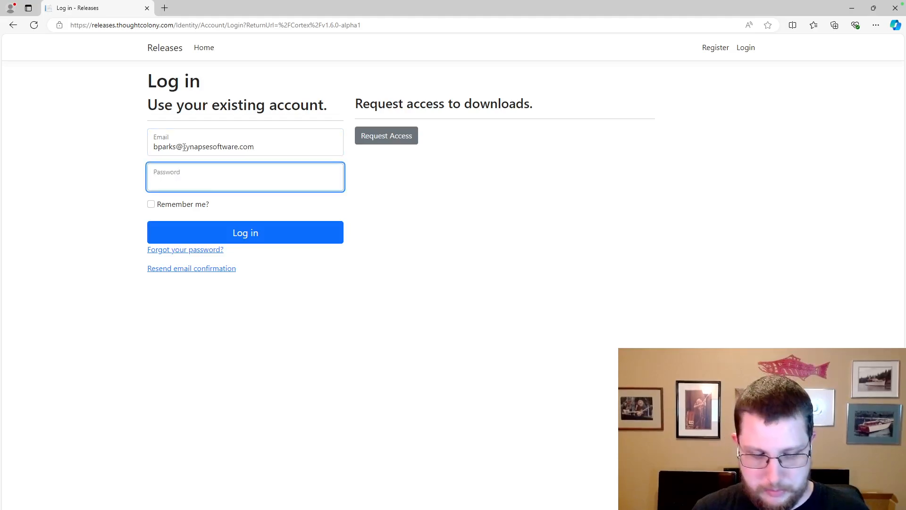
{"action": "type", "text": "****"}
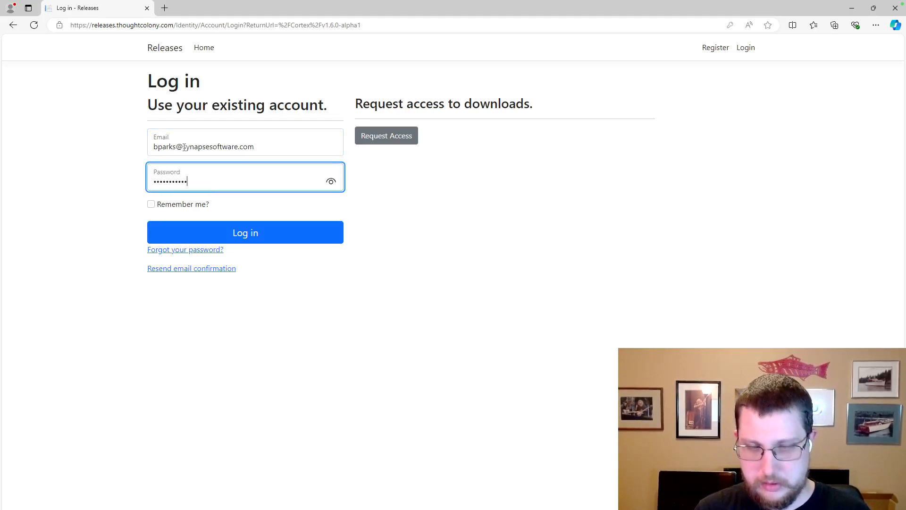
{"action": "key", "text": "Return"}
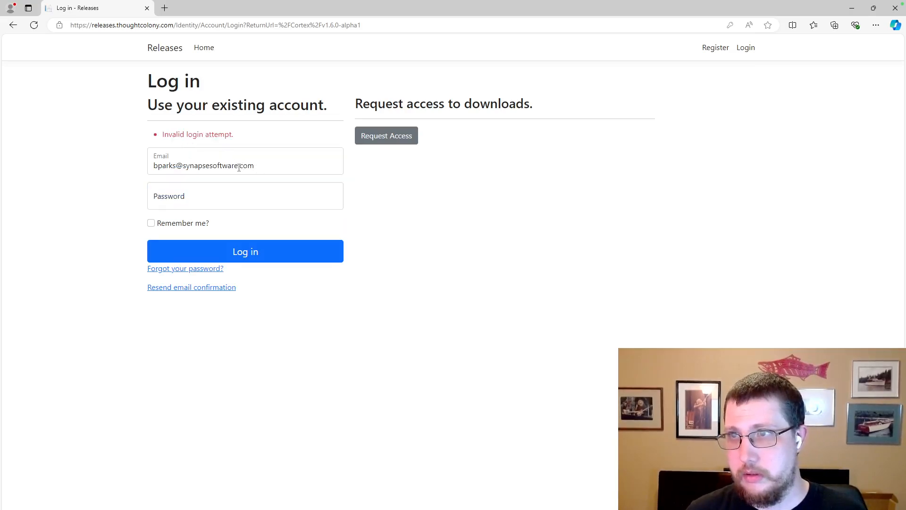
{"action": "left_click_drag", "start_coordinate": [239, 167], "coordinate": [184, 166]}
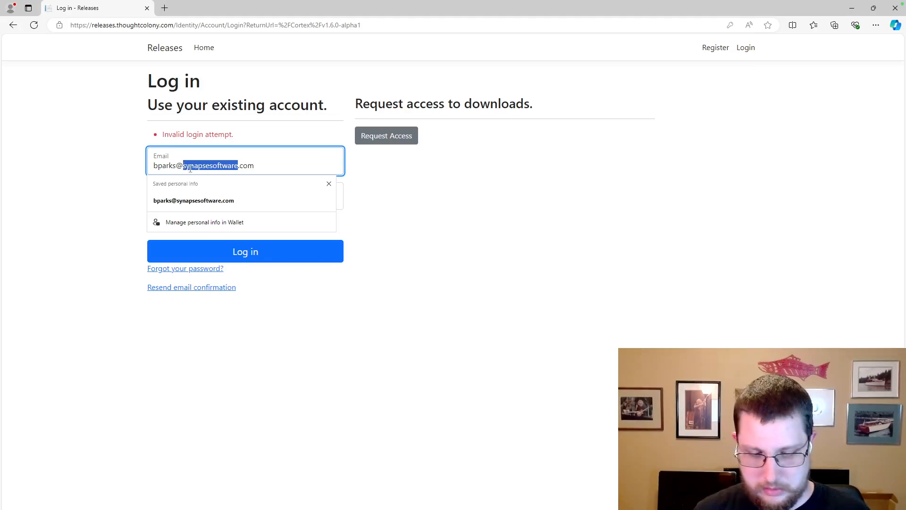
Change the e-mail domain to the Thought Colony one, re-enter the password and submit.
{"action": "type", "text": "thoguth"}
{"action": "key", "text": "BackSpace"}
{"action": "key", "text": "BackSpace"}
{"action": "key", "text": "BackSpace"}
{"action": "key", "text": "BackSpace"}
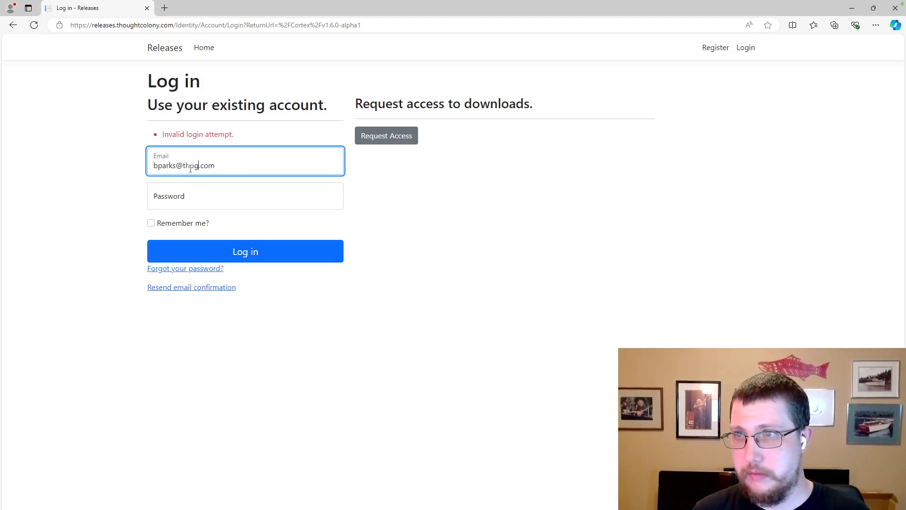
{"action": "type", "text": "ughtc"}
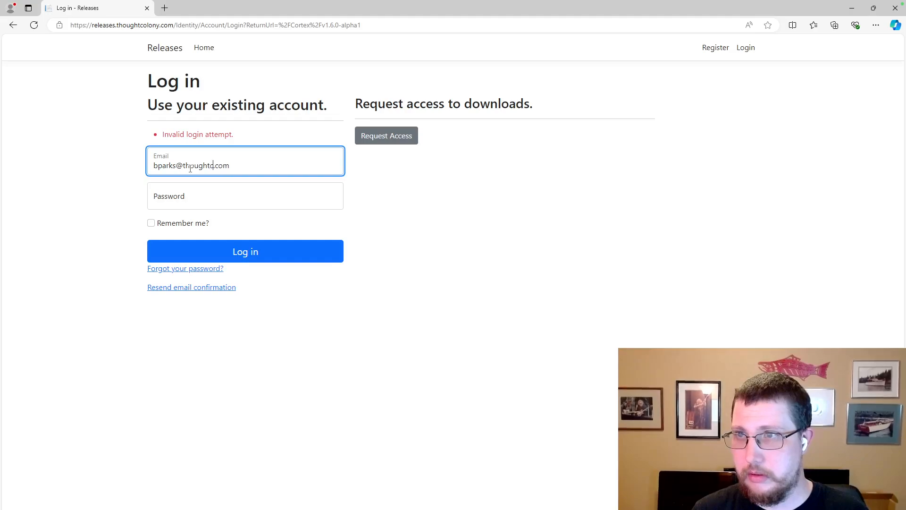
{"action": "type", "text": "olony"}
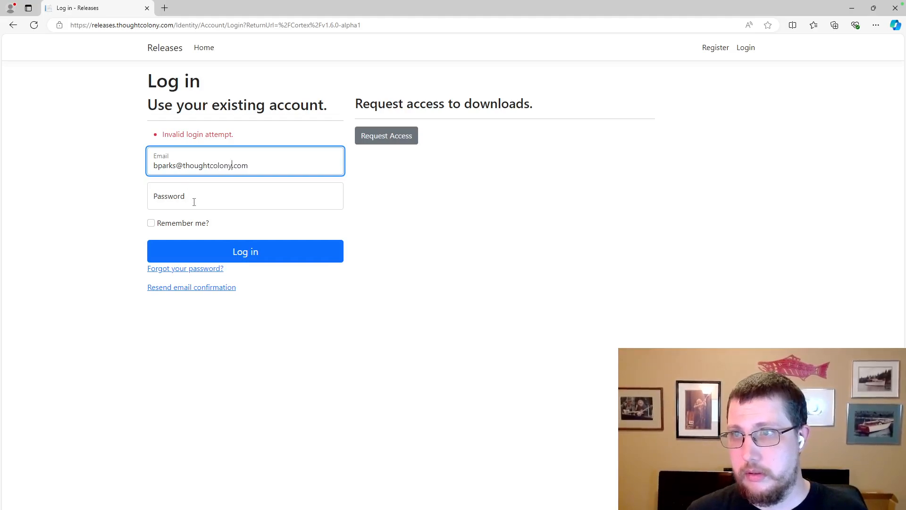
{"action": "left_click", "coordinate": [194, 202]}
{"action": "type", "text": "****"}
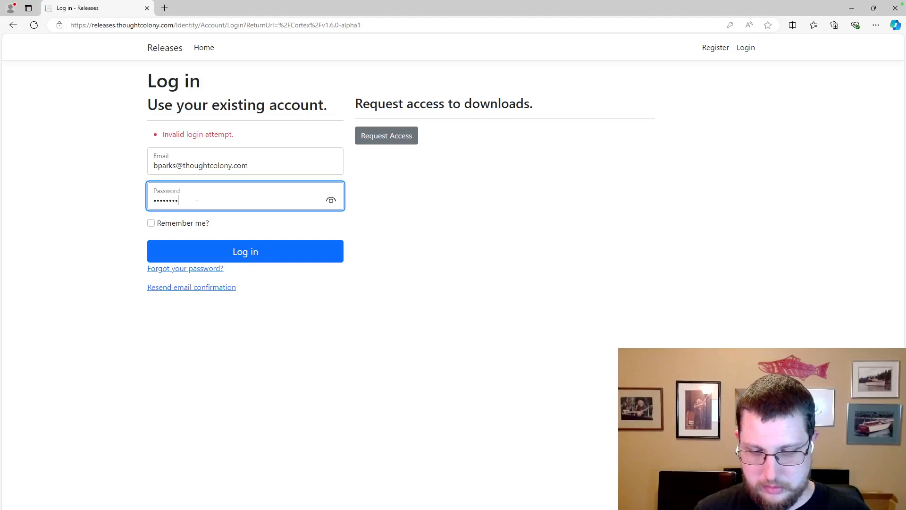
{"action": "key", "text": "Return"}
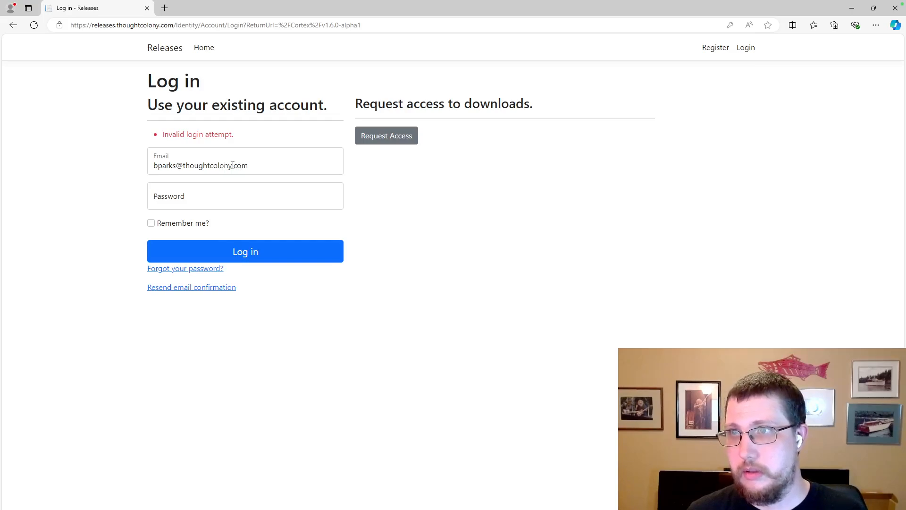
Restore the original e-mail via the autofill suggestion, retry, then paste the account password.
{"action": "left_click_drag", "start_coordinate": [248, 165], "coordinate": [182, 164]}
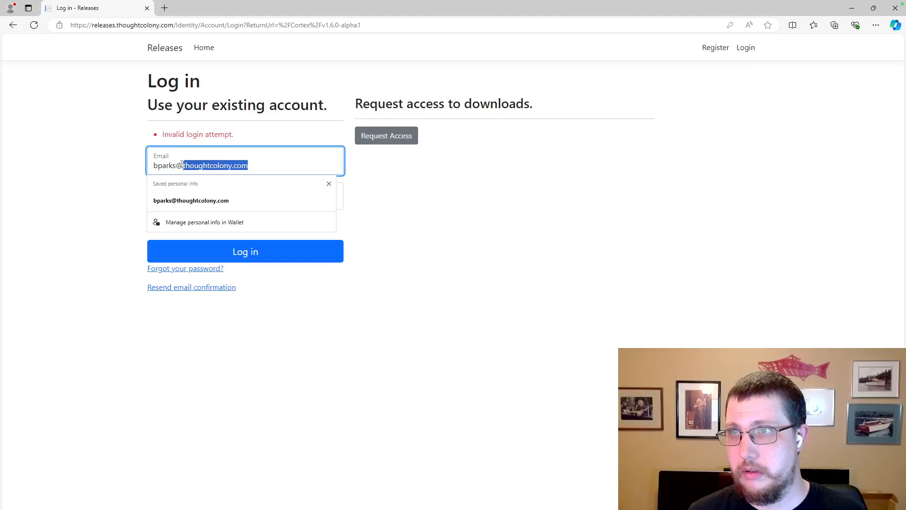
{"action": "type", "text": "synapse"}
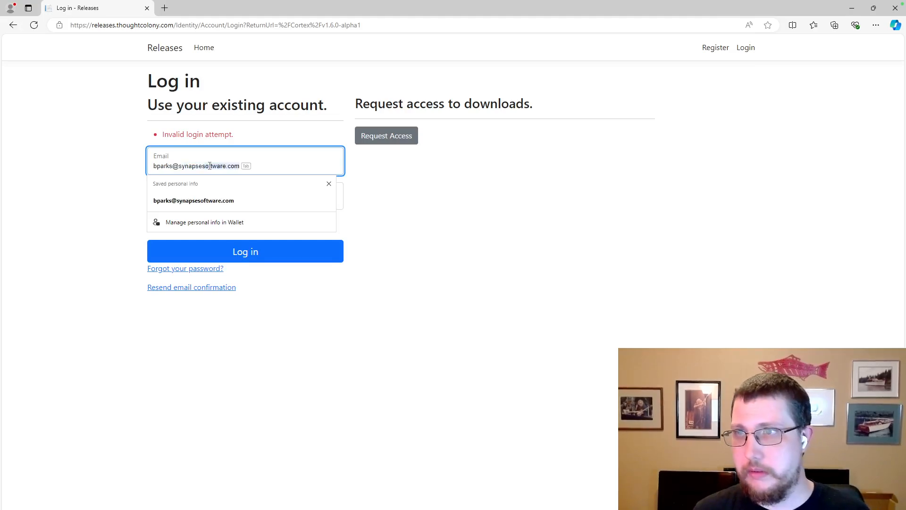
{"action": "type", "text": "so"}
{"action": "left_click", "coordinate": [236, 202]}
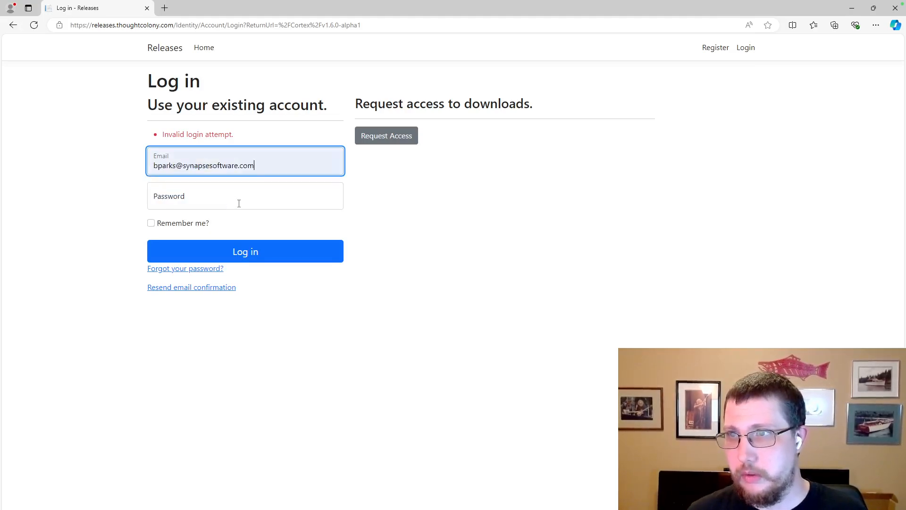
{"action": "left_click", "coordinate": [231, 199]}
{"action": "type", "text": "••"}
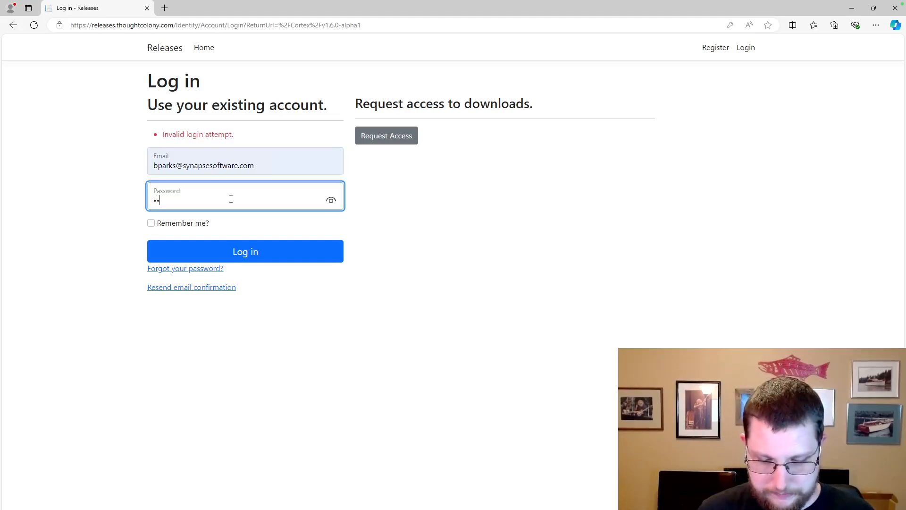
{"action": "type", "text": "•••"}
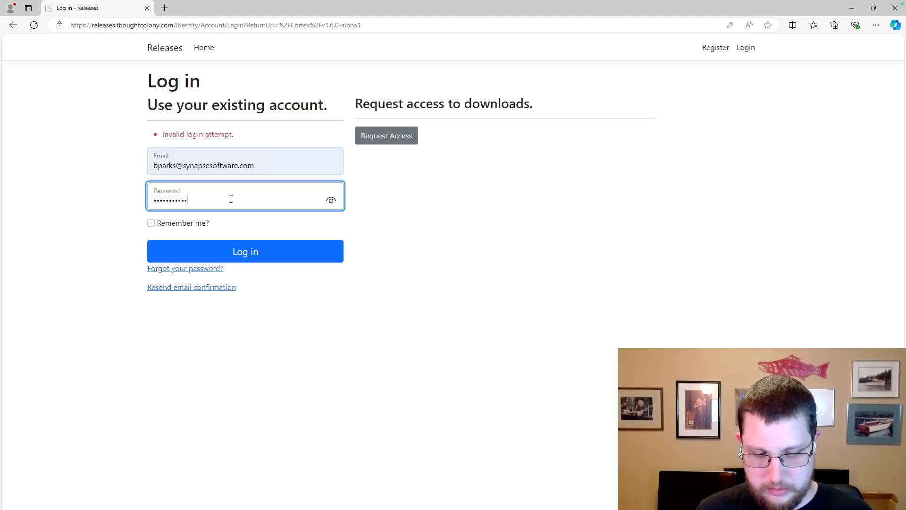
{"action": "type", "text": "••••••••"}
{"action": "key", "text": "Return"}
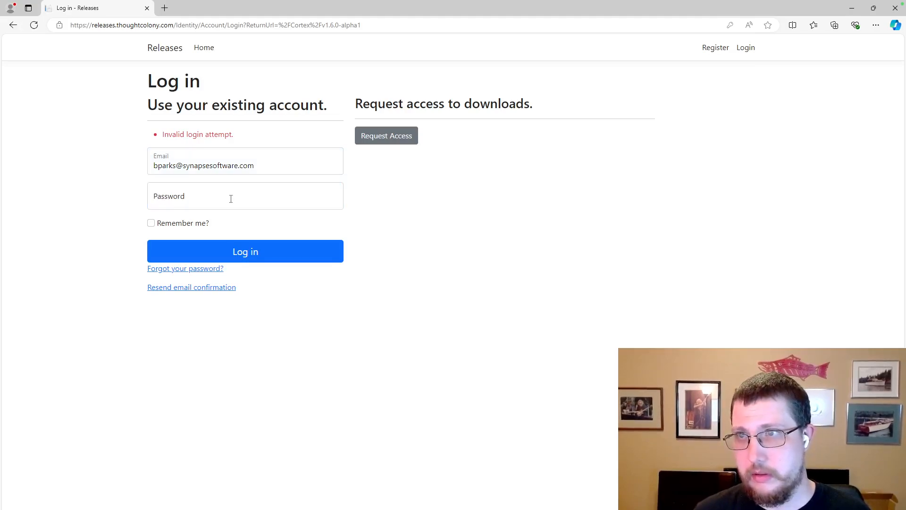
{"action": "left_click", "coordinate": [231, 198]}
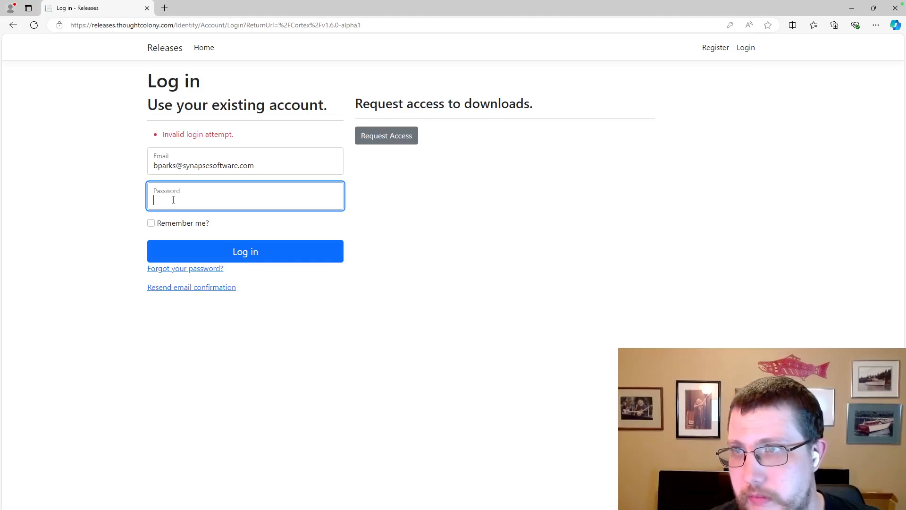
{"action": "key", "text": "ctrl+v"}
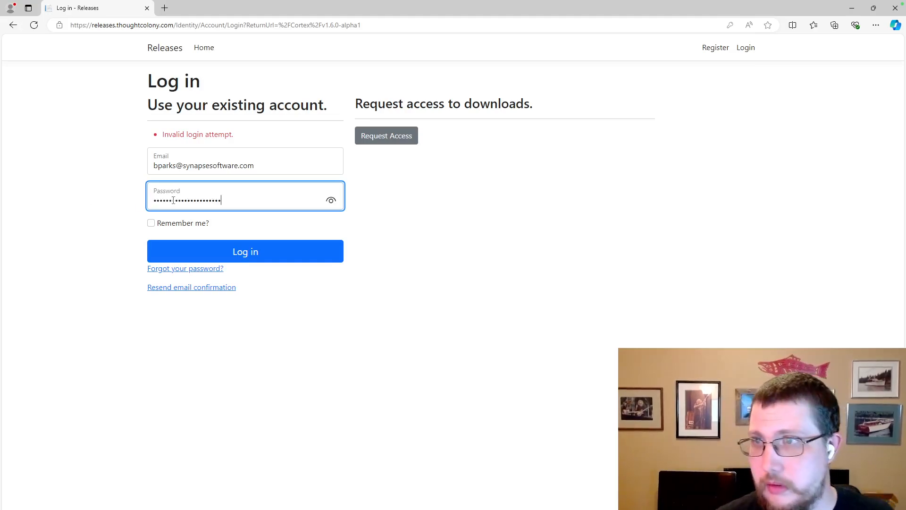
Log in to Thought Colony Releases and download cortex-win-x64-v1.6.0-alpha1.zip, declining to save the password.
{"action": "left_click", "coordinate": [244, 248]}
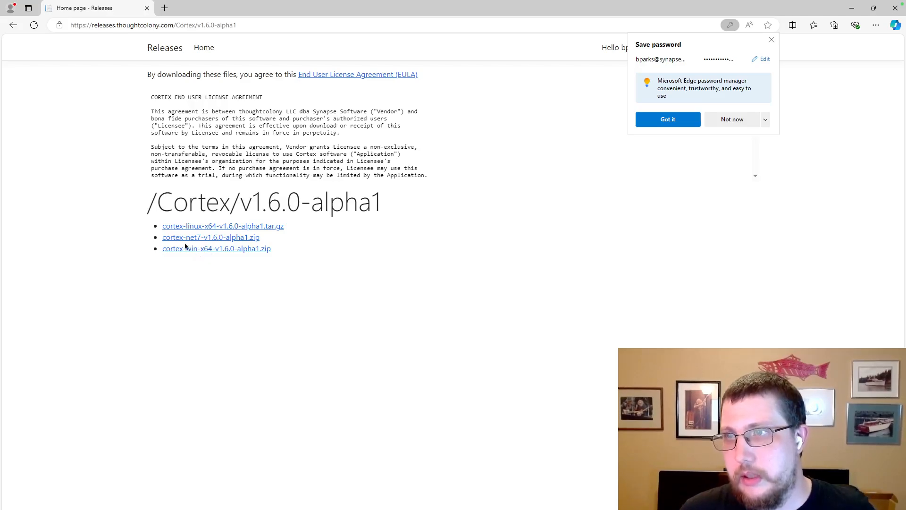
{"action": "left_click", "coordinate": [210, 250]}
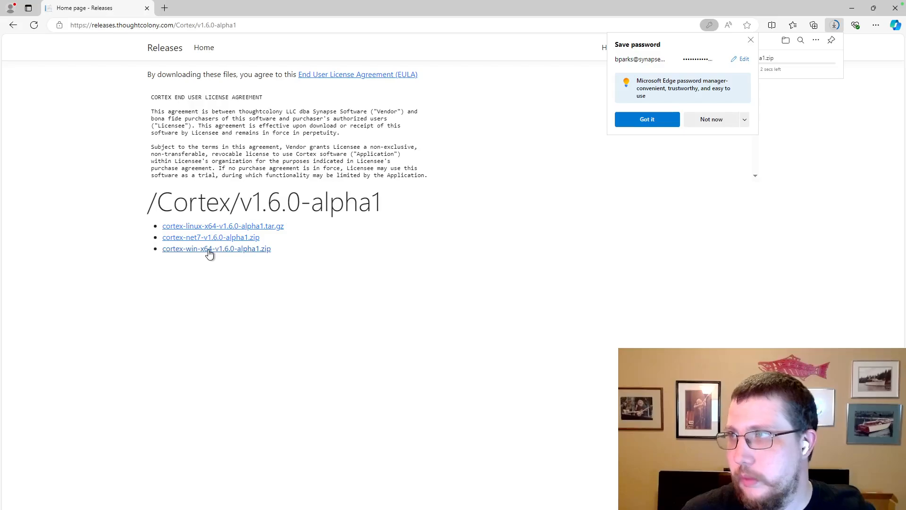
{"action": "left_click", "coordinate": [750, 40]}
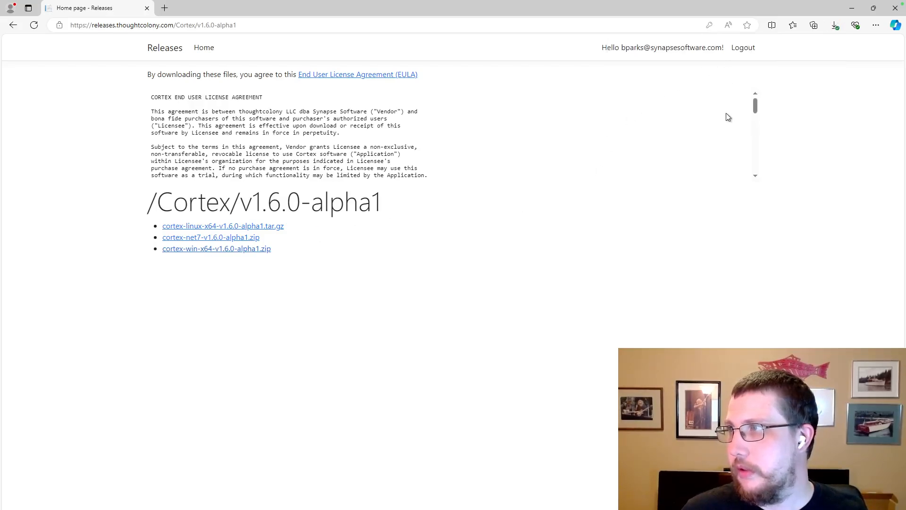
{"action": "left_click", "coordinate": [835, 25]}
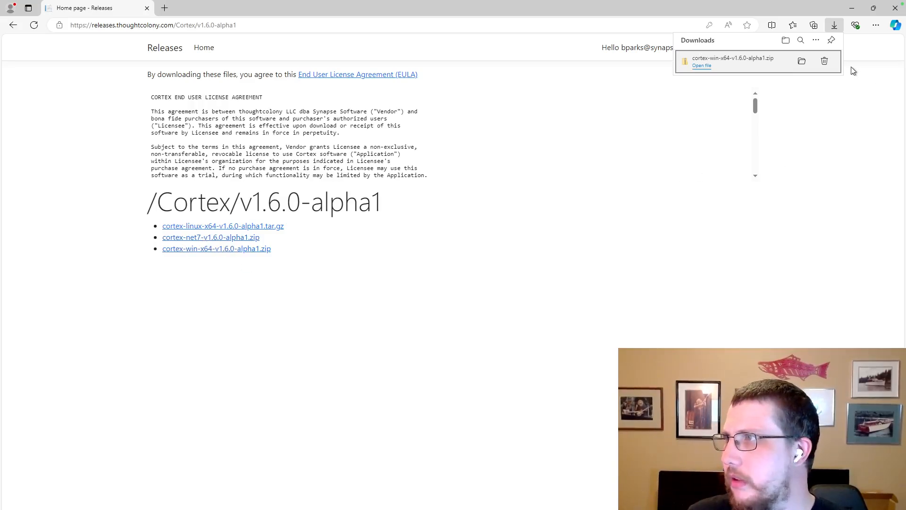
Open the downloaded zip and select all files in its cortex-win-x64-v1.6.0-alpha1 folder.
{"action": "left_click", "coordinate": [802, 61]}
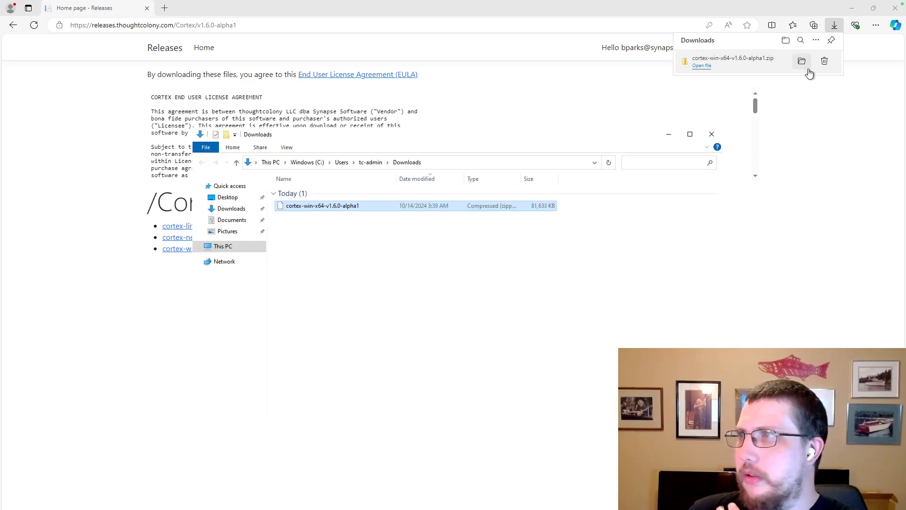
{"action": "double_click", "coordinate": [346, 207]}
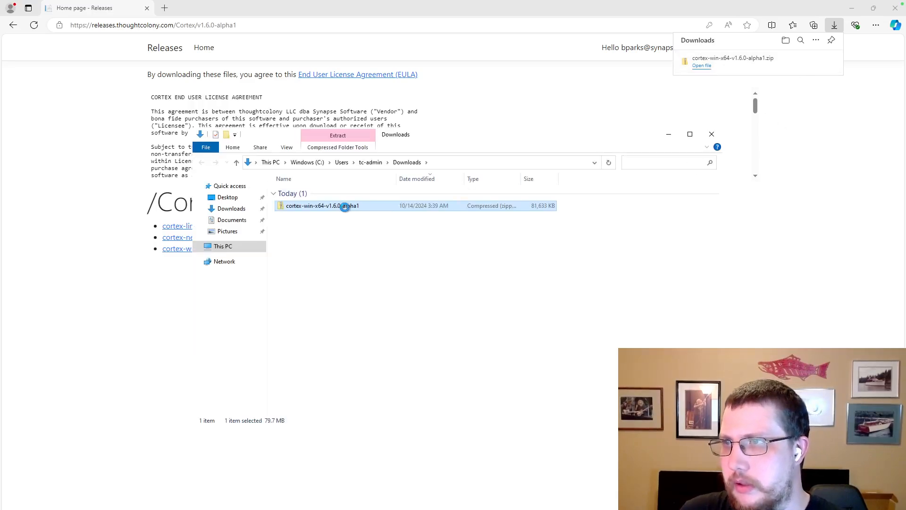
{"action": "double_click", "coordinate": [341, 193]}
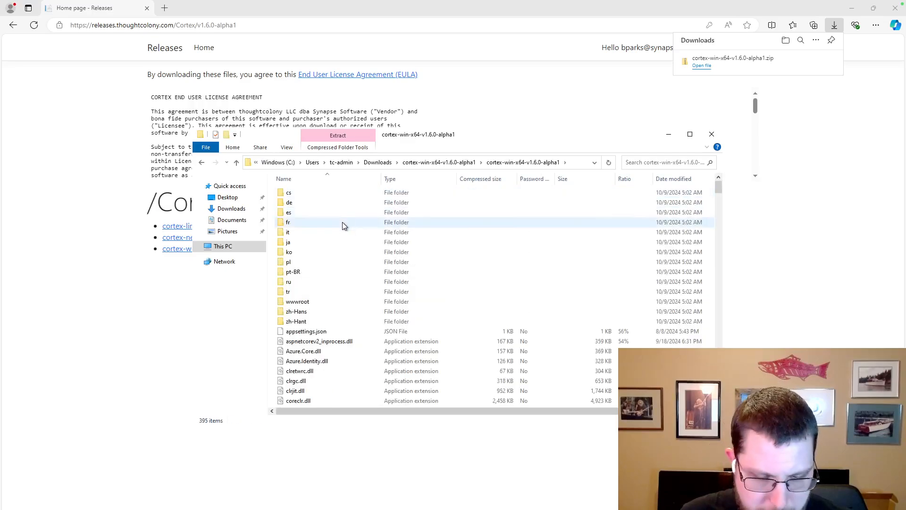
{"action": "key", "text": "ctrl+a"}
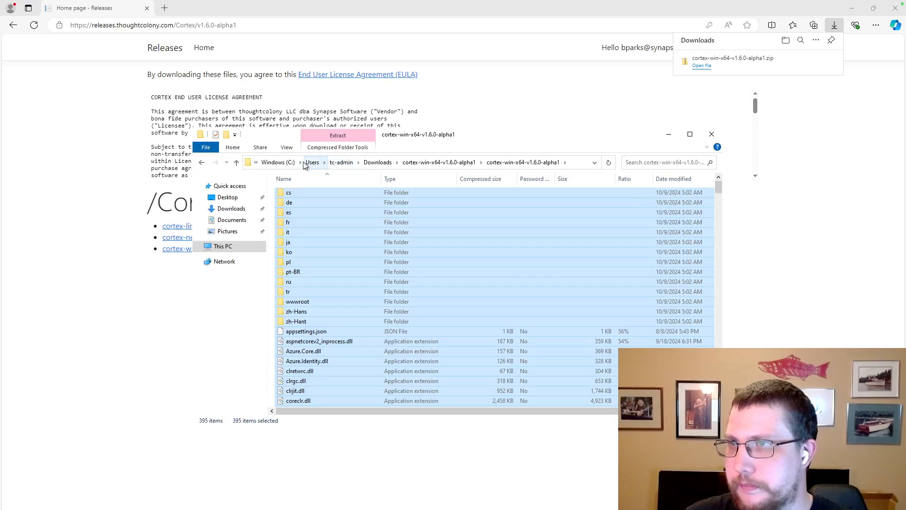
Create a new folder C:\Cortex and paste the release files into it.
{"action": "left_click", "coordinate": [278, 162]}
{"action": "right_click", "coordinate": [313, 331]}
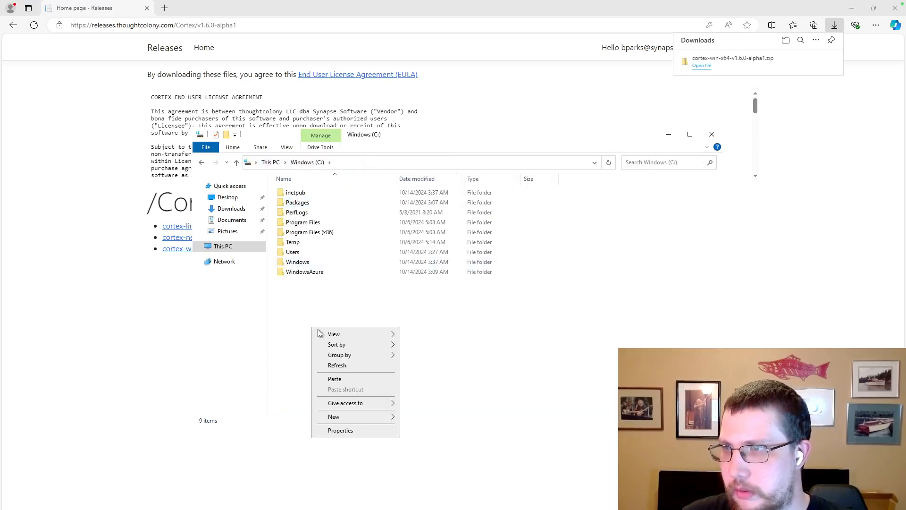
{"action": "mouse_move", "coordinate": [390, 417]}
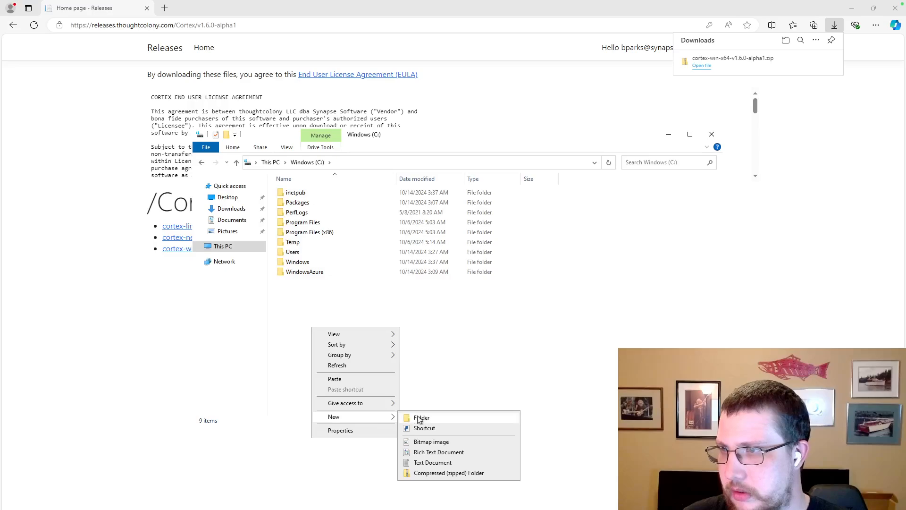
{"action": "left_click", "coordinate": [418, 415]}
{"action": "type", "text": "Cortex"}
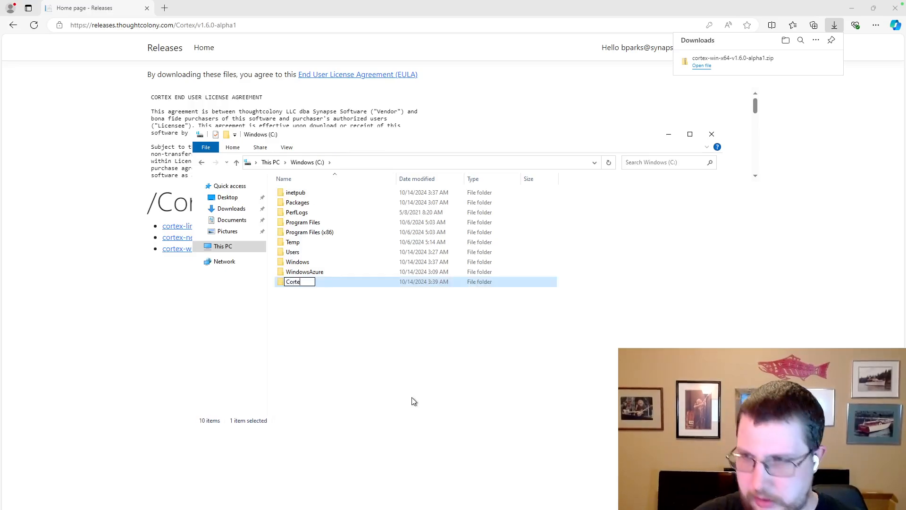
{"action": "key", "text": "Return"}
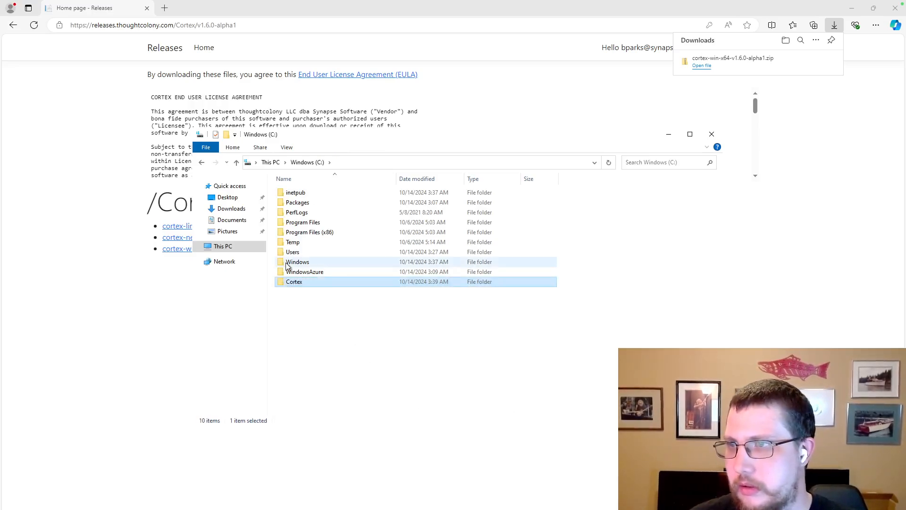
{"action": "double_click", "coordinate": [296, 282]}
{"action": "key", "text": "super+e"}
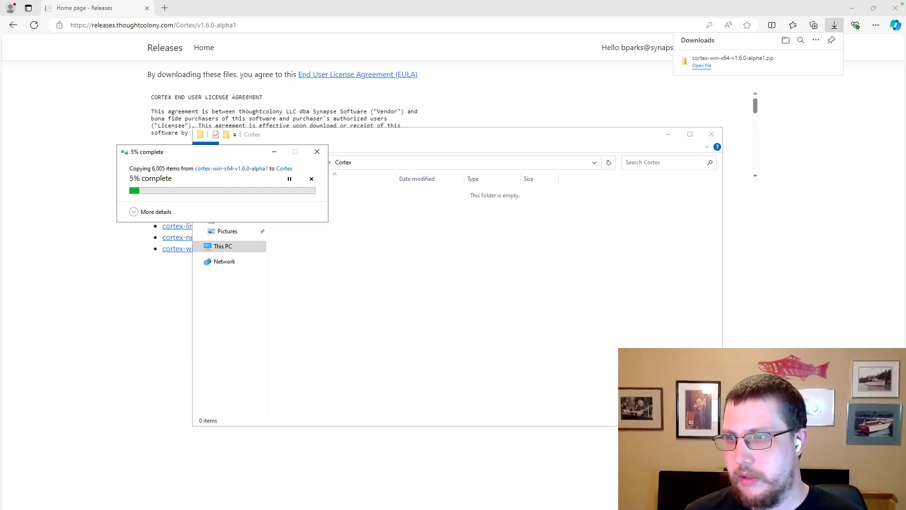
Close the finished roles installation wizard, Server Manager and the browser window.
{"action": "mouse_move", "coordinate": [220, 509]}
{"action": "left_click", "coordinate": [271, 499]}
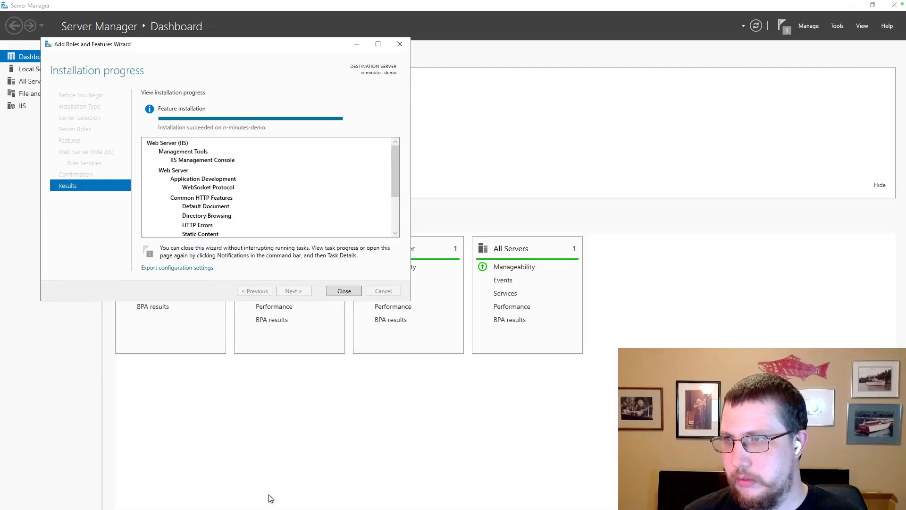
{"action": "left_click", "coordinate": [345, 291]}
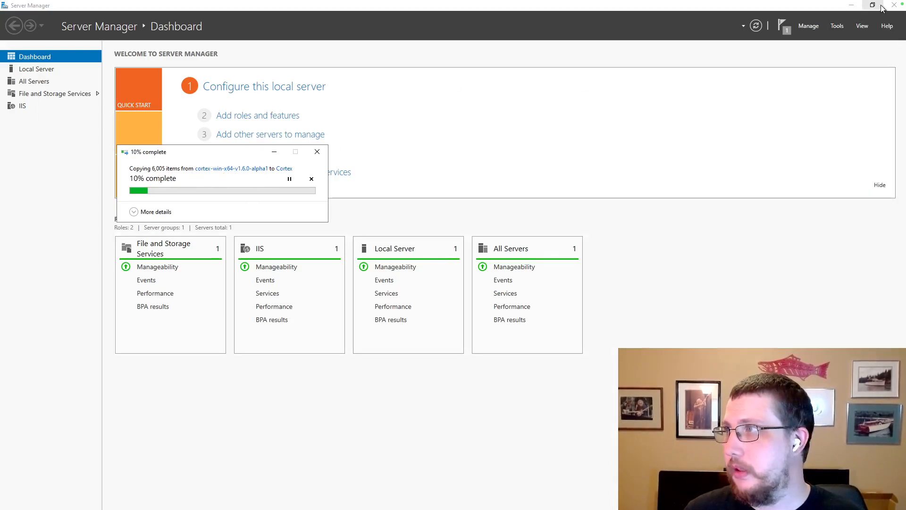
{"action": "left_click", "coordinate": [896, 5]}
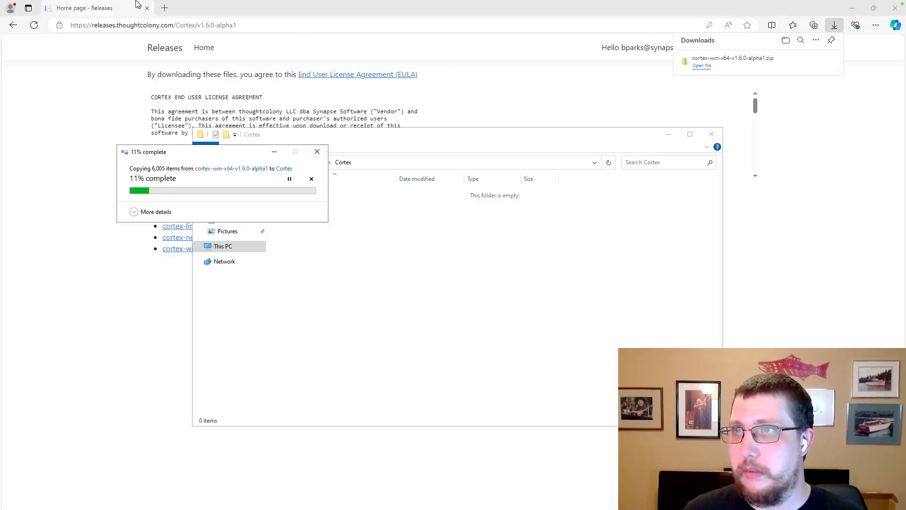
{"action": "left_click", "coordinate": [149, 9]}
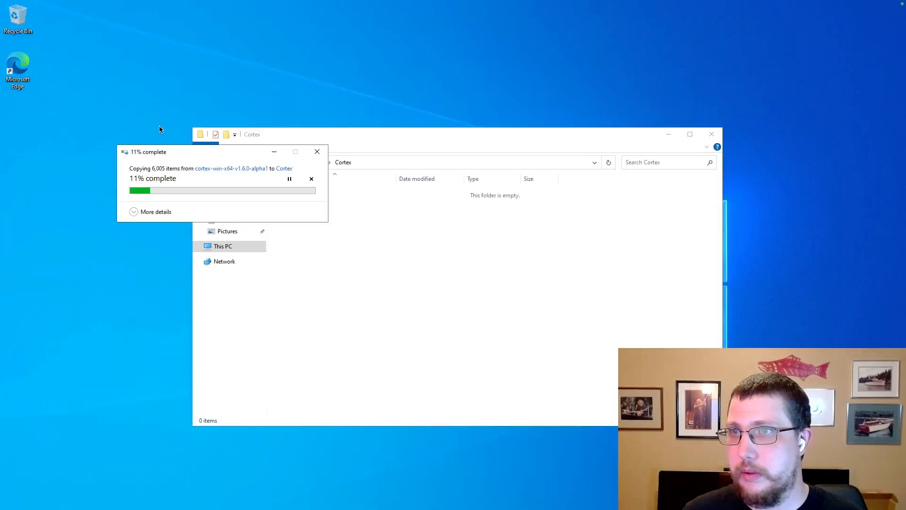
{"action": "key", "text": "super"}
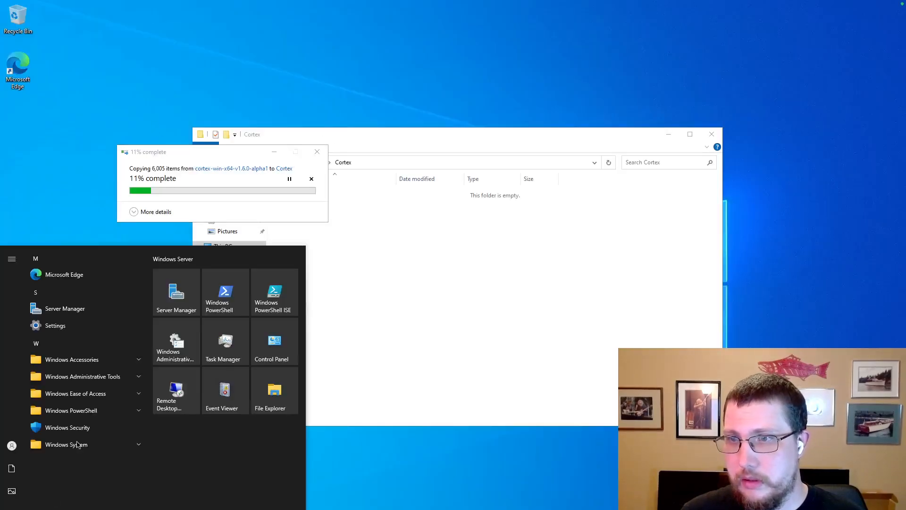
{"action": "left_click", "coordinate": [304, 455]}
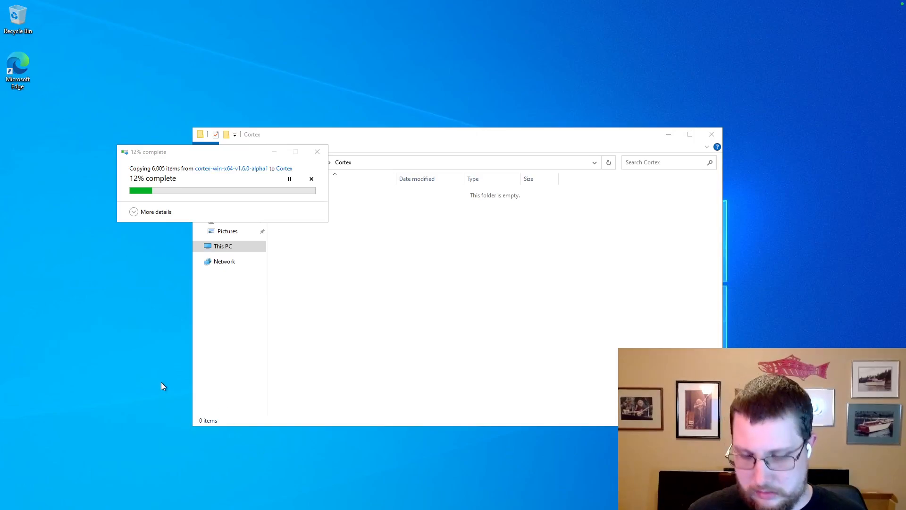
{"action": "key", "text": "ctrl+Left"}
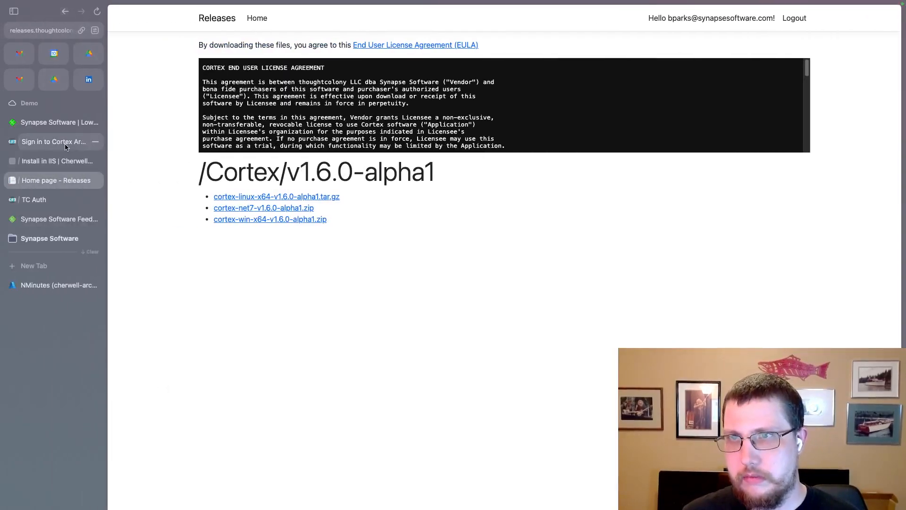
Read the Install in IIS prerequisites, including Windows Server with IIS and the build choices.
{"action": "left_click", "coordinate": [56, 161]}
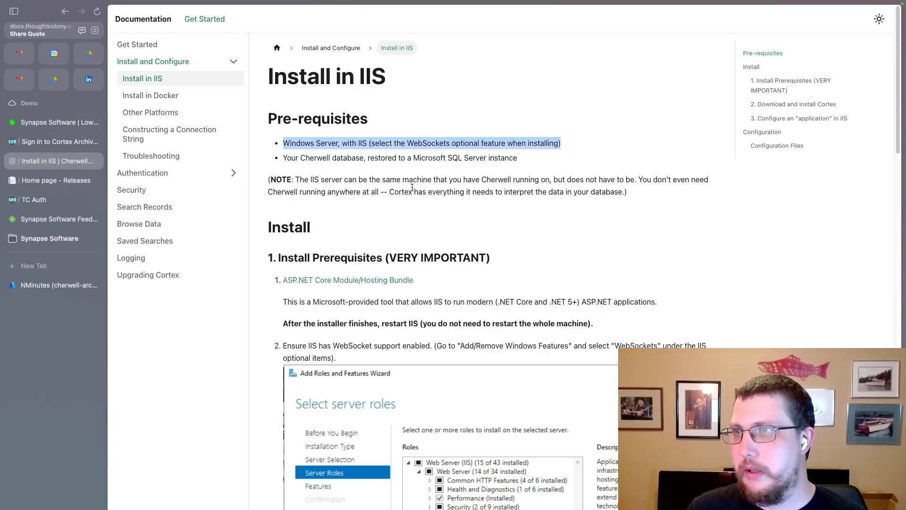
{"action": "left_click", "coordinate": [411, 170]}
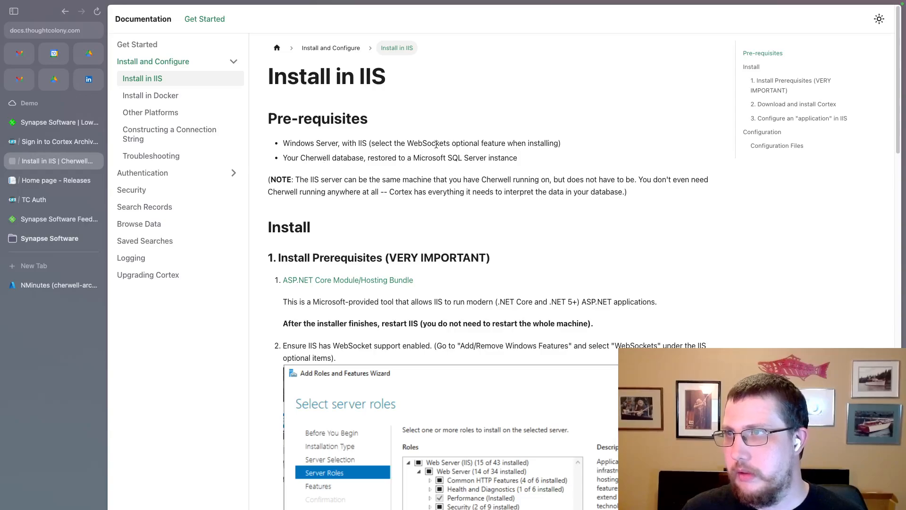
{"action": "left_click_drag", "start_coordinate": [451, 143], "coordinate": [316, 143]}
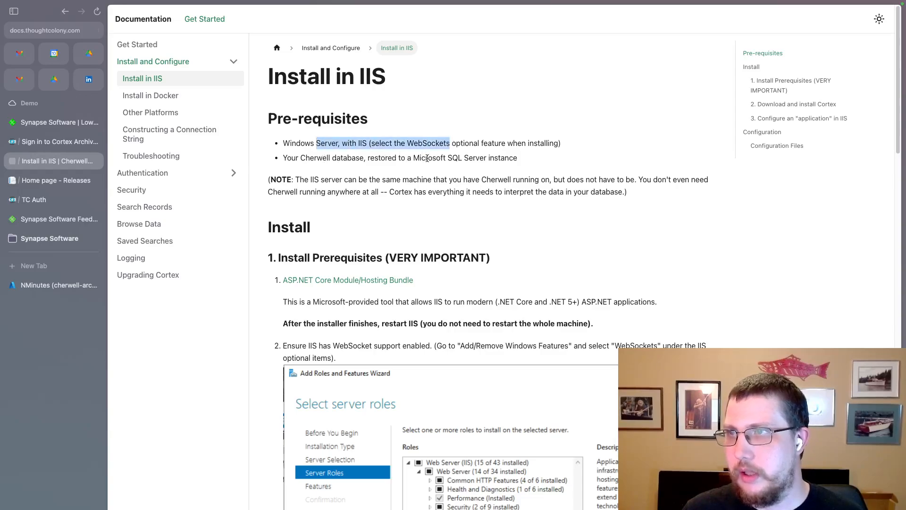
{"action": "left_click", "coordinate": [503, 155]}
{"action": "scroll", "coordinate": [503, 155], "scroll_direction": "down", "scroll_amount": 3}
{"action": "left_click_drag", "start_coordinate": [439, 217], "coordinate": [405, 179]}
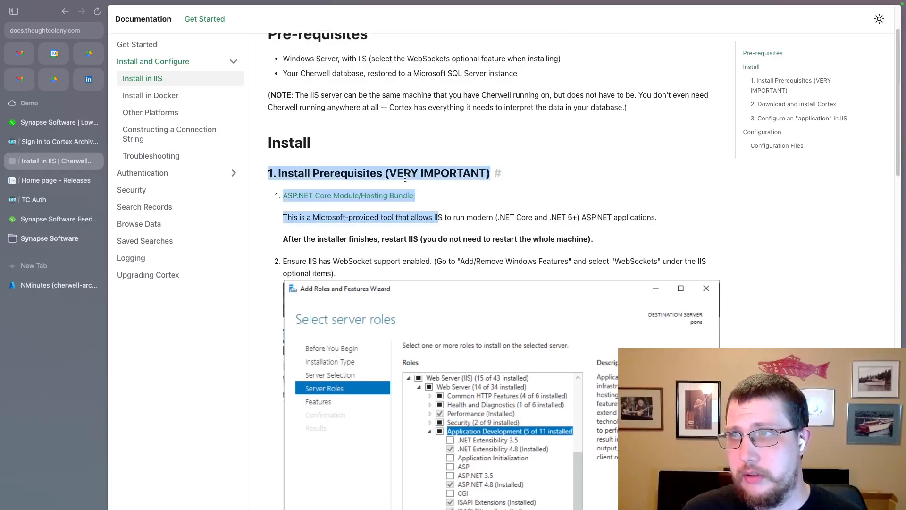
{"action": "scroll", "coordinate": [476, 209], "scroll_direction": "down", "scroll_amount": 3}
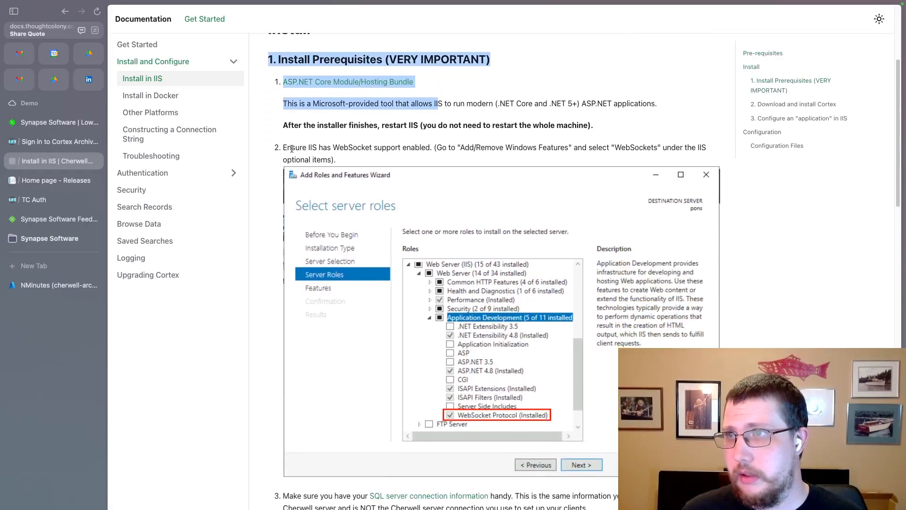
{"action": "left_click_drag", "start_coordinate": [291, 148], "coordinate": [394, 160]}
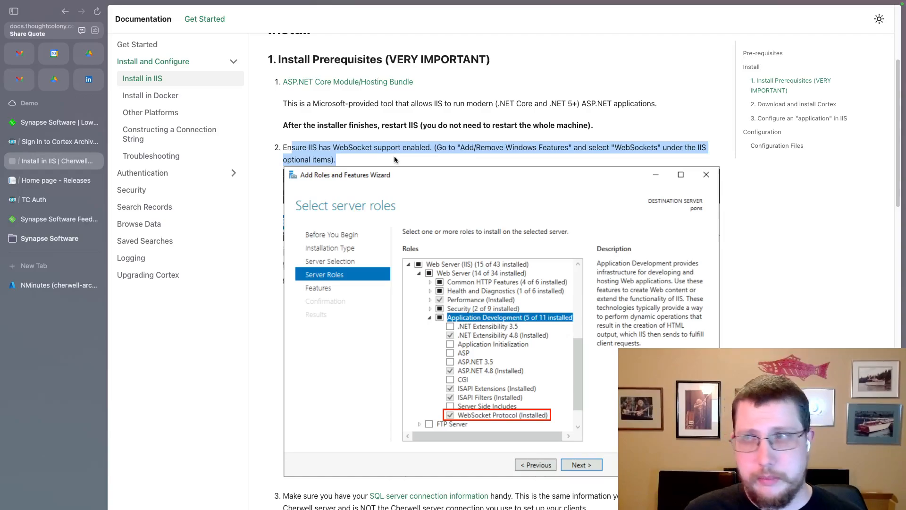
{"action": "scroll", "coordinate": [395, 160], "scroll_direction": "down", "scroll_amount": 8}
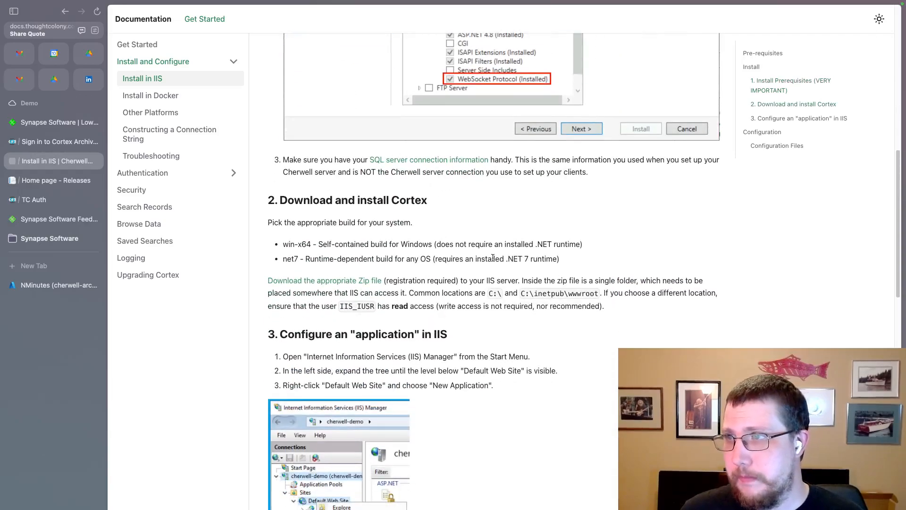
{"action": "left_click_drag", "start_coordinate": [511, 276], "coordinate": [355, 201]}
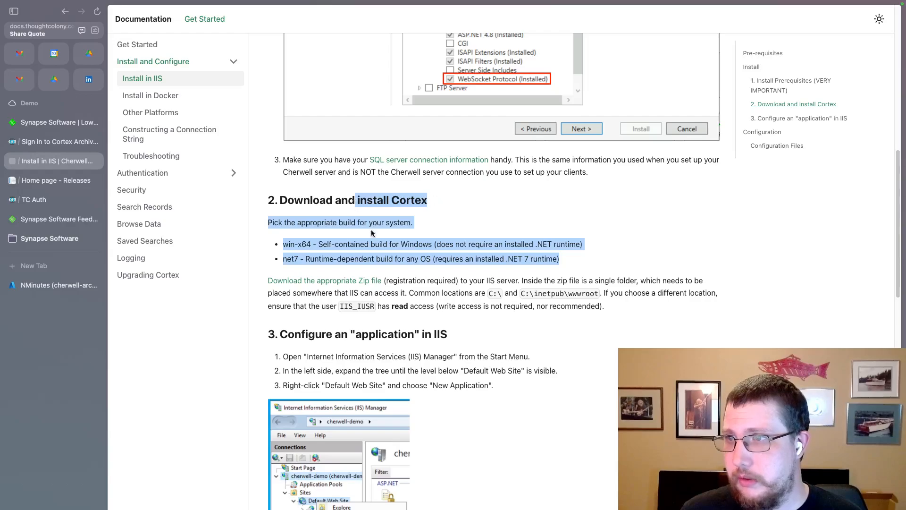
Copy the link address of the ASP.NET Core Module/Hosting Bundle link.
{"action": "left_click", "coordinate": [472, 277]}
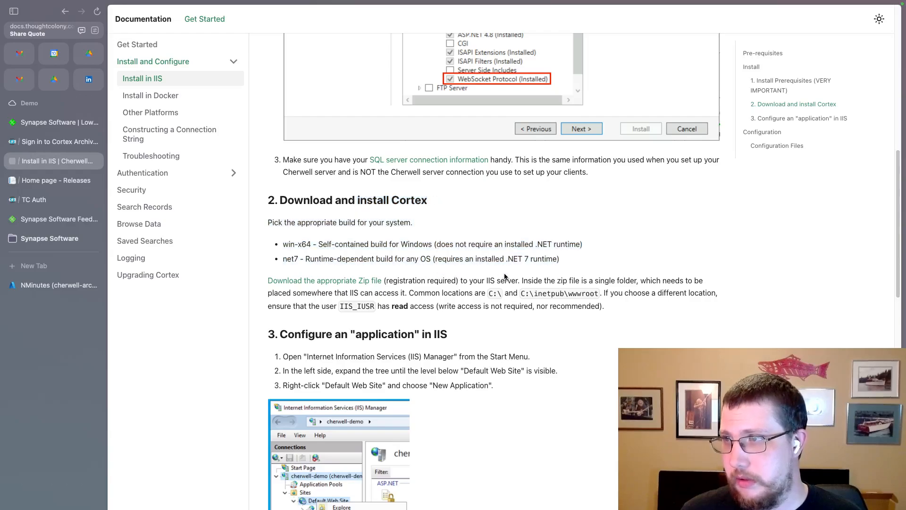
{"action": "scroll", "coordinate": [427, 270], "scroll_direction": "up", "scroll_amount": 10}
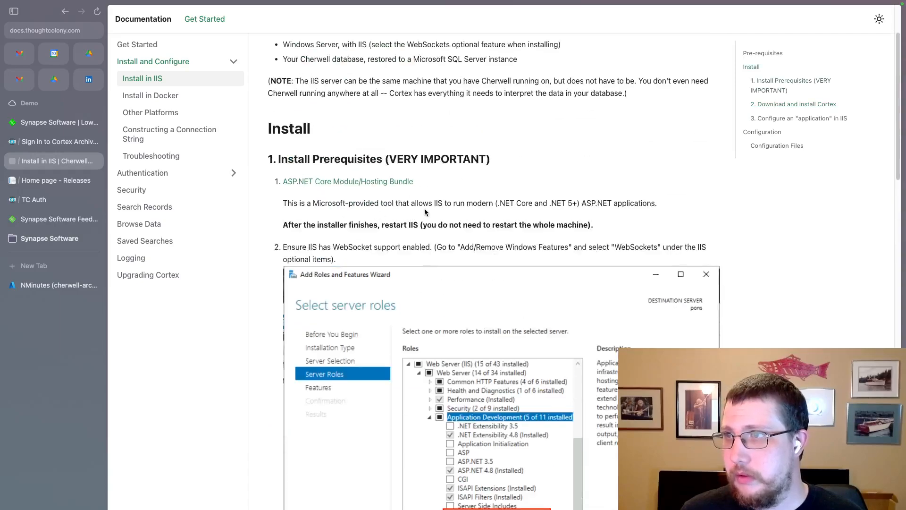
{"action": "mouse_move", "coordinate": [430, 204]}
{"action": "left_mouse_down"}
{"action": "mouse_move", "coordinate": [425, 184]}
{"action": "mouse_move", "coordinate": [434, 186]}
{"action": "left_mouse_up"}
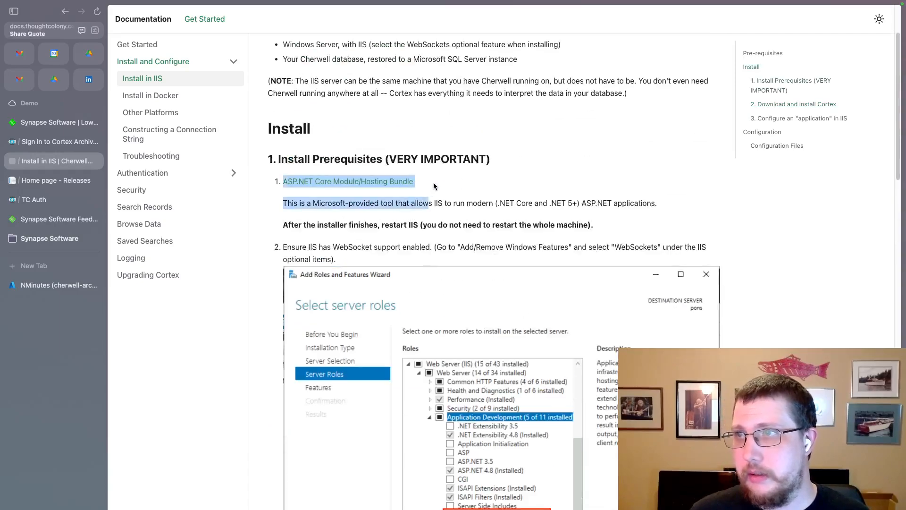
{"action": "right_click", "coordinate": [397, 185]}
{"action": "left_click", "coordinate": [422, 254]}
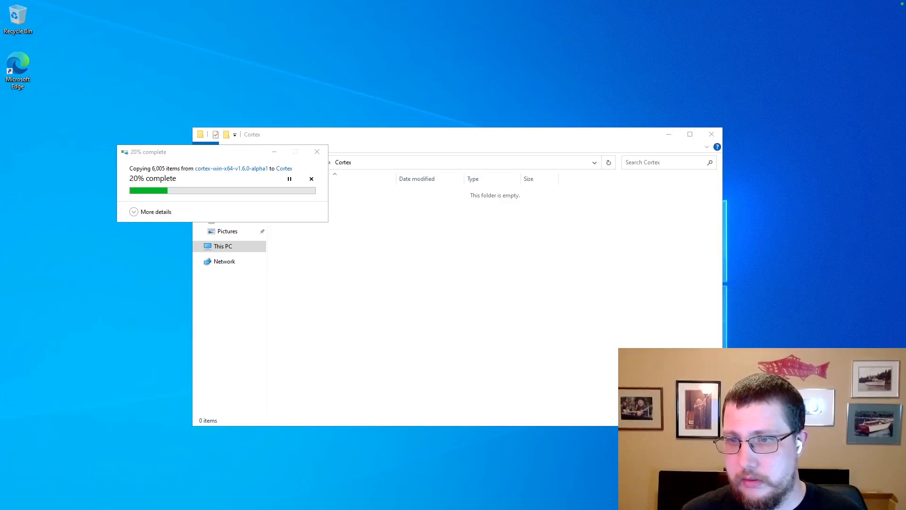
In Edge, load the copied IIS hosting article and download dotnet-hosting-8.0.10-win.exe.
{"action": "left_click", "coordinate": [11, 509]}
{"action": "left_click", "coordinate": [67, 279]}
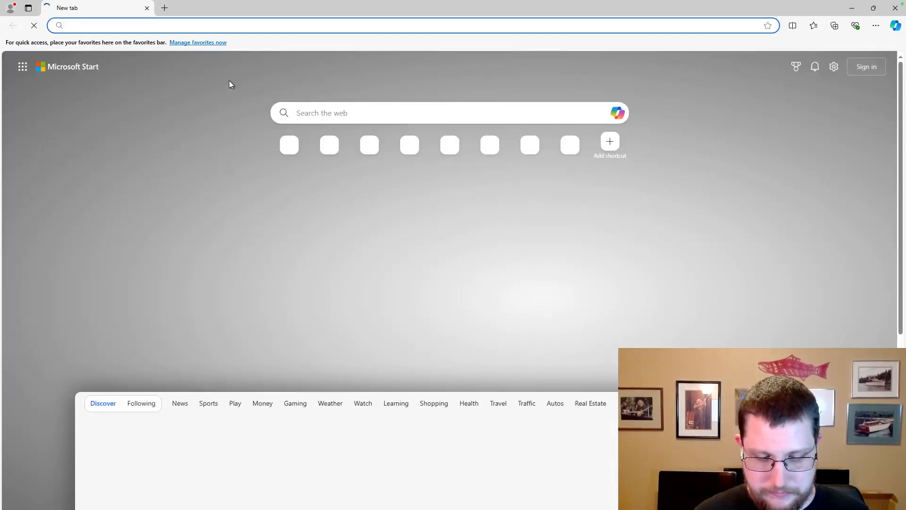
{"action": "key", "text": "ctrl+v"}
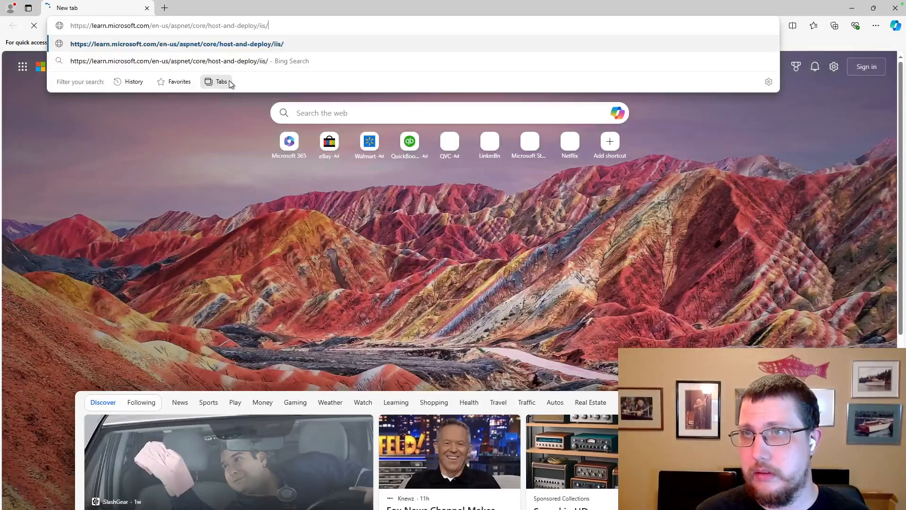
{"action": "key", "text": "Return"}
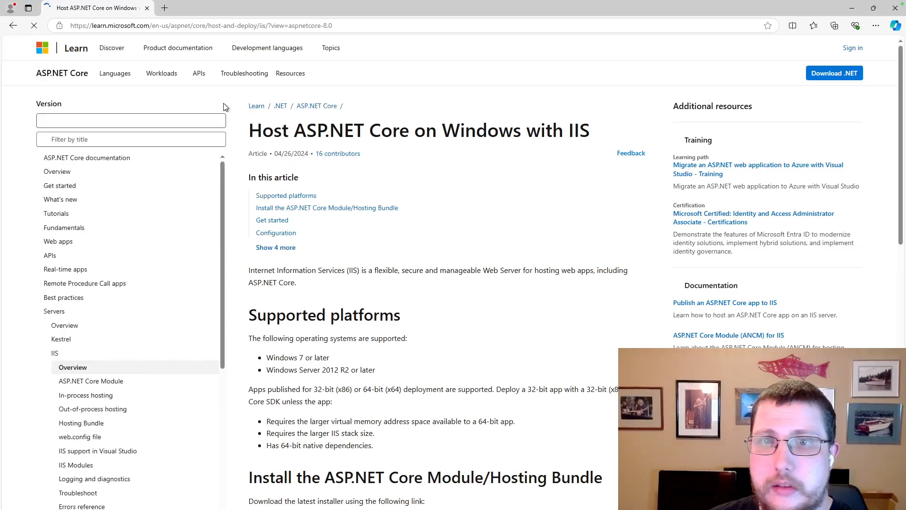
{"action": "scroll", "coordinate": [397, 250], "scroll_direction": "down", "scroll_amount": 5}
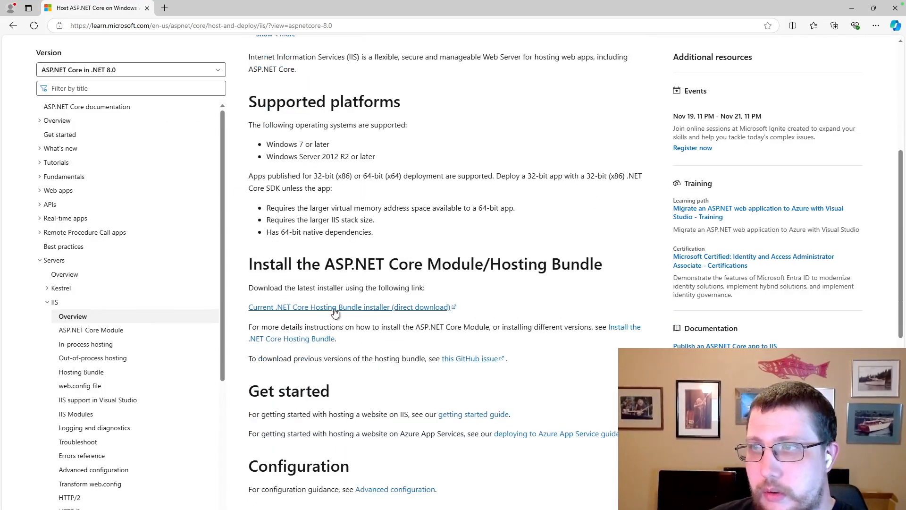
{"action": "left_click", "coordinate": [376, 312]}
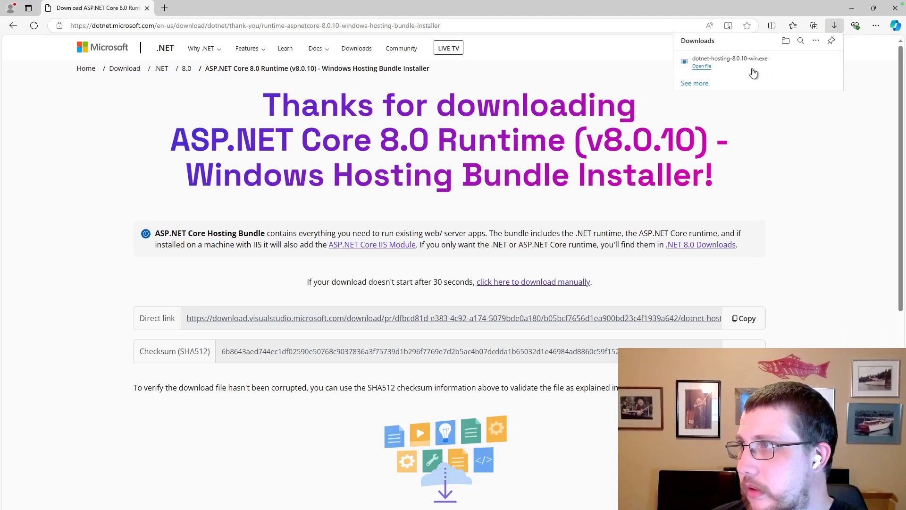
Run dotnet-hosting-8.0.10-win.exe, agree to the license terms and start the installation.
{"action": "left_click", "coordinate": [703, 67]}
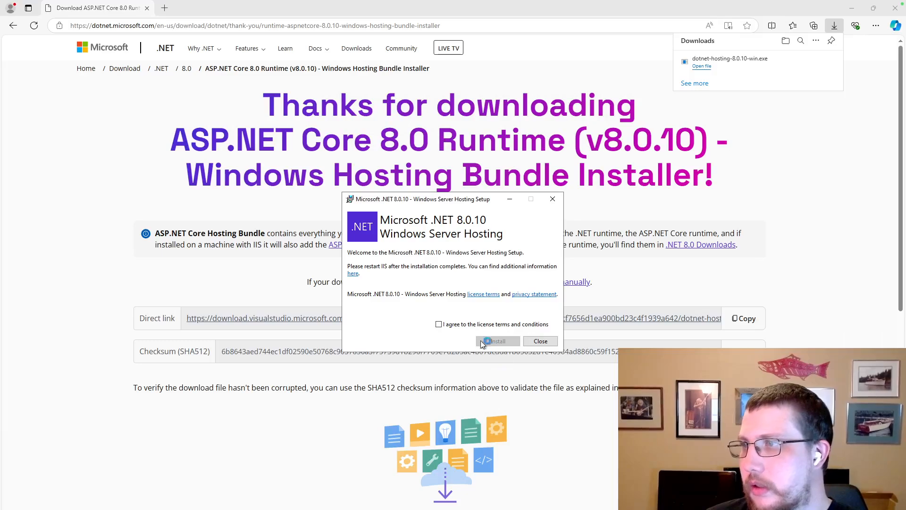
{"action": "left_click", "coordinate": [438, 324]}
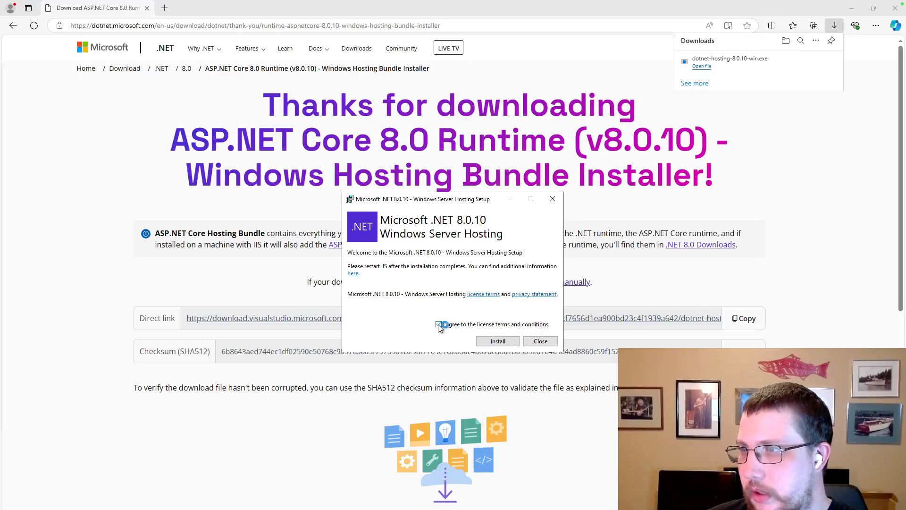
{"action": "left_click", "coordinate": [498, 340]}
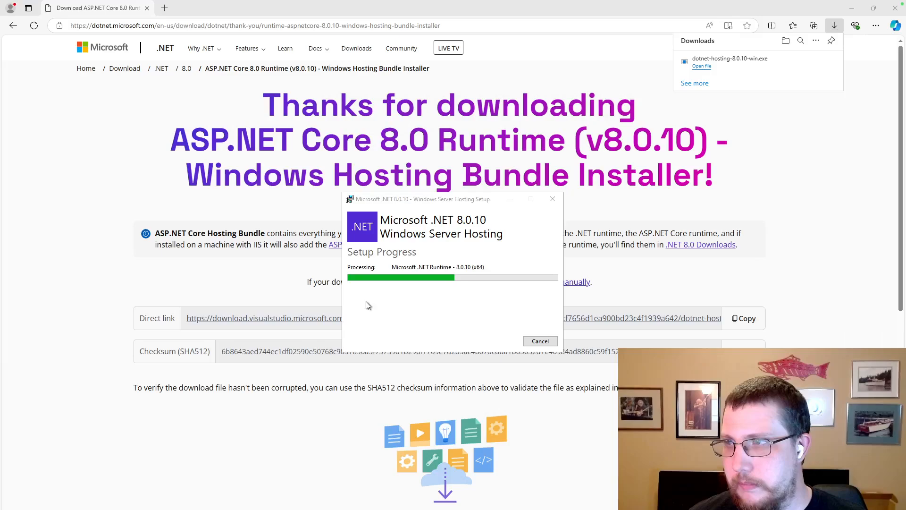
{"action": "key", "text": "ctrl+Left"}
Review the Windows Server with IIS, WebSocket support and SQL server connection prerequisites.
{"action": "left_click", "coordinate": [492, 185]}
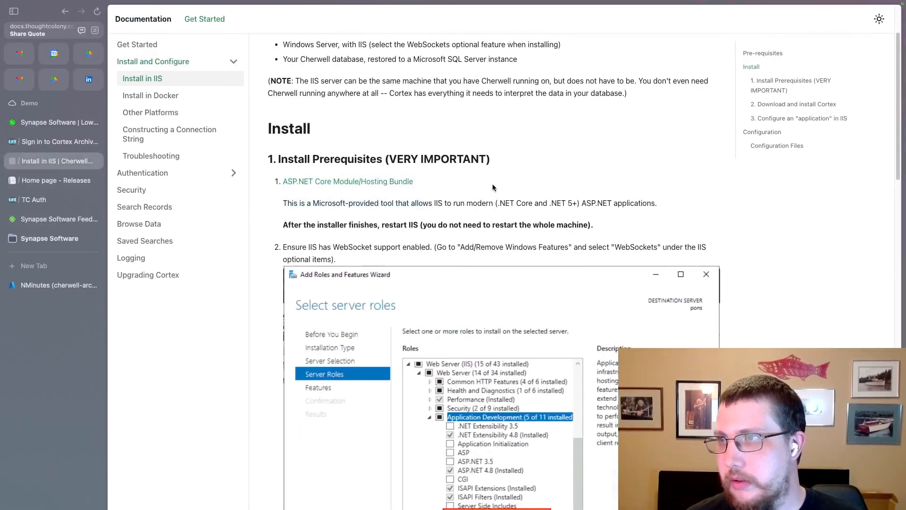
{"action": "scroll", "coordinate": [419, 186], "scroll_direction": "up", "scroll_amount": 1}
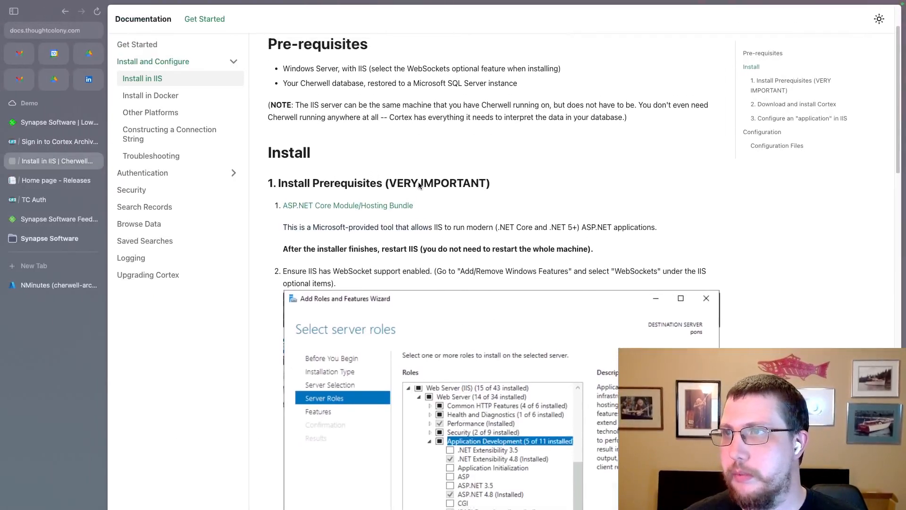
{"action": "scroll", "coordinate": [418, 186], "scroll_direction": "up", "scroll_amount": 2}
{"action": "left_click_drag", "start_coordinate": [519, 127], "coordinate": [332, 129]}
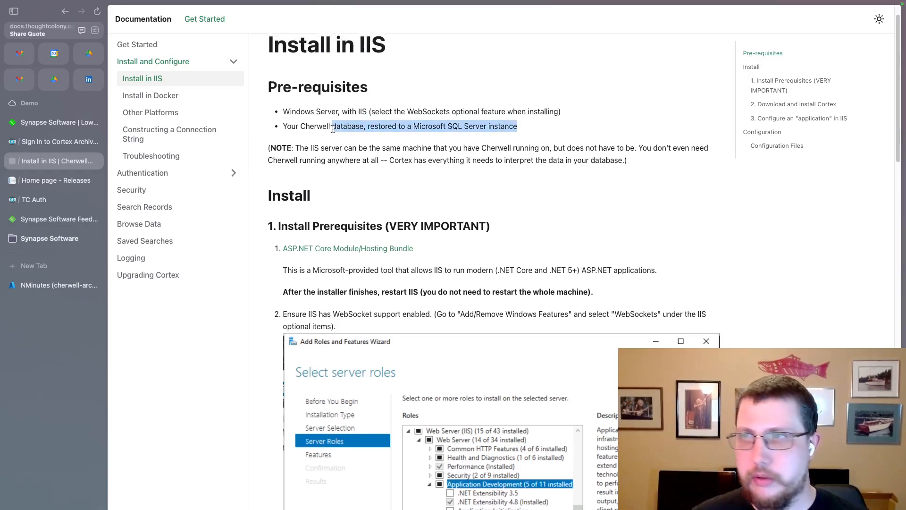
{"action": "left_click_drag", "start_coordinate": [534, 112], "coordinate": [309, 110]}
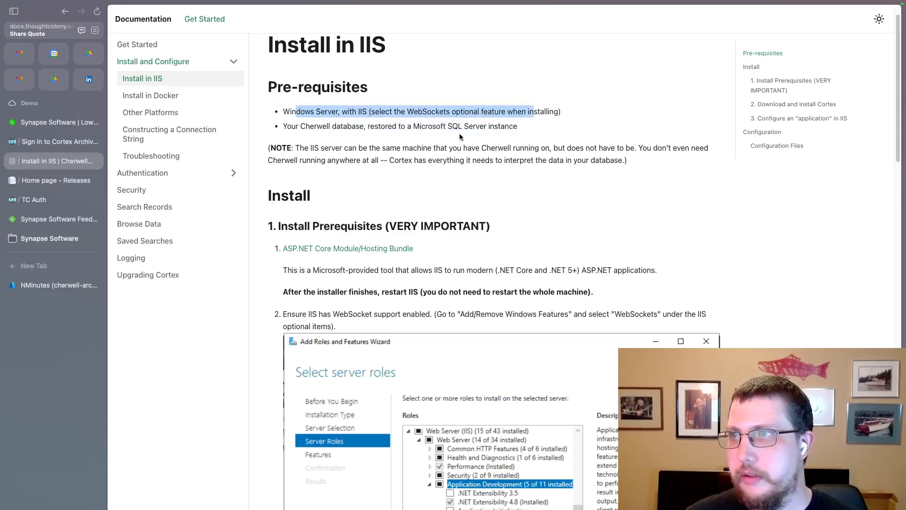
{"action": "scroll", "coordinate": [461, 137], "scroll_direction": "down", "scroll_amount": 3}
{"action": "left_click_drag", "start_coordinate": [432, 227], "coordinate": [404, 164]}
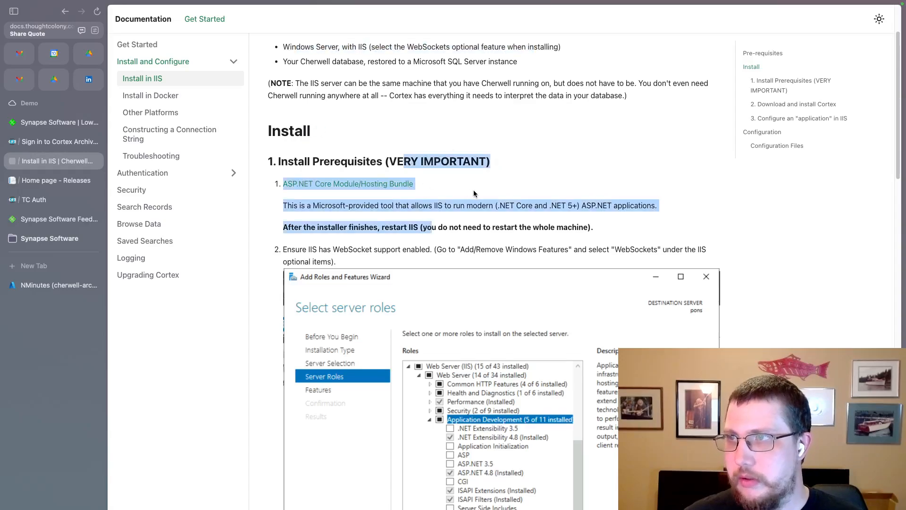
{"action": "scroll", "coordinate": [479, 197], "scroll_direction": "down", "scroll_amount": 2}
{"action": "left_click_drag", "start_coordinate": [336, 222], "coordinate": [369, 208]}
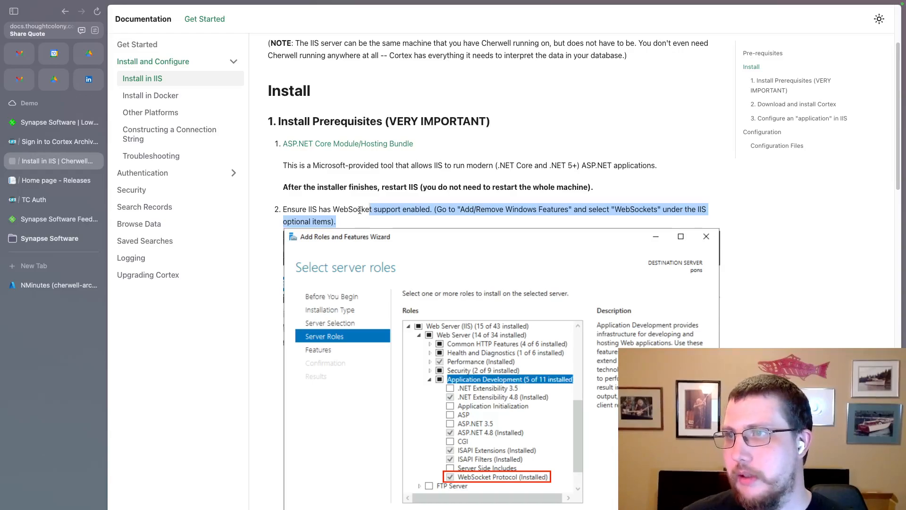
{"action": "scroll", "coordinate": [366, 211], "scroll_direction": "down", "scroll_amount": 1}
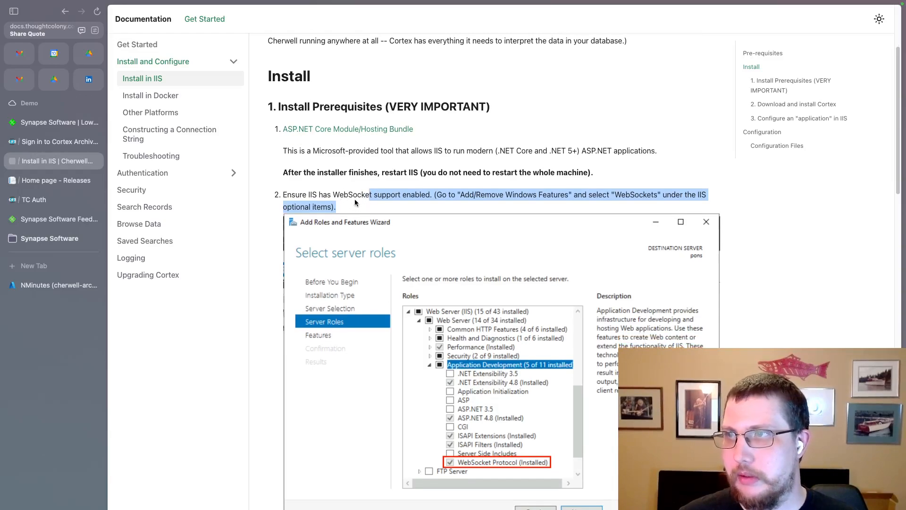
{"action": "left_click_drag", "start_coordinate": [355, 202], "coordinate": [330, 190]}
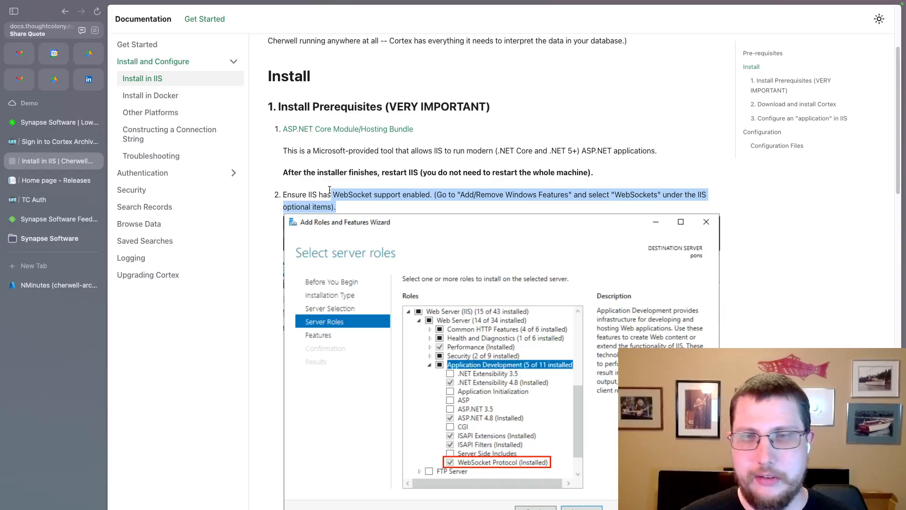
{"action": "scroll", "coordinate": [390, 205], "scroll_direction": "down", "scroll_amount": 10}
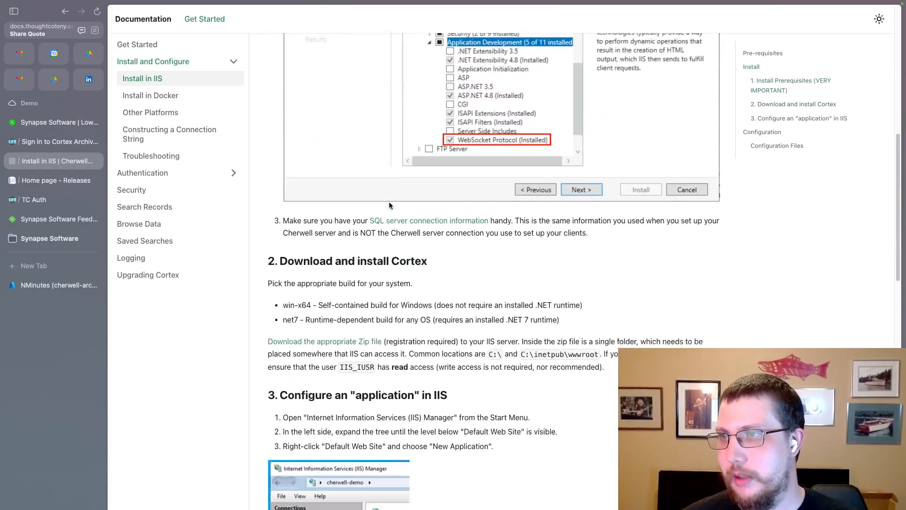
{"action": "scroll", "coordinate": [390, 208], "scroll_direction": "down", "scroll_amount": 2}
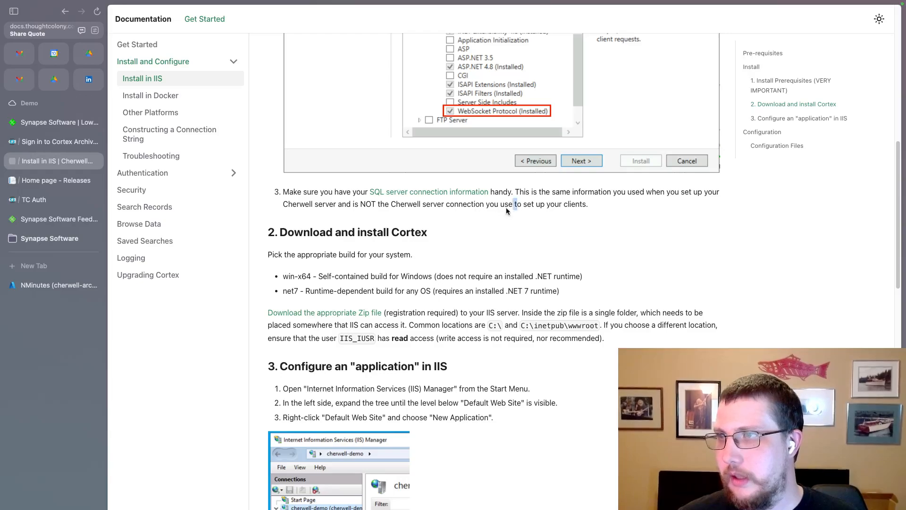
{"action": "left_click_drag", "start_coordinate": [517, 205], "coordinate": [321, 193]}
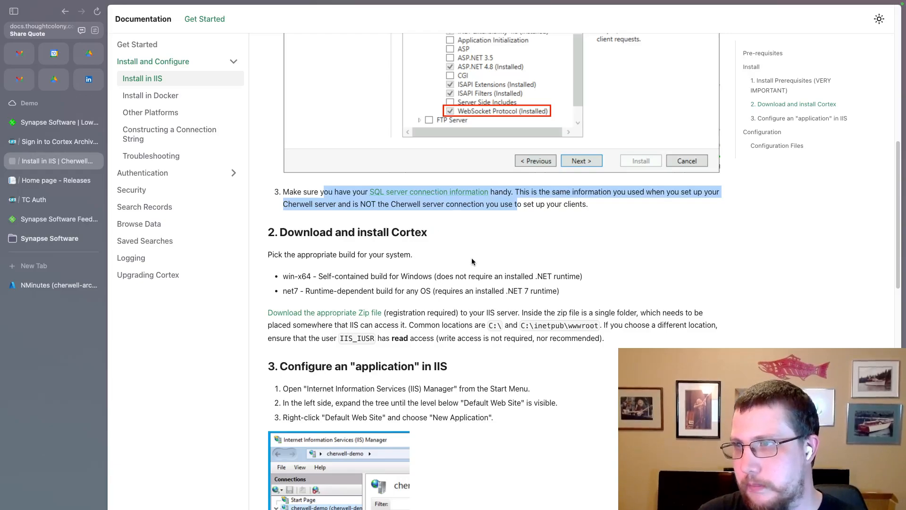
Read down to the IIS application setup steps and close the finished hosting bundle installer.
{"action": "scroll", "coordinate": [482, 257], "scroll_direction": "down", "scroll_amount": 3}
{"action": "scroll", "coordinate": [482, 258], "scroll_direction": "down", "scroll_amount": 2}
{"action": "left_click_drag", "start_coordinate": [443, 217], "coordinate": [409, 149]}
{"action": "left_click", "coordinate": [449, 160]}
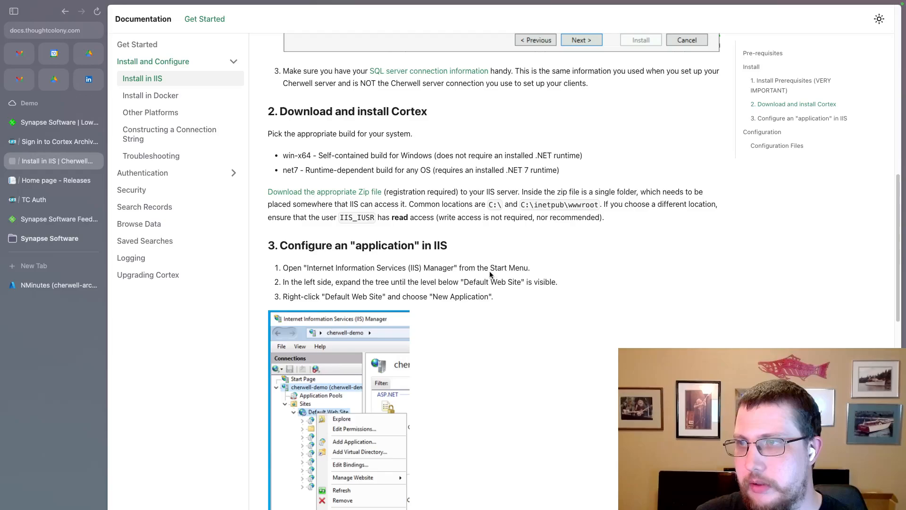
{"action": "scroll", "coordinate": [490, 280], "scroll_direction": "down", "scroll_amount": 2}
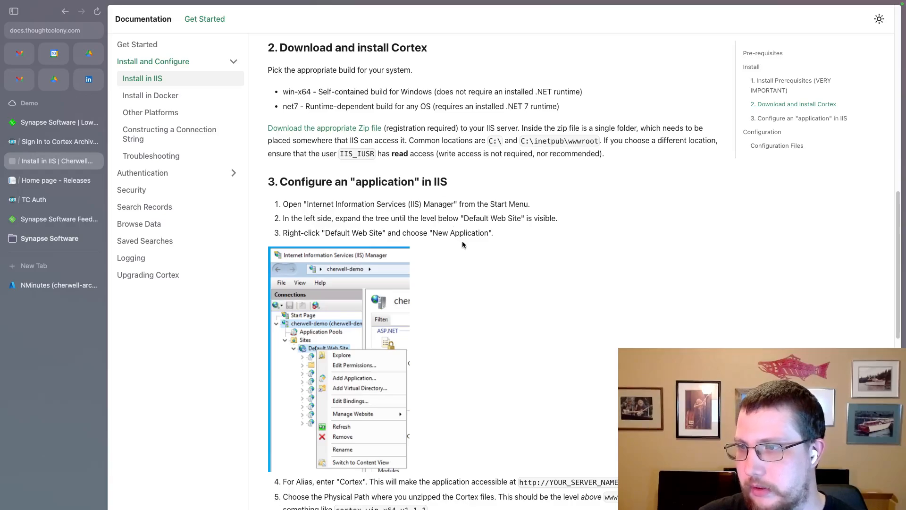
{"action": "scroll", "coordinate": [467, 248], "scroll_direction": "down", "scroll_amount": 5}
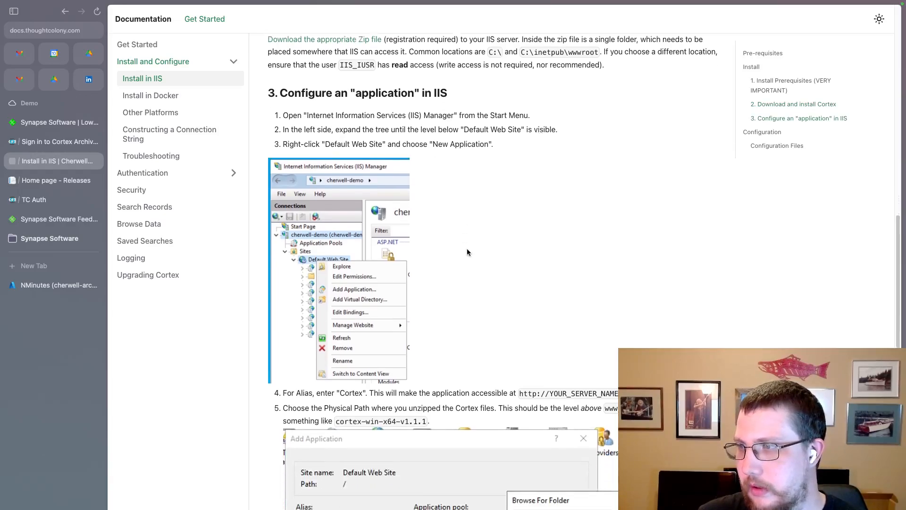
{"action": "scroll", "coordinate": [455, 302], "scroll_direction": "down", "scroll_amount": 8}
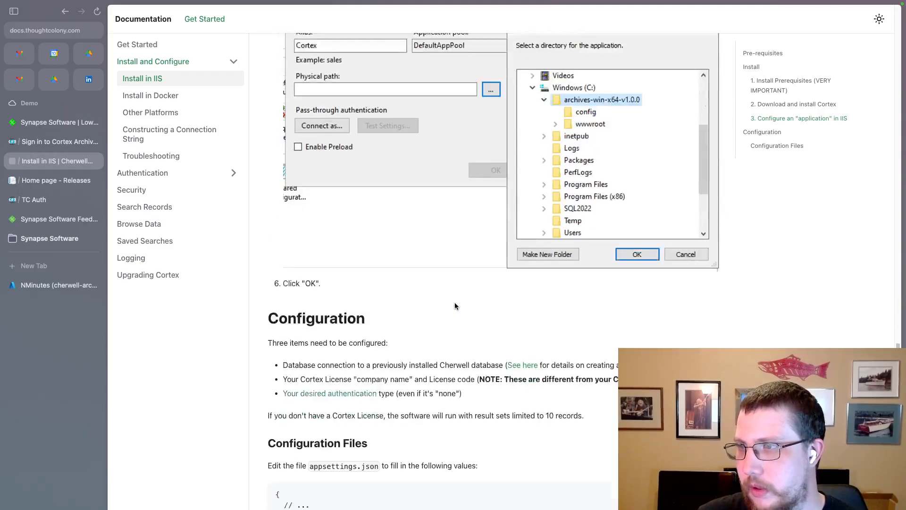
{"action": "scroll", "coordinate": [453, 299], "scroll_direction": "up", "scroll_amount": 4}
{"action": "scroll", "coordinate": [453, 295], "scroll_direction": "up", "scroll_amount": 10}
{"action": "scroll", "coordinate": [454, 294], "scroll_direction": "down", "scroll_amount": 8}
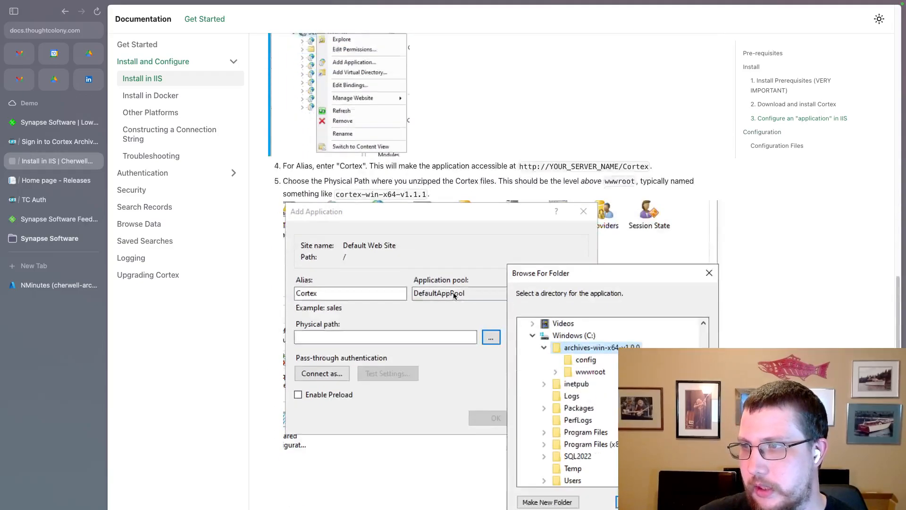
{"action": "scroll", "coordinate": [453, 295], "scroll_direction": "up", "scroll_amount": 3}
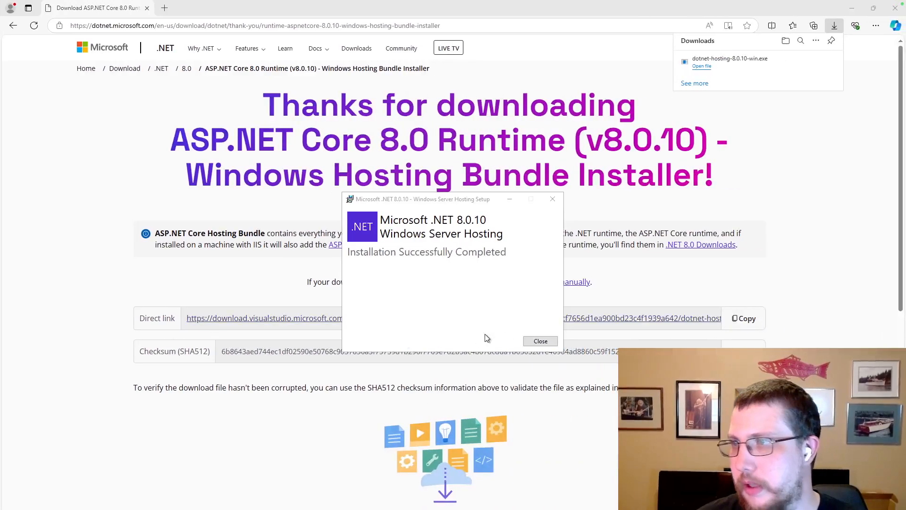
{"action": "left_click", "coordinate": [540, 341]}
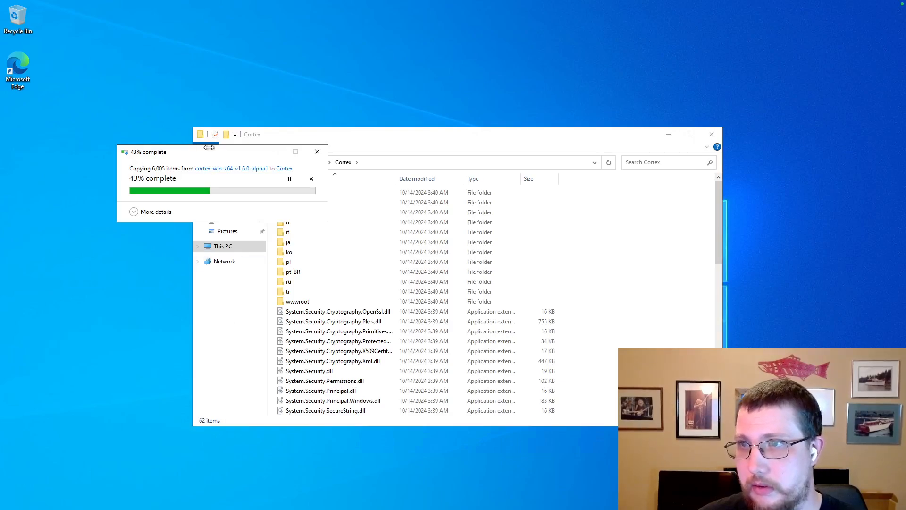
Launch IIS Manager and begin adding an application under Default Web Site.
{"action": "key", "text": "super"}
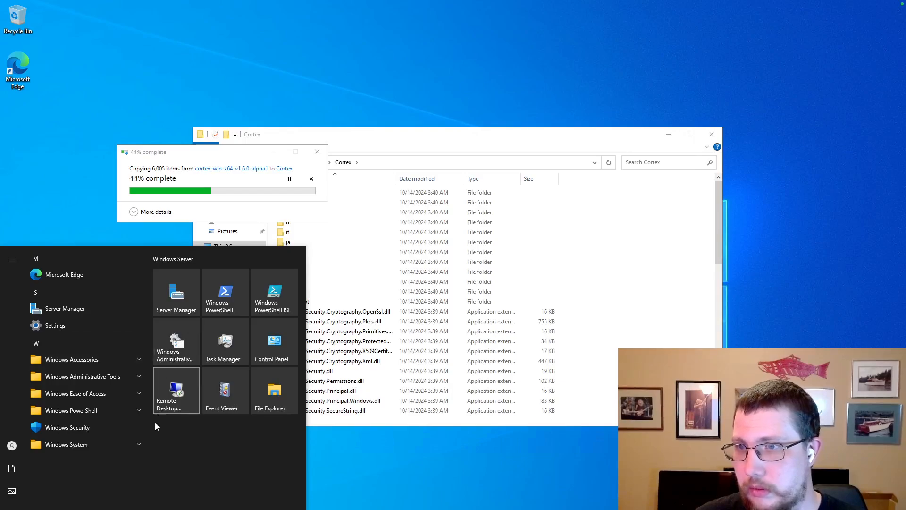
{"action": "type", "text": "cmd"}
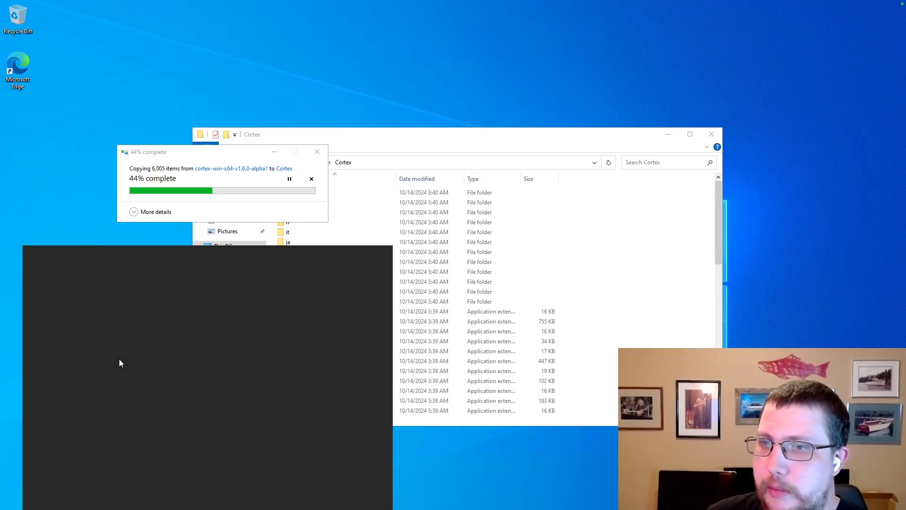
{"action": "left_click", "coordinate": [100, 297]}
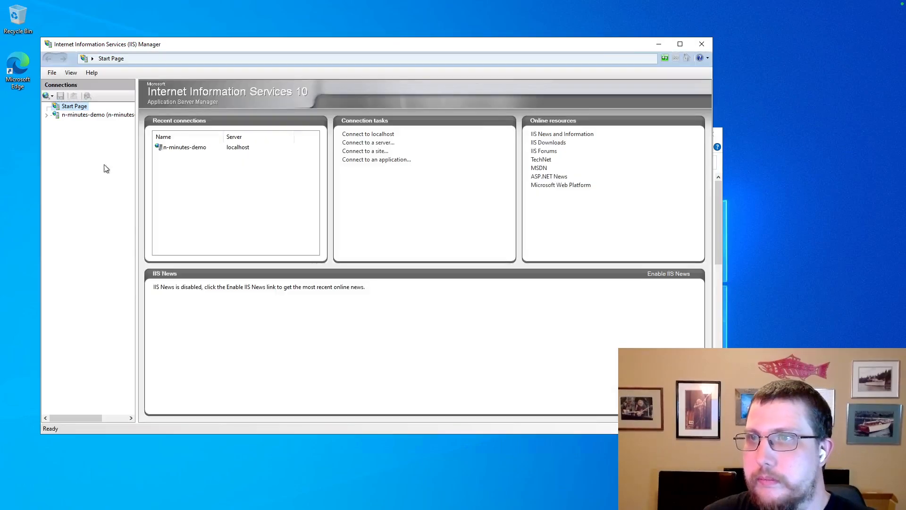
{"action": "left_click", "coordinate": [47, 115]}
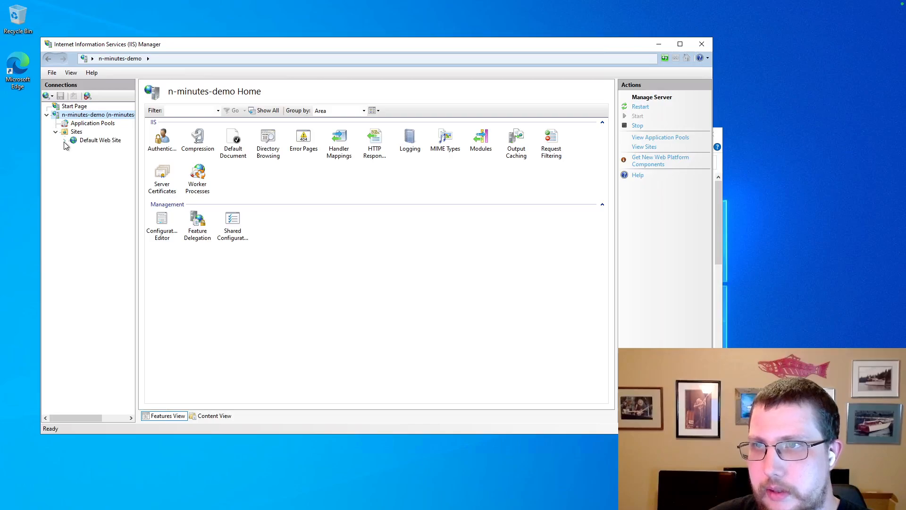
{"action": "right_click", "coordinate": [89, 141]}
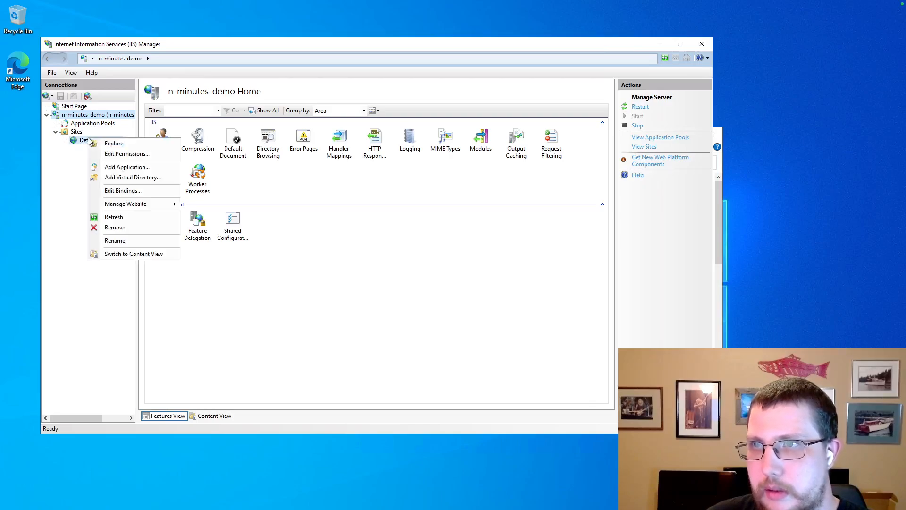
{"action": "left_click", "coordinate": [127, 167]}
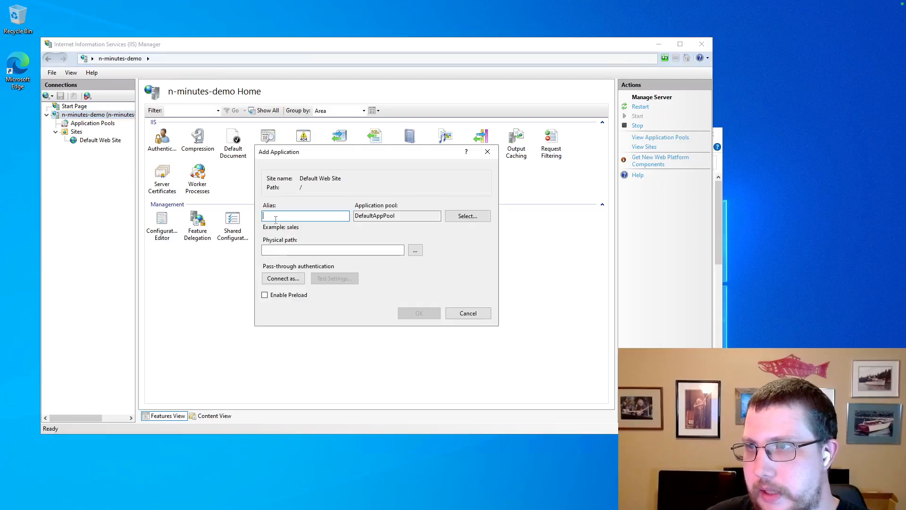
Enter alias Cortex and set the physical path to C:\Cortex.
{"action": "type", "text": "Cortex"}
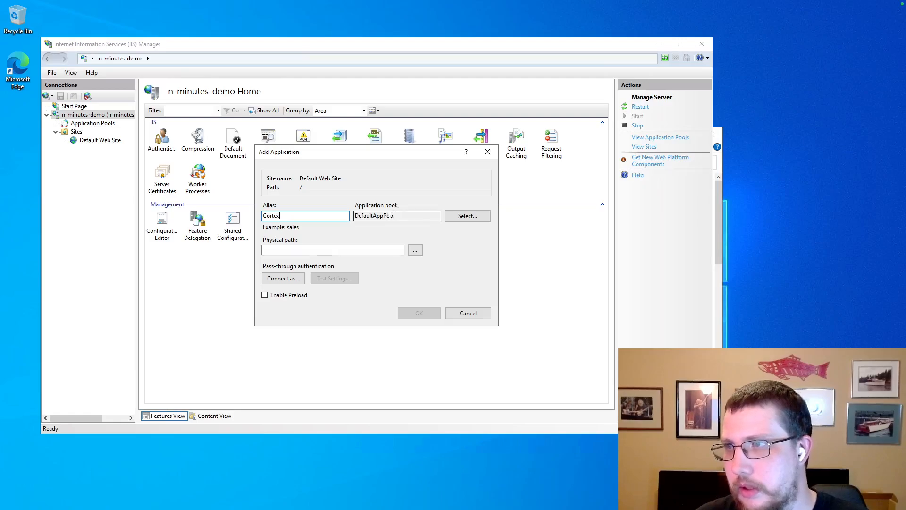
{"action": "left_click", "coordinate": [415, 251]}
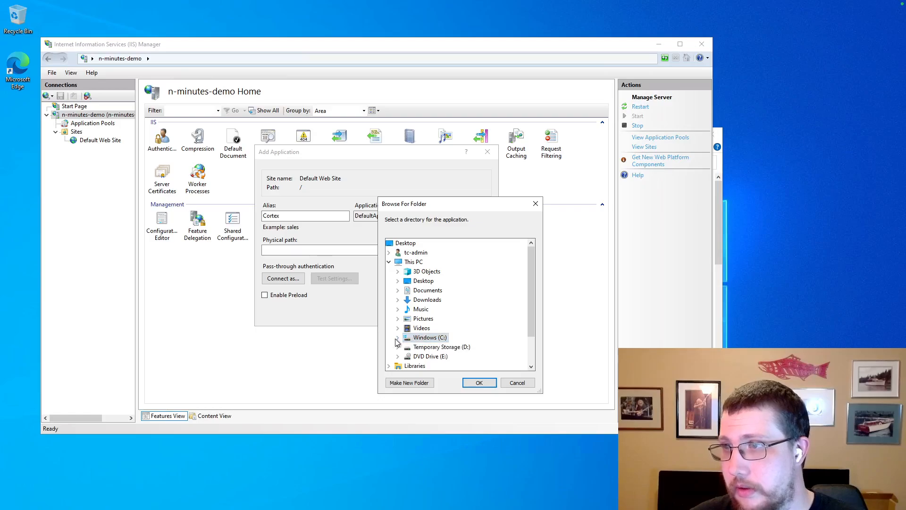
{"action": "left_click", "coordinate": [397, 337]}
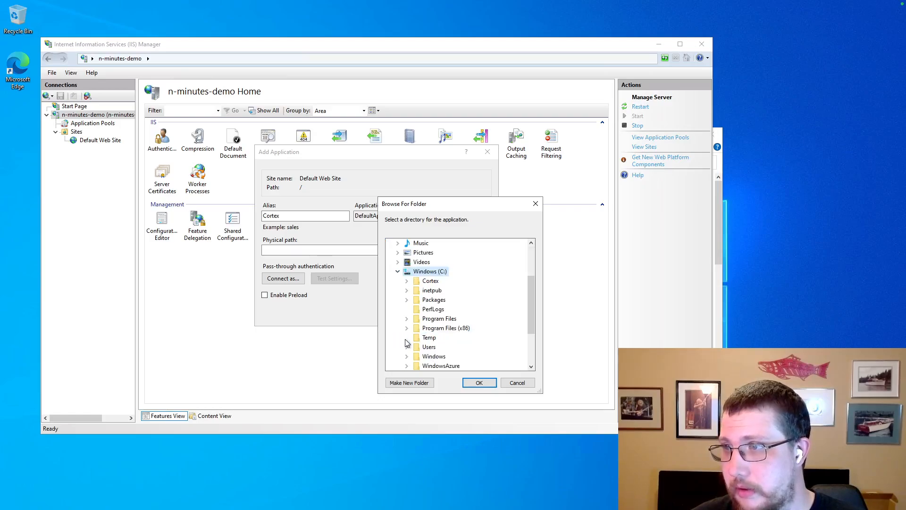
{"action": "scroll", "coordinate": [430, 307], "scroll_direction": "up", "scroll_amount": 3}
{"action": "scroll", "coordinate": [432, 276], "scroll_direction": "down", "scroll_amount": 1}
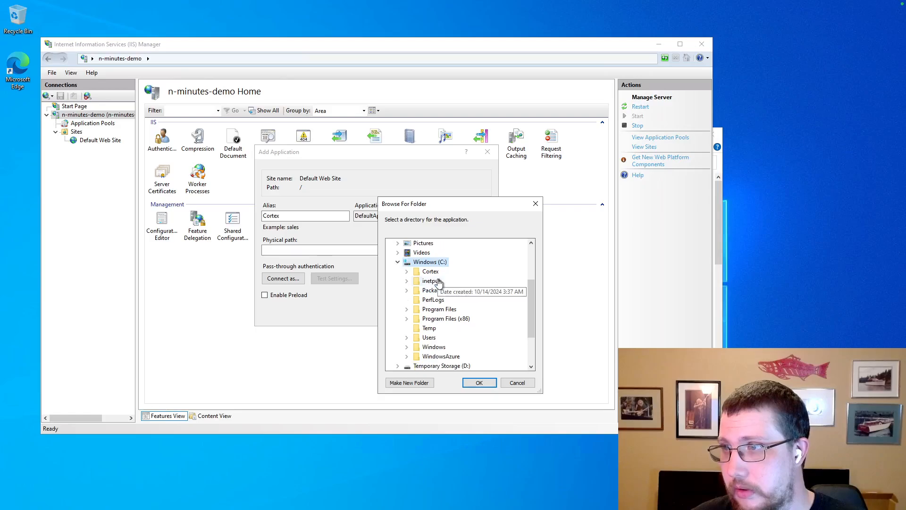
{"action": "double_click", "coordinate": [431, 272]}
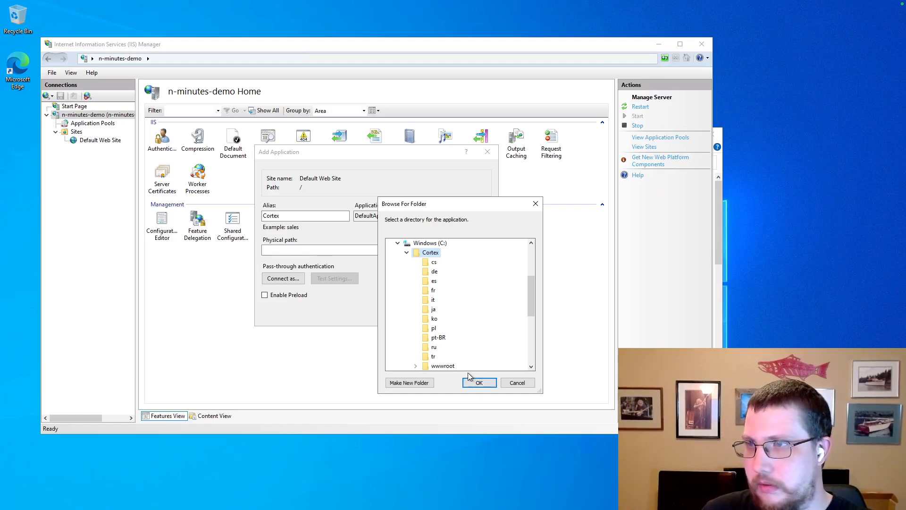
{"action": "left_click", "coordinate": [479, 383]}
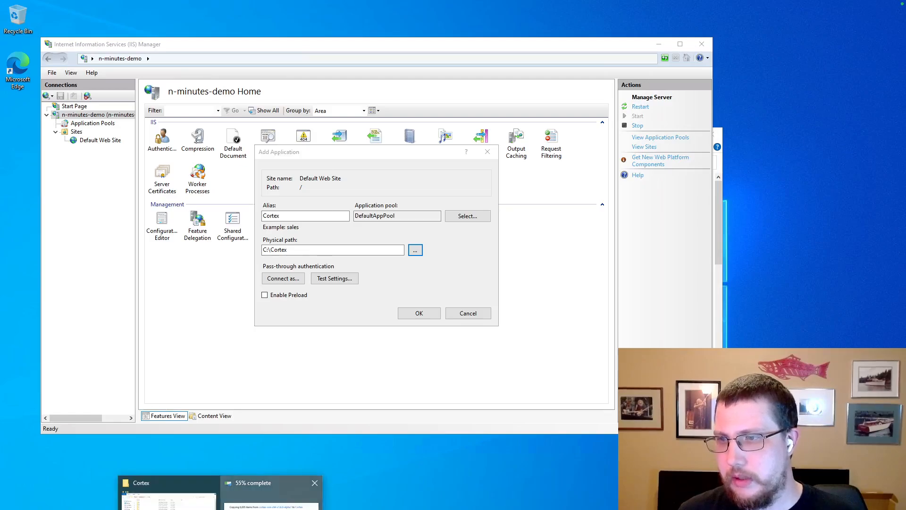
{"action": "left_click", "coordinate": [270, 488]}
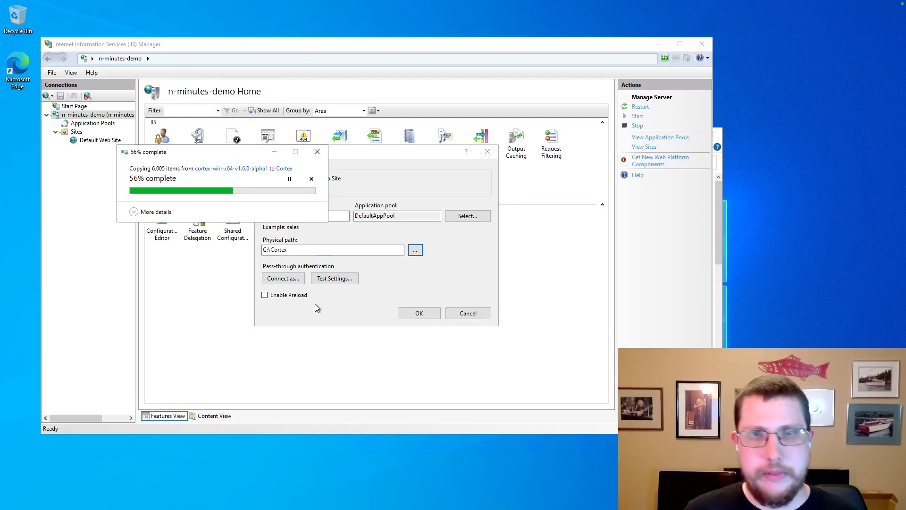
Scroll to the appsettings.json example and follow the 'See here' link to Constructing a Connection String.
{"action": "key", "text": "ctrl+Left"}
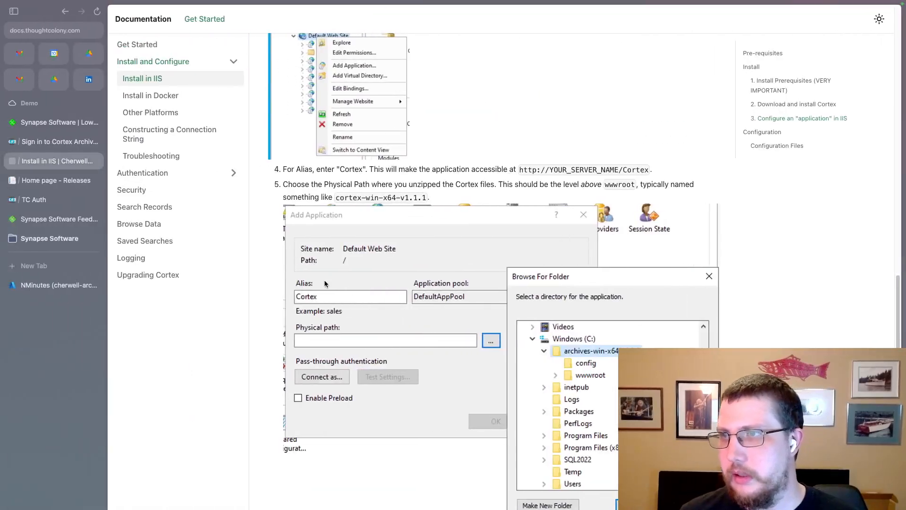
{"action": "scroll", "coordinate": [374, 286], "scroll_direction": "down", "scroll_amount": 5}
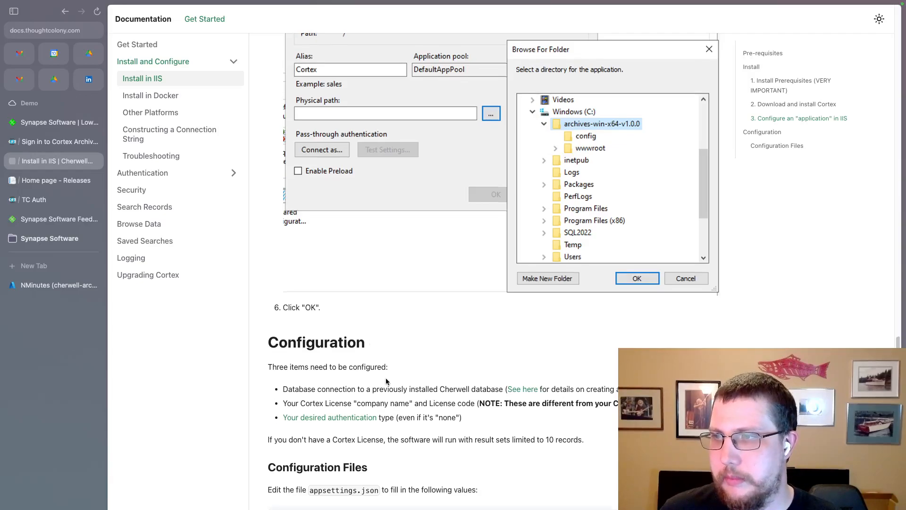
{"action": "scroll", "coordinate": [411, 373], "scroll_direction": "down", "scroll_amount": 2}
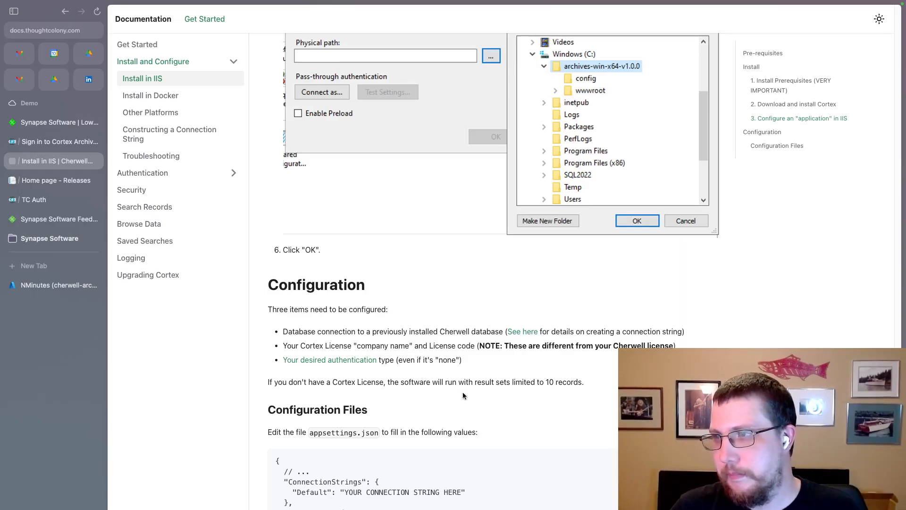
{"action": "scroll", "coordinate": [462, 396], "scroll_direction": "down", "scroll_amount": 3}
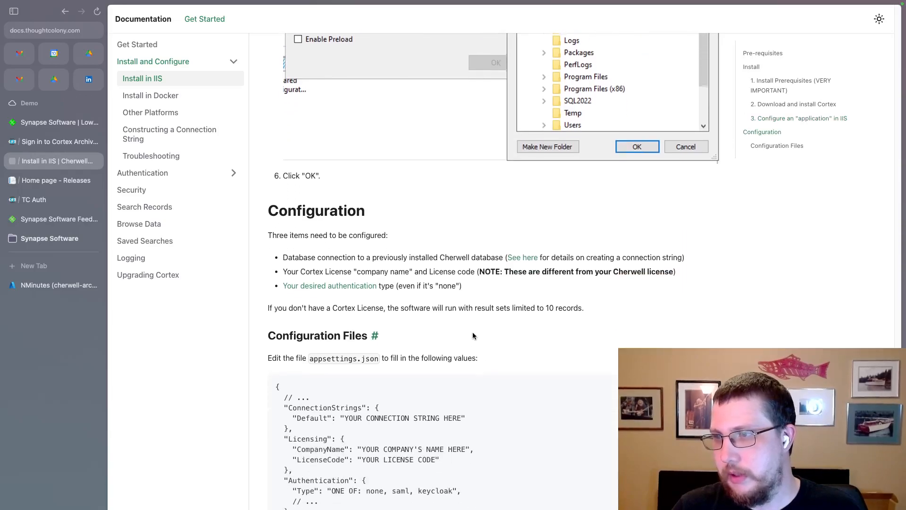
{"action": "scroll", "coordinate": [473, 332], "scroll_direction": "down", "scroll_amount": 1}
{"action": "left_click_drag", "start_coordinate": [334, 498], "coordinate": [313, 396]}
{"action": "left_click", "coordinate": [506, 418]}
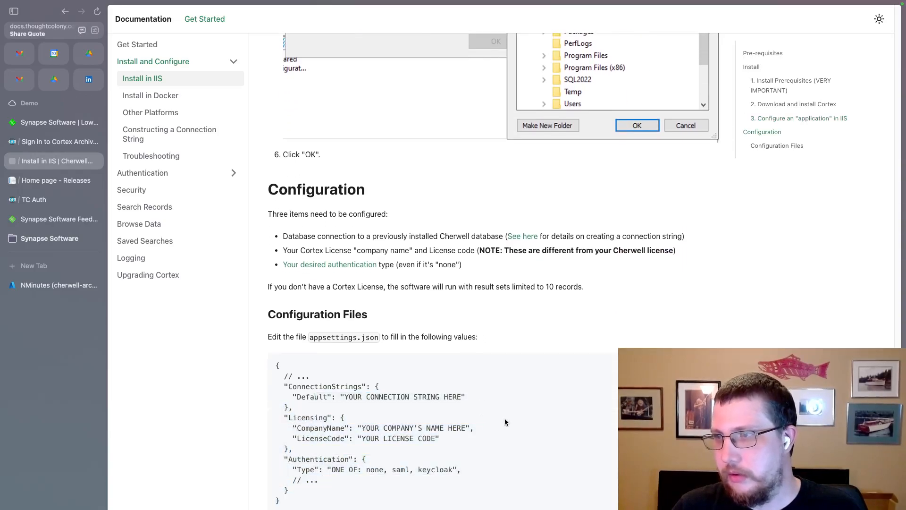
{"action": "scroll", "coordinate": [531, 415], "scroll_direction": "up", "scroll_amount": 7}
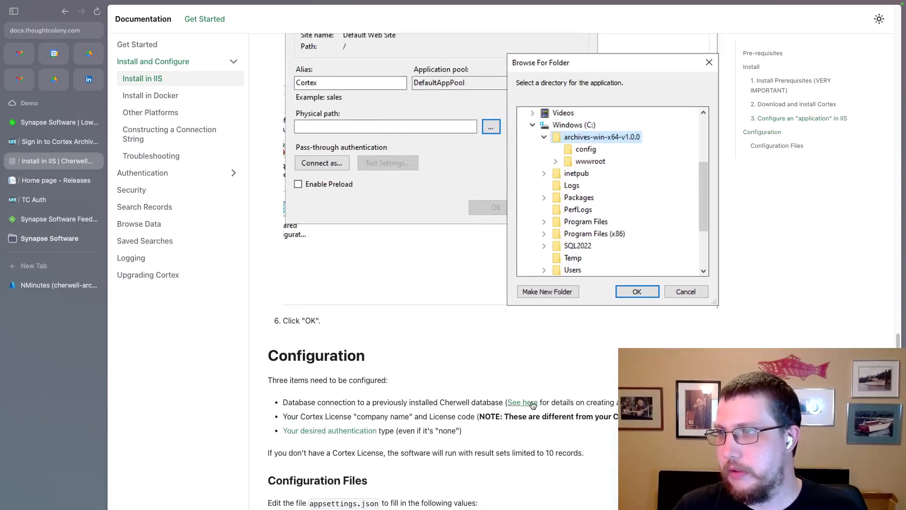
{"action": "left_click", "coordinate": [523, 402]}
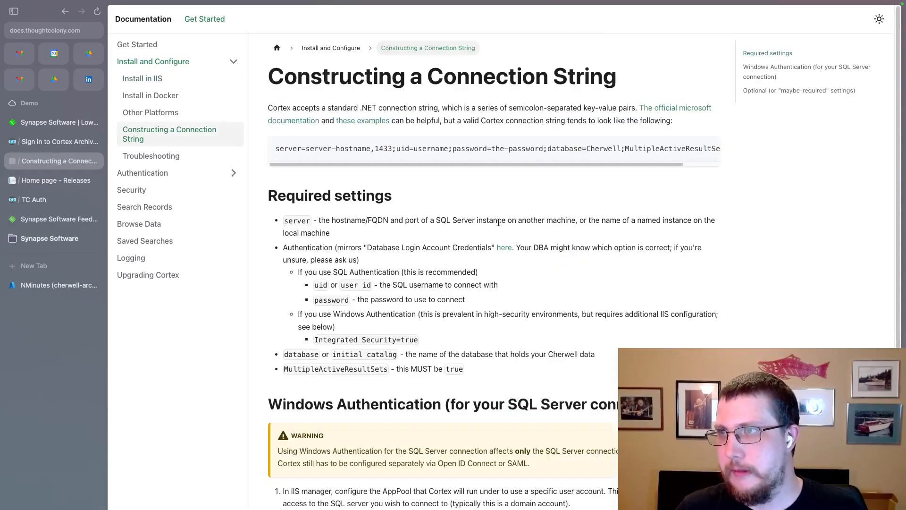
Study the sample connection string's server, username, password, database Cherwell and TrustServerCertificate parts.
{"action": "left_click_drag", "start_coordinate": [542, 165], "coordinate": [497, 164]}
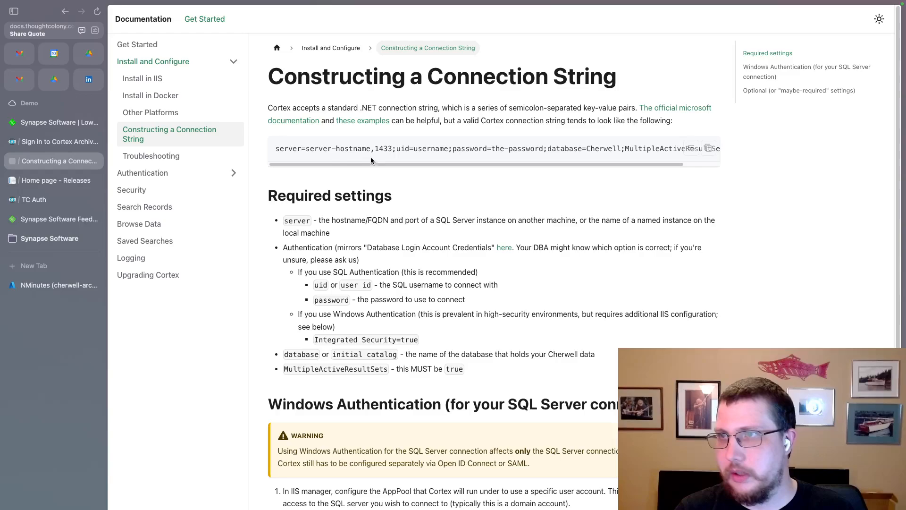
{"action": "left_click_drag", "start_coordinate": [368, 149], "coordinate": [311, 147]}
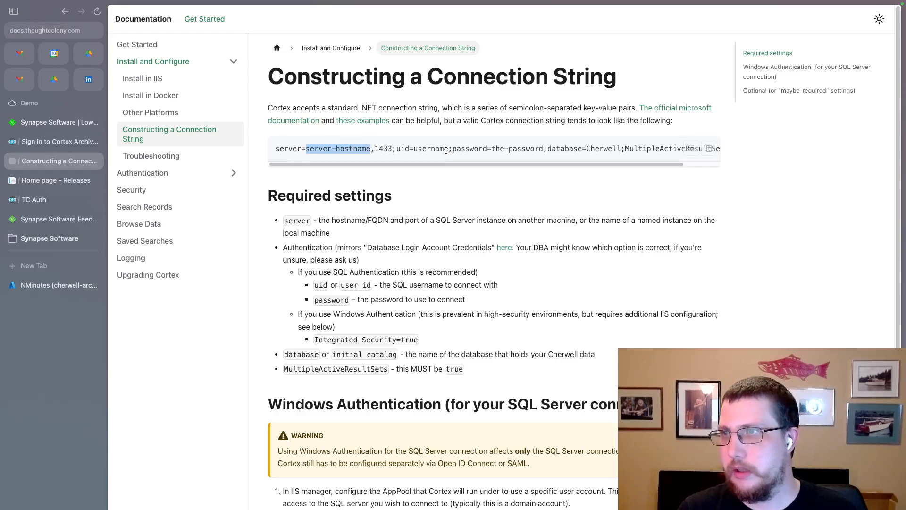
{"action": "left_click_drag", "start_coordinate": [423, 148], "coordinate": [448, 150]}
{"action": "left_click_drag", "start_coordinate": [547, 149], "coordinate": [518, 150]}
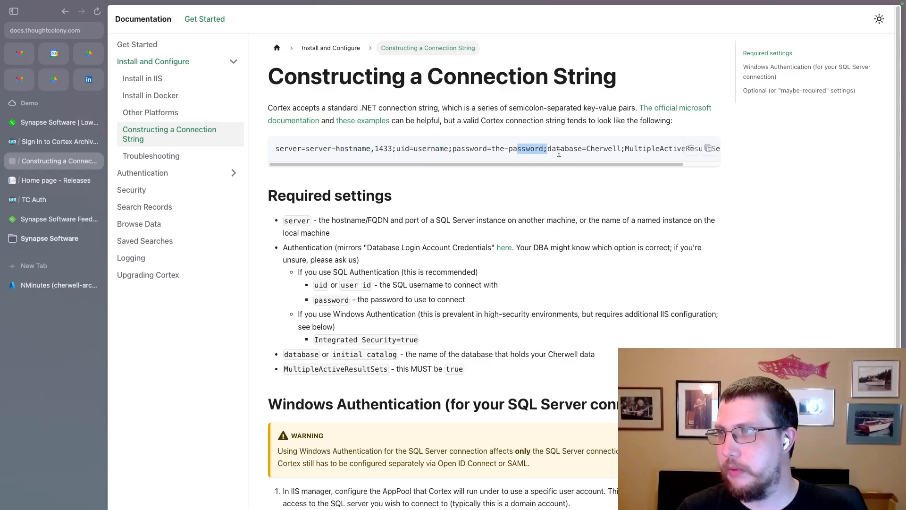
{"action": "double_click", "coordinate": [608, 149]}
{"action": "left_click_drag", "start_coordinate": [609, 164], "coordinate": [664, 165]}
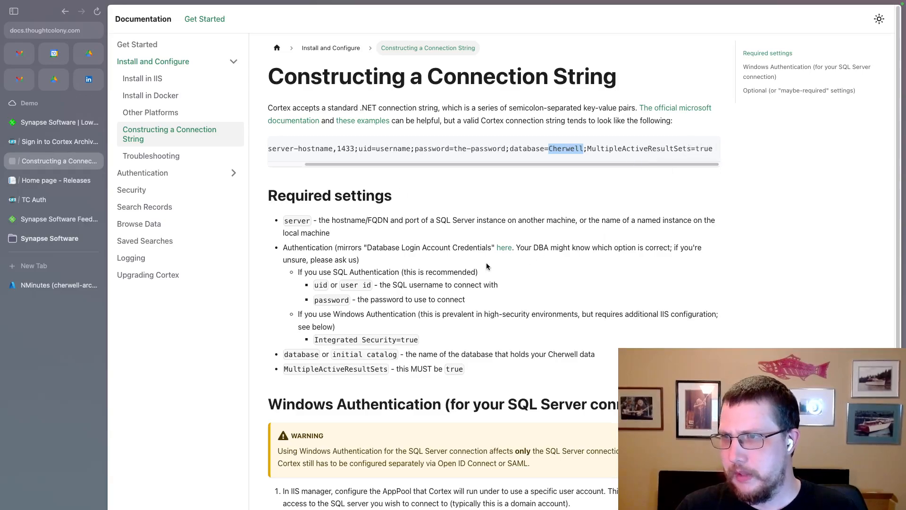
{"action": "scroll", "coordinate": [476, 270], "scroll_direction": "down", "scroll_amount": 2}
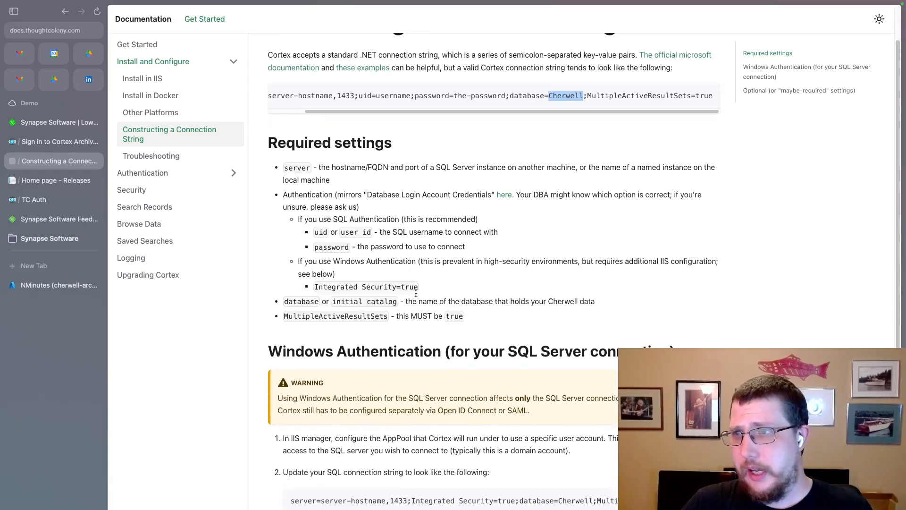
{"action": "scroll", "coordinate": [414, 437], "scroll_direction": "down", "scroll_amount": 5}
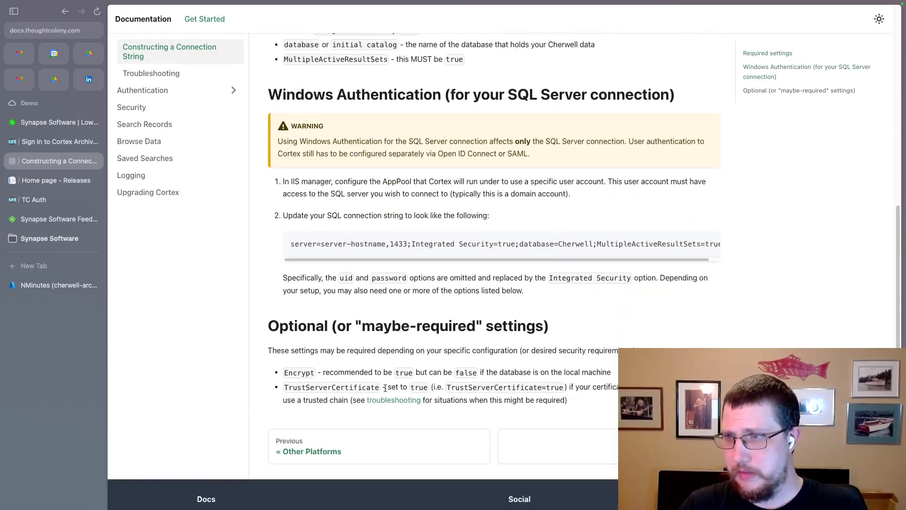
{"action": "double_click", "coordinate": [365, 388]}
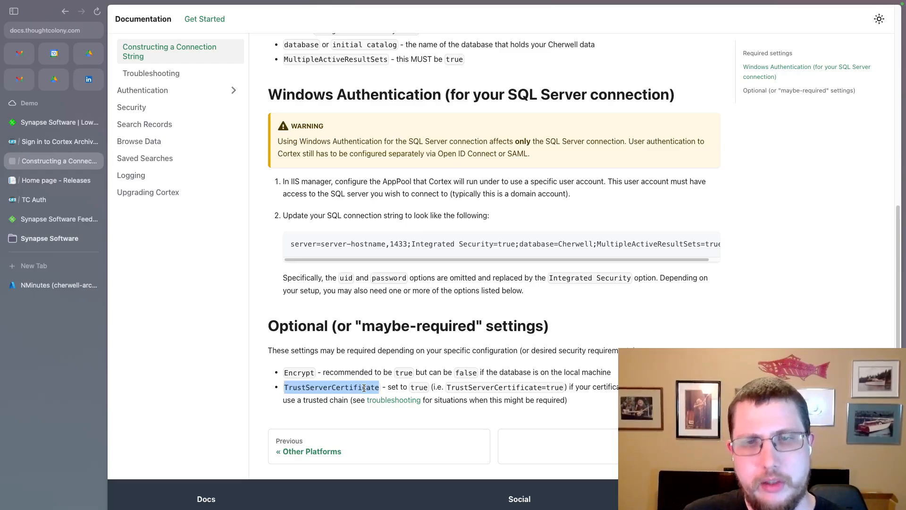
{"action": "scroll", "coordinate": [431, 361], "scroll_direction": "up", "scroll_amount": 7}
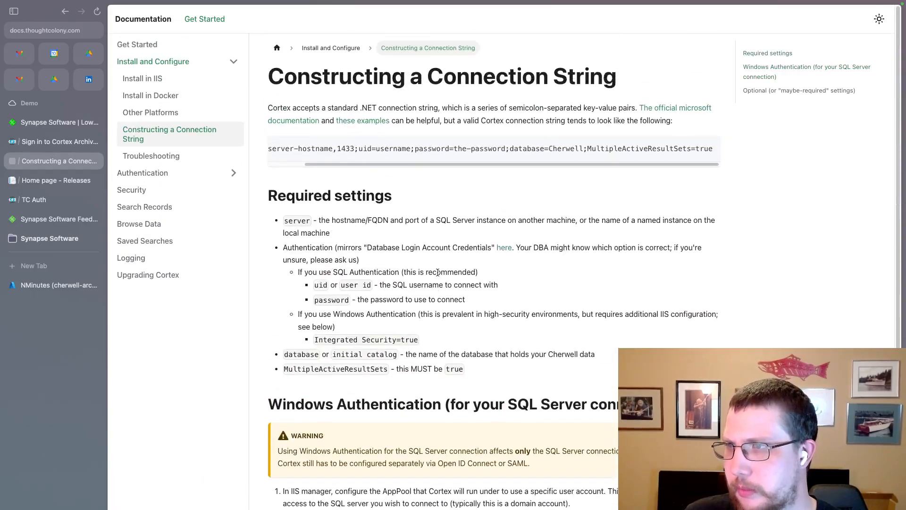
{"action": "mouse_move", "coordinate": [672, 147]}
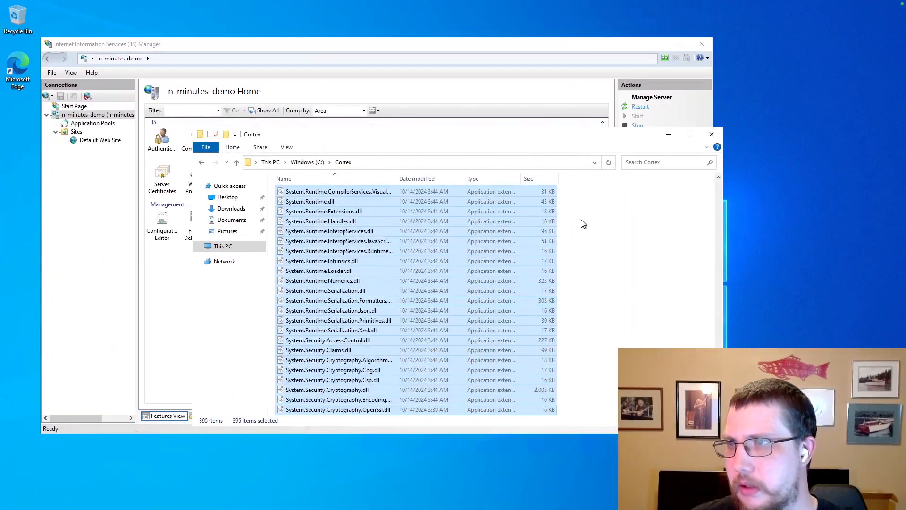
Open appsettings.json from the Cortex folder with Notepad via Open with.
{"action": "left_click", "coordinate": [614, 247]}
{"action": "scroll", "coordinate": [373, 254], "scroll_direction": "down", "scroll_amount": 8}
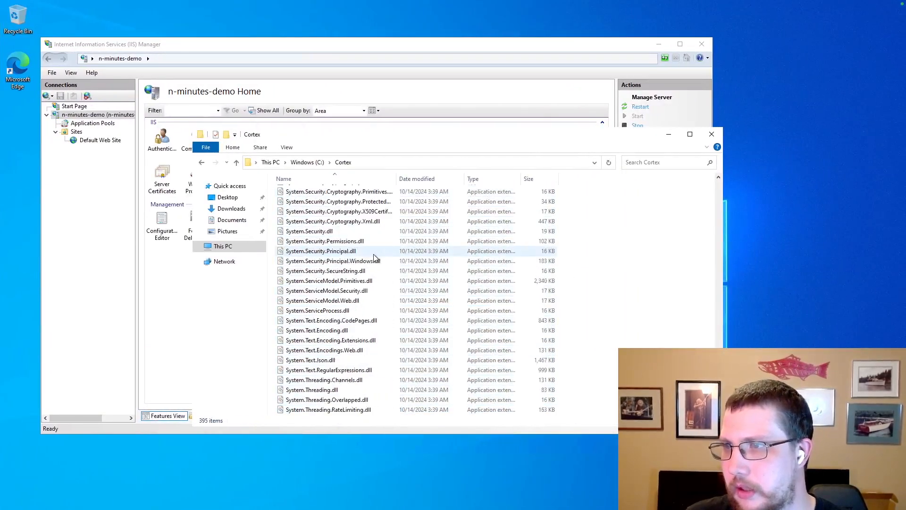
{"action": "scroll", "coordinate": [373, 258], "scroll_direction": "up", "scroll_amount": 18}
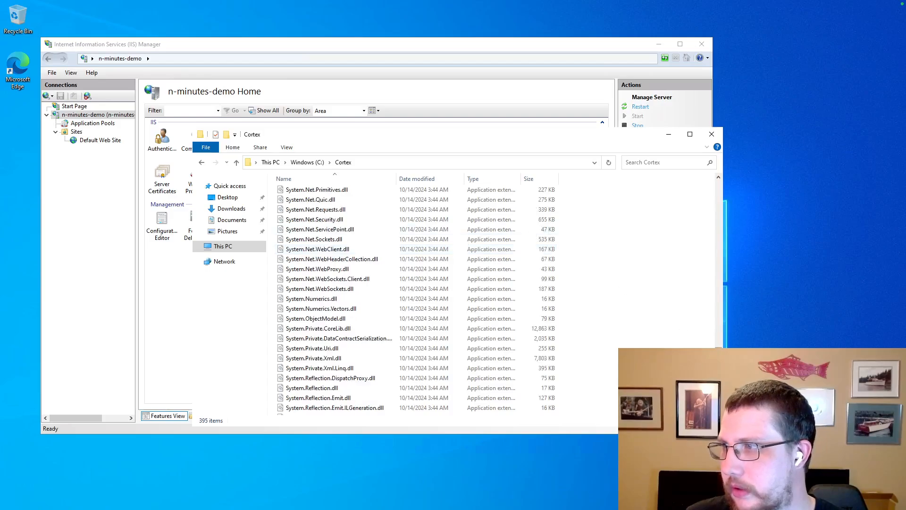
{"action": "scroll", "coordinate": [321, 307], "scroll_direction": "up", "scroll_amount": 20}
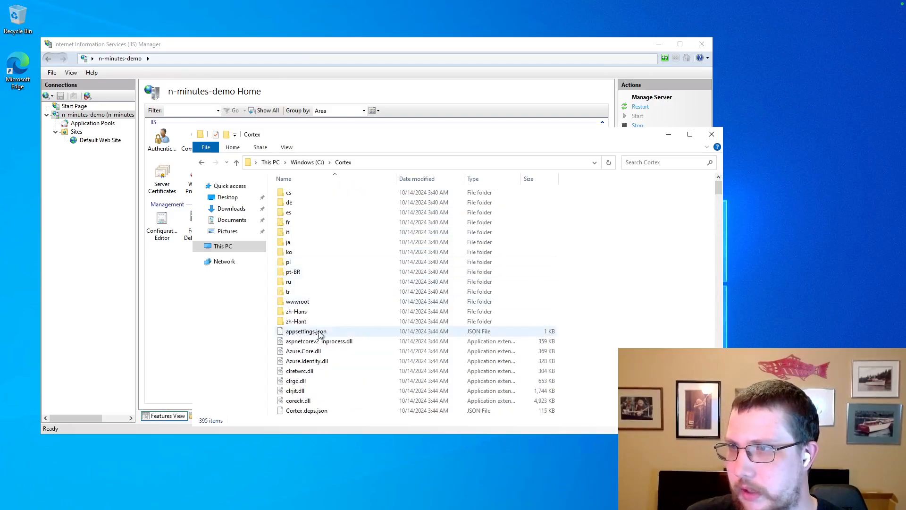
{"action": "left_click", "coordinate": [317, 332]}
{"action": "right_click", "coordinate": [316, 332]}
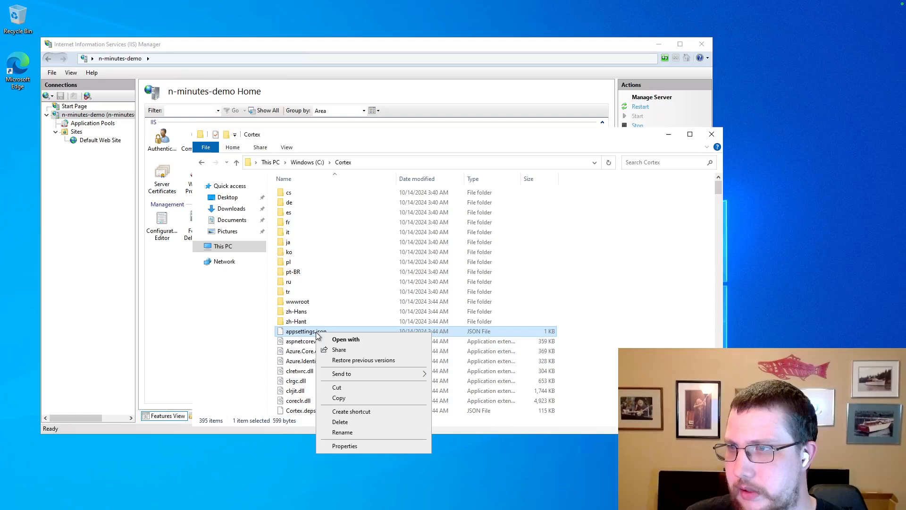
{"action": "left_click", "coordinate": [361, 339]}
{"action": "left_click", "coordinate": [434, 180]}
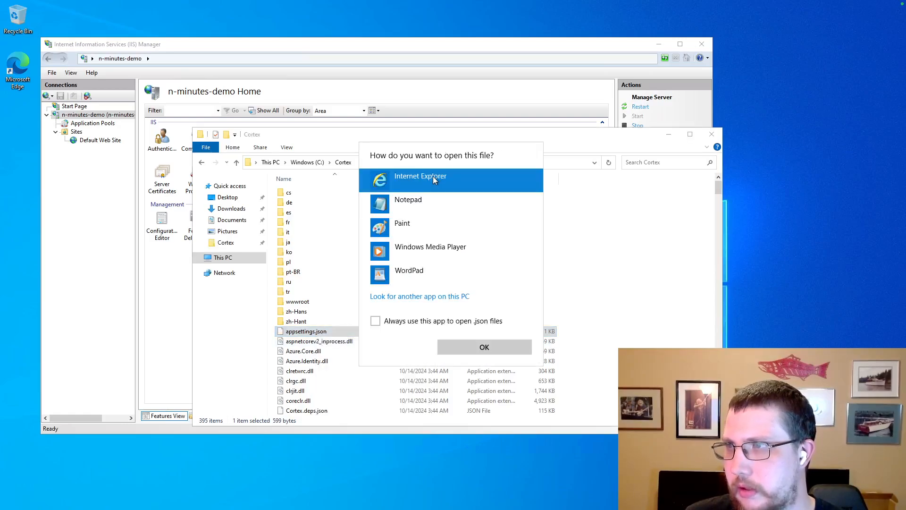
{"action": "left_click", "coordinate": [402, 202]}
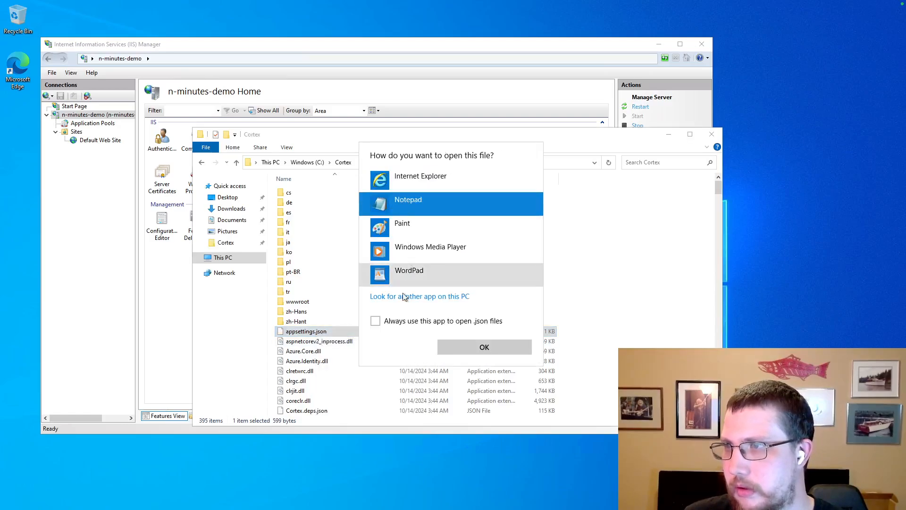
{"action": "left_click", "coordinate": [485, 349]}
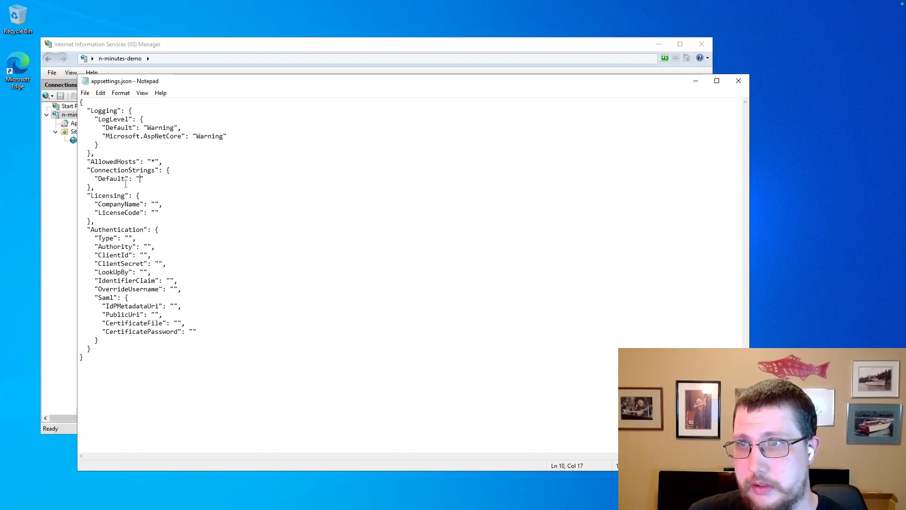
Paste the sample Cherwell connection string into ConnectionStrings Default, then move into the empty Licensing CompanyName value.
{"action": "key", "text": "ctrl+v"}
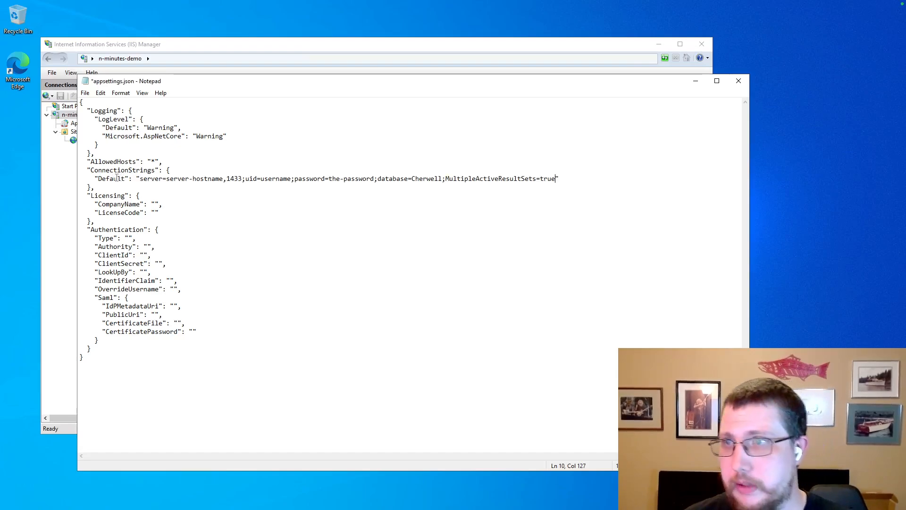
{"action": "left_click_drag", "start_coordinate": [95, 221], "coordinate": [96, 187]}
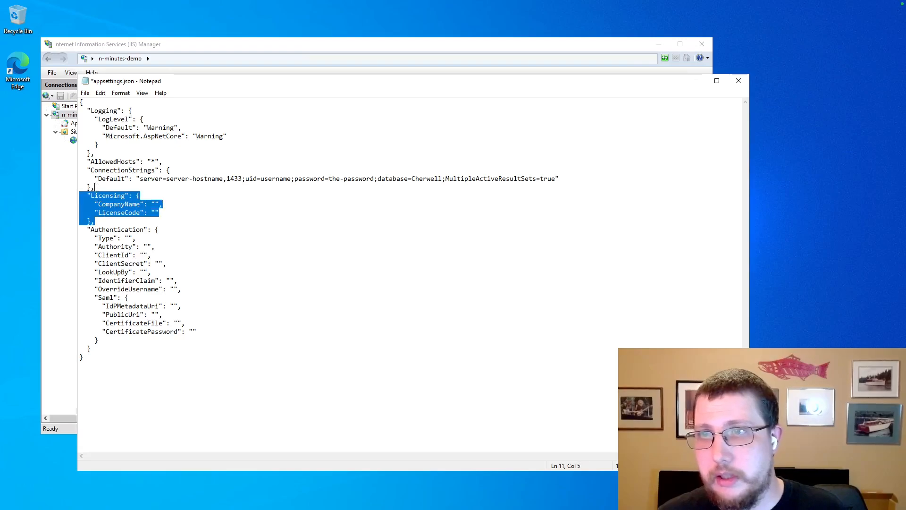
{"action": "left_click", "coordinate": [146, 205]}
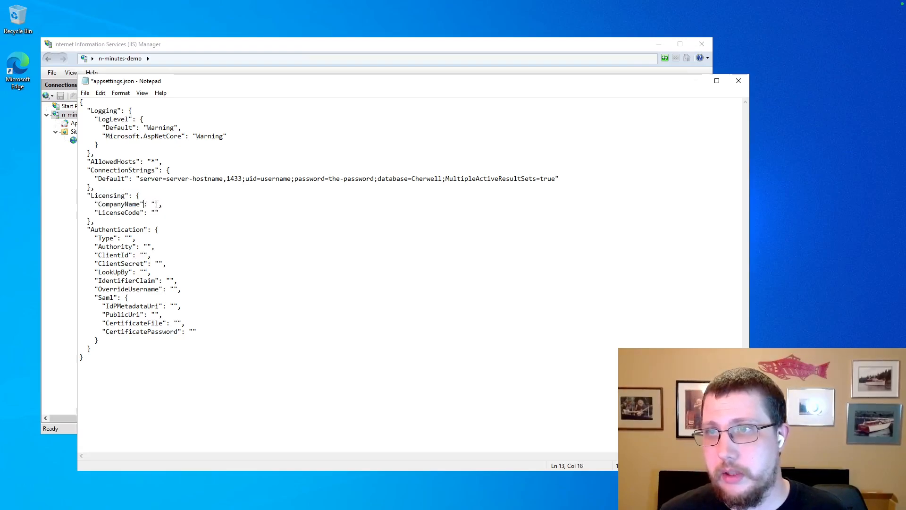
{"action": "left_click", "coordinate": [156, 205]}
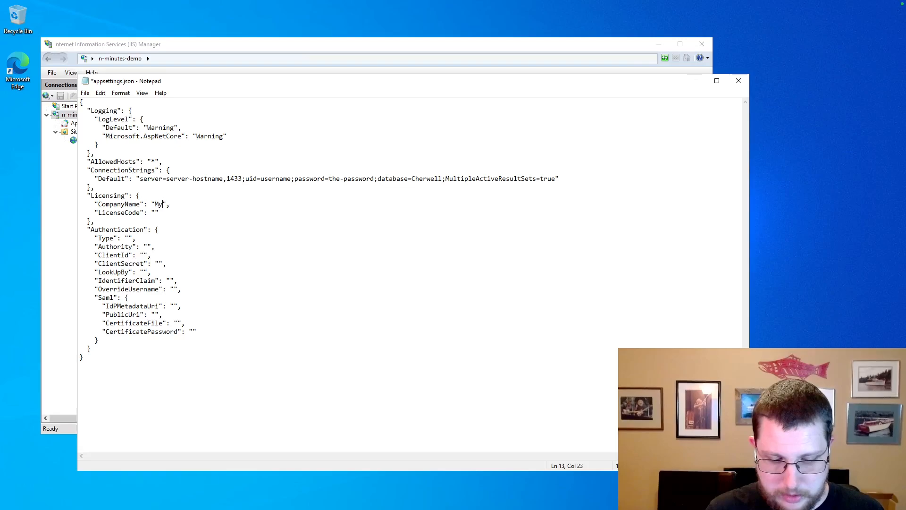
{"action": "type", "text": "My Company"}
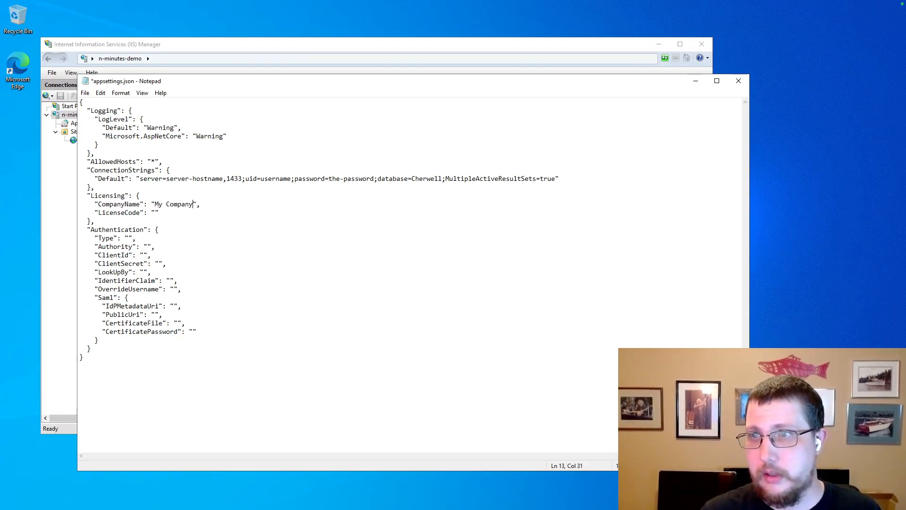
{"action": "type", "text": "123456"}
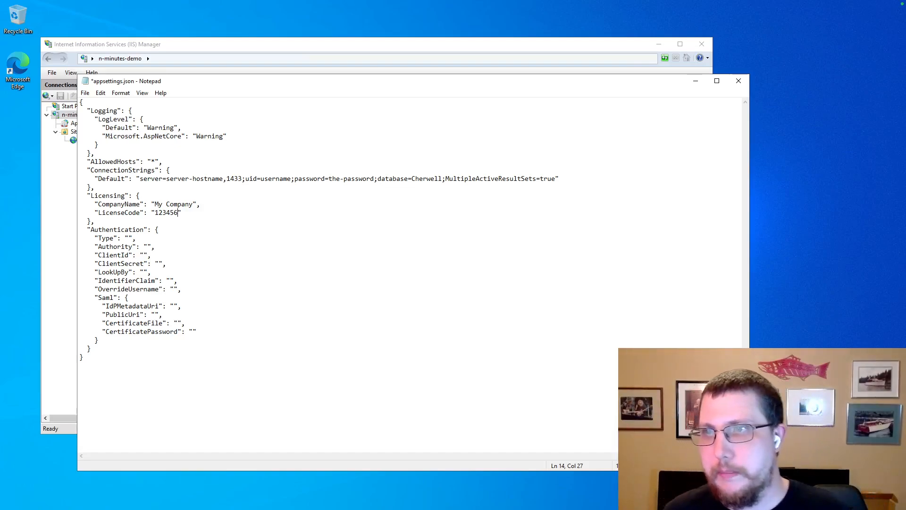
{"action": "double_click", "coordinate": [170, 214]}
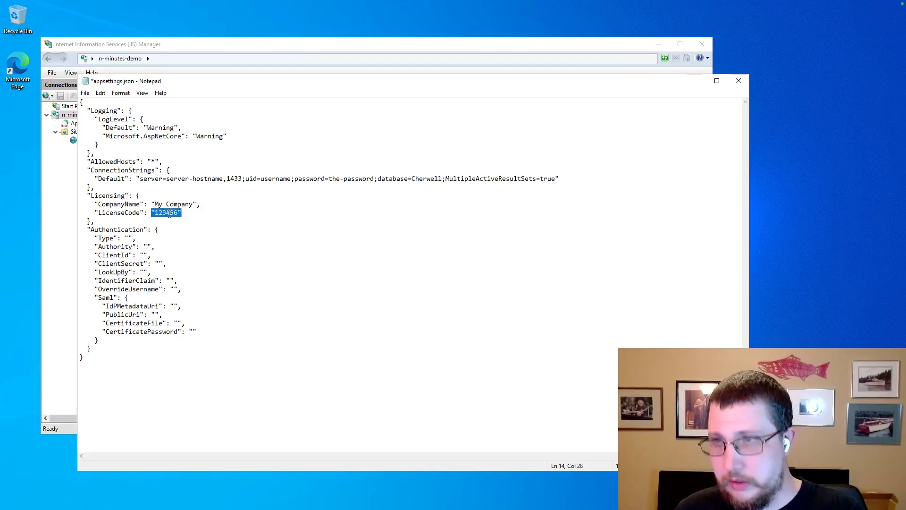
{"action": "left_click", "coordinate": [178, 213]}
{"action": "left_click_drag", "start_coordinate": [176, 212], "coordinate": [157, 204]}
{"action": "key", "text": "BackSpace"}
{"action": "key", "text": "BackSpace"}
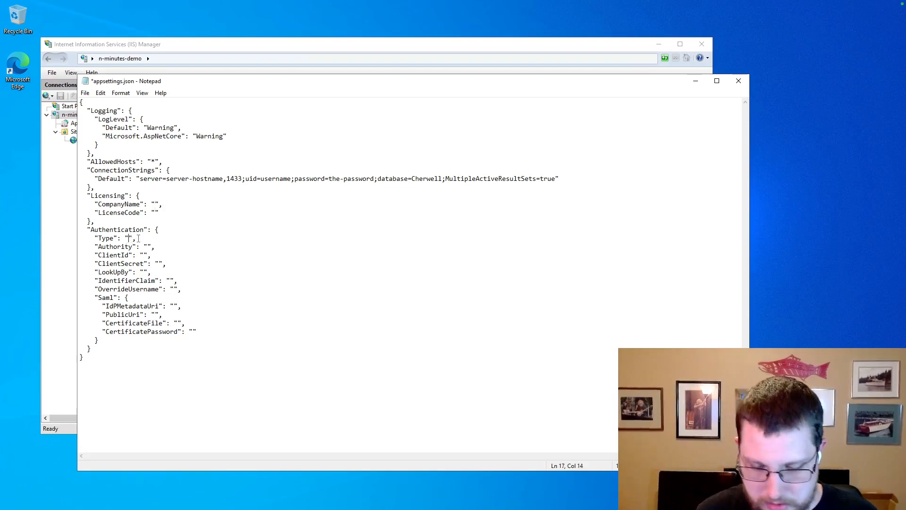
Enter none as the Authentication Type and select the server-hostname placeholder in the connection string.
{"action": "type", "text": "none"}
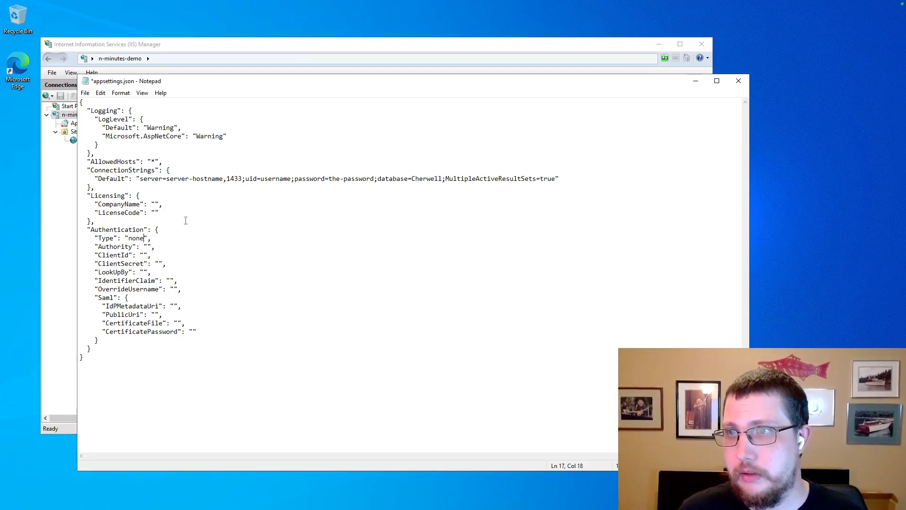
{"action": "left_click", "coordinate": [185, 221]}
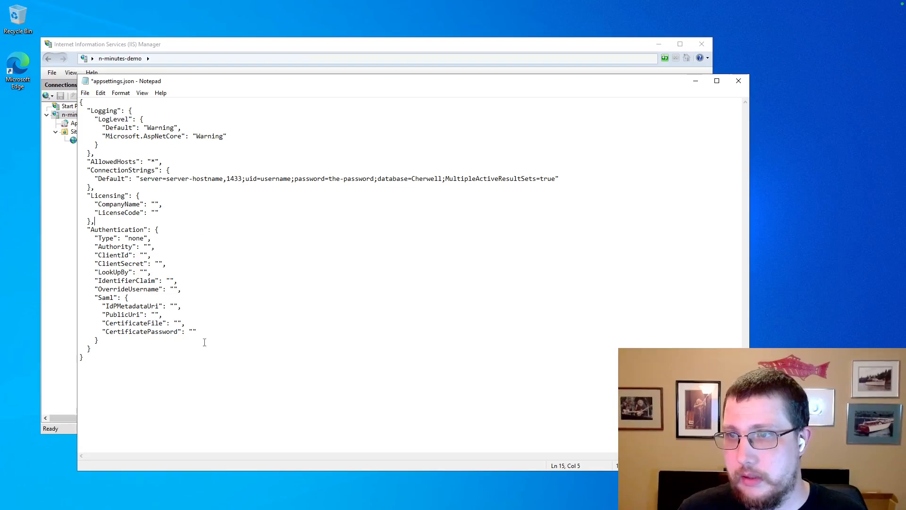
{"action": "left_click_drag", "start_coordinate": [204, 342], "coordinate": [186, 230]}
{"action": "left_click", "coordinate": [239, 236]}
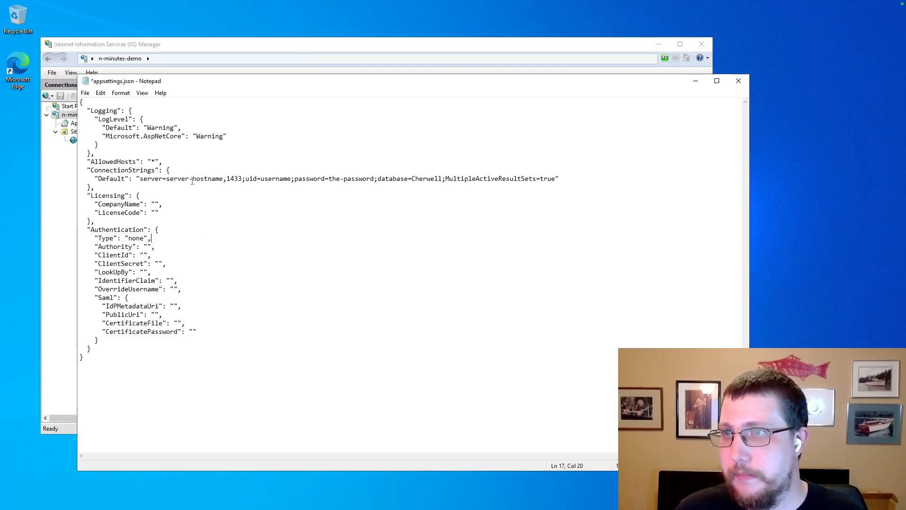
{"action": "left_click_drag", "start_coordinate": [224, 179], "coordinate": [169, 181]}
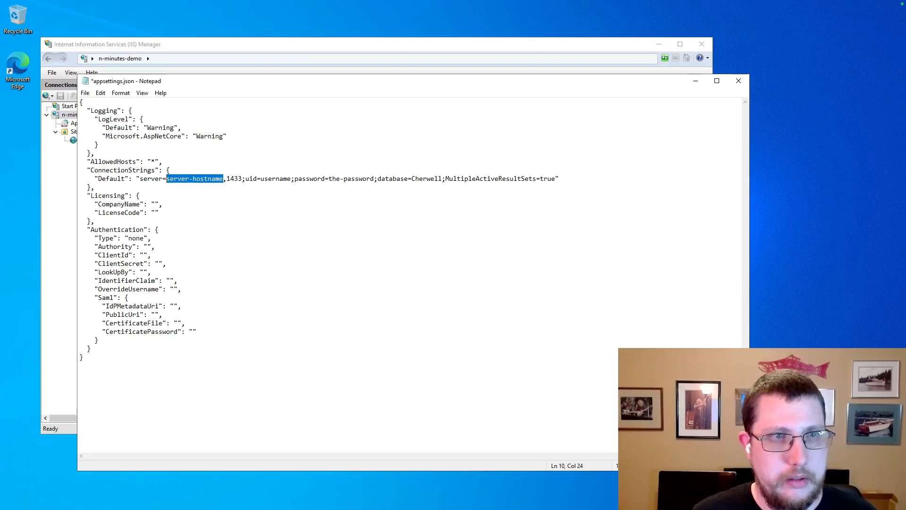
Replace the server hostname with cherwell-archives.database.windows.net.
{"action": "left_click", "coordinate": [219, 179]}
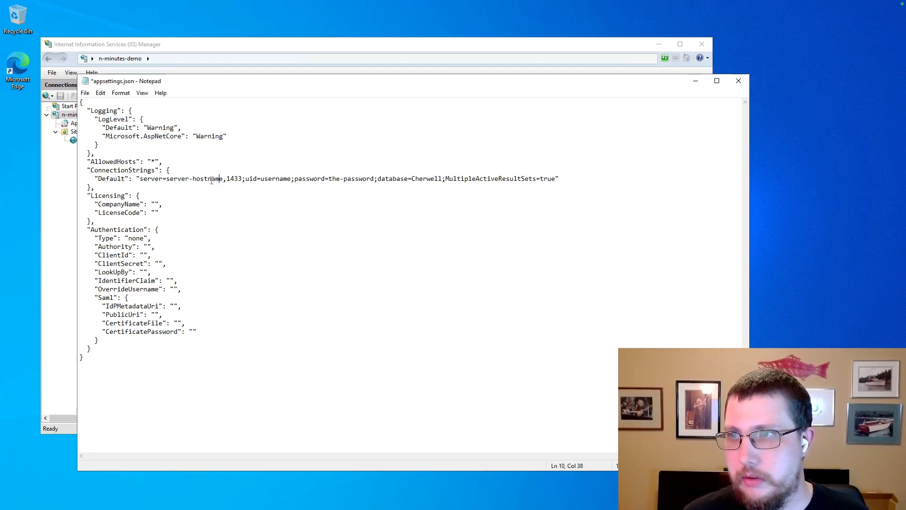
{"action": "double_click", "coordinate": [211, 180]}
{"action": "left_click", "coordinate": [224, 179]}
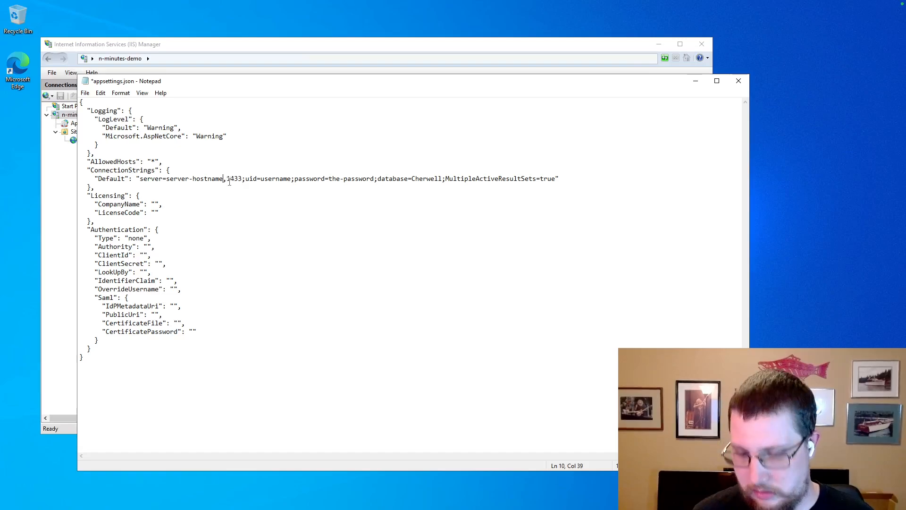
{"action": "key", "text": "shift+Left"}
{"action": "key", "text": "shift+Left"}
{"action": "key", "text": "shift+Left"}
{"action": "key", "text": "shift+Left"}
{"action": "key", "text": "shift+Left"}
{"action": "key", "text": "shift+Left"}
{"action": "key", "text": "shift+Left"}
{"action": "key", "text": "shift+Left"}
{"action": "key", "text": "shift+Left"}
{"action": "key", "text": "shift+Left"}
{"action": "key", "text": "shift+Left"}
{"action": "key", "text": "shift+Left"}
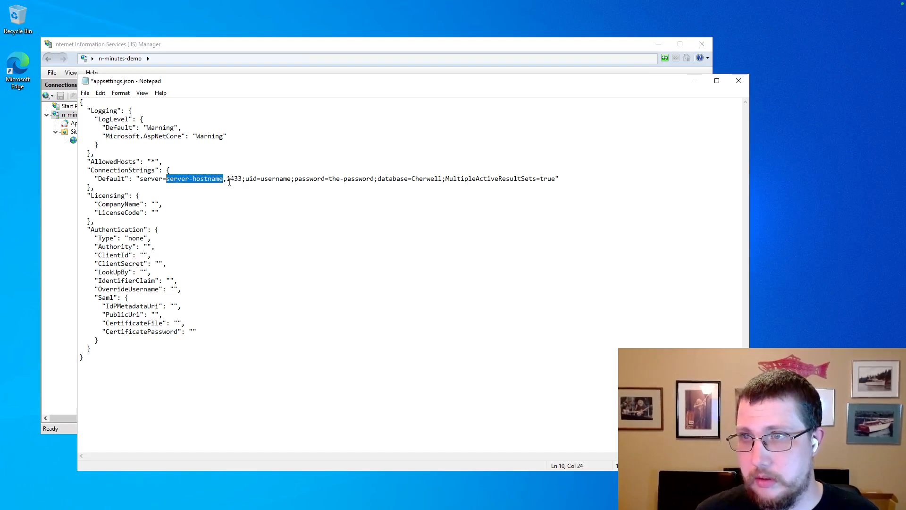
{"action": "type", "text": "cherwell-a"}
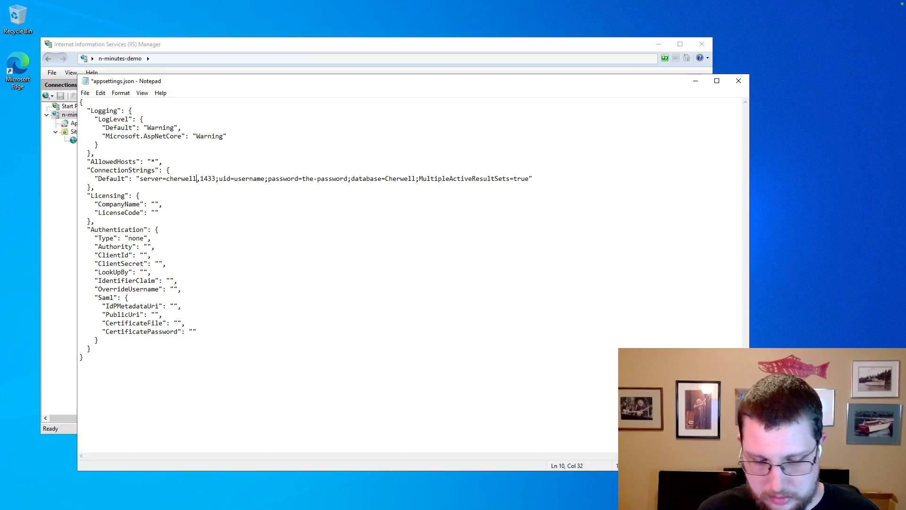
{"action": "type", "text": "rchives"}
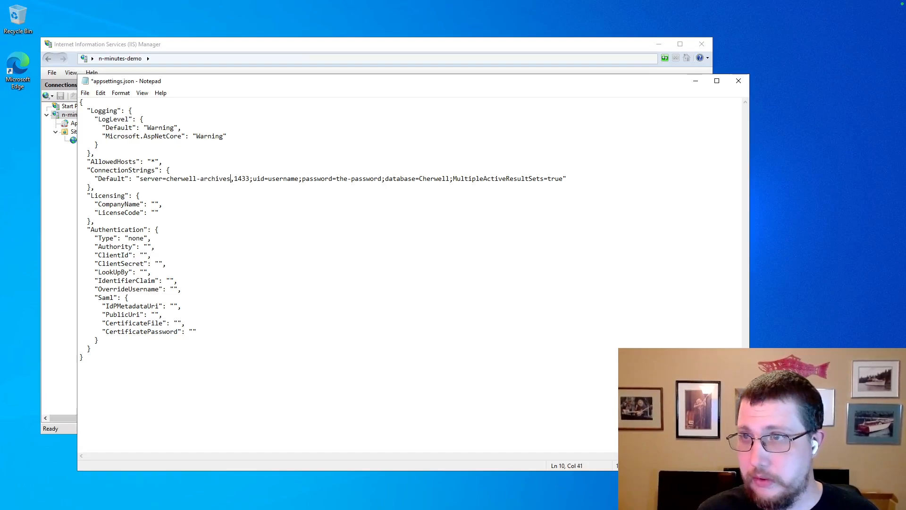
{"action": "type", "text": "."}
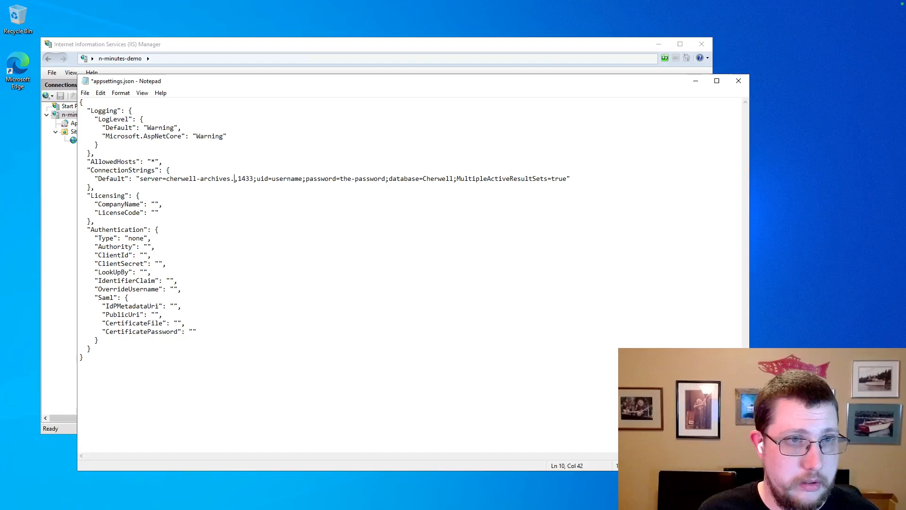
{"action": "type", "text": "database.win"}
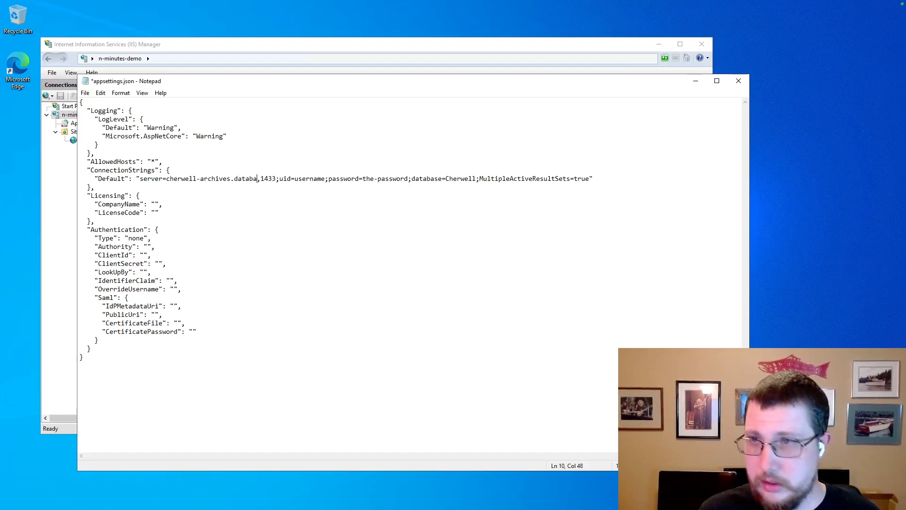
{"action": "type", "text": "dows.nety"}
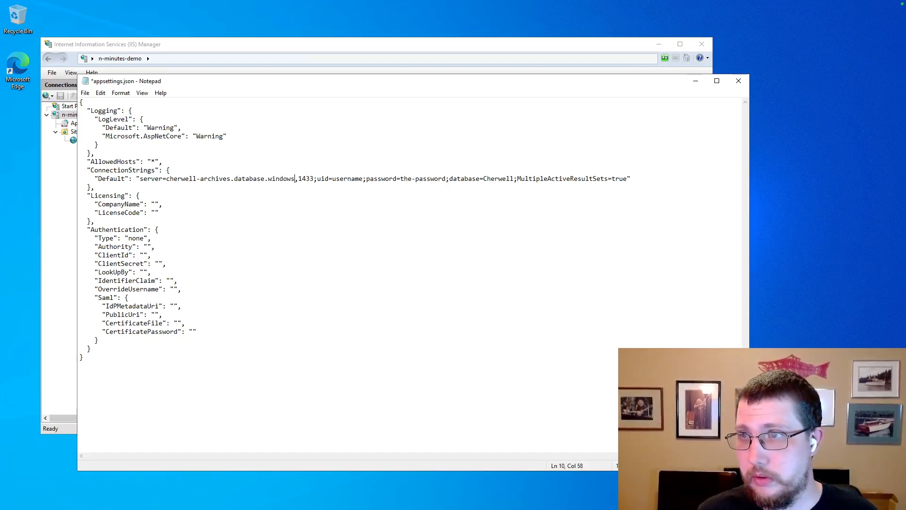
{"action": "key", "text": "BackSpace"}
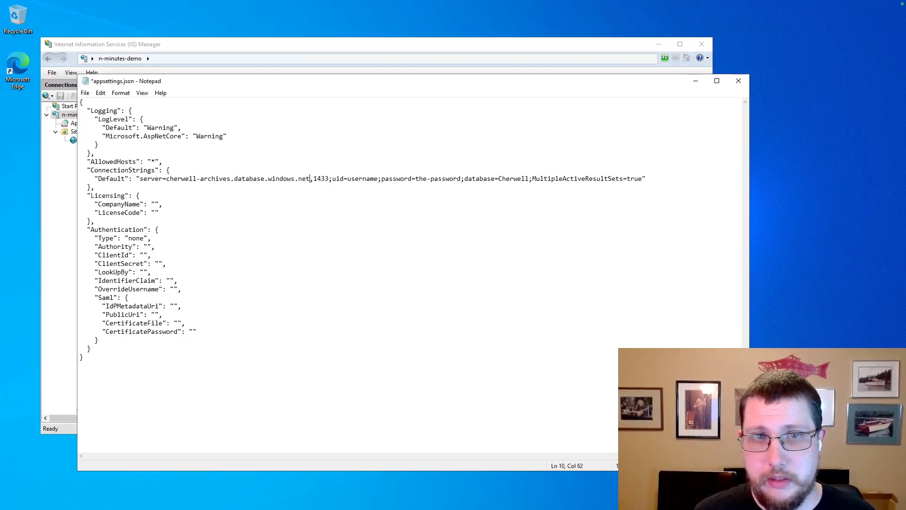
Replace the username placeholder in the connection string with cortex.
{"action": "double_click", "coordinate": [326, 181]}
{"action": "left_click_drag", "start_coordinate": [329, 180], "coordinate": [314, 181]}
{"action": "left_click", "coordinate": [342, 186]}
{"action": "double_click", "coordinate": [368, 181]}
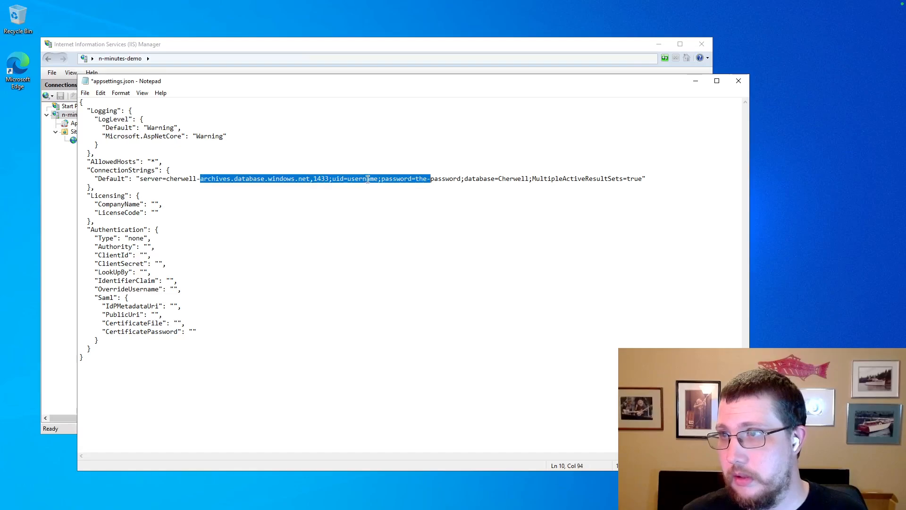
{"action": "left_click_drag", "start_coordinate": [379, 181], "coordinate": [374, 181]}
{"action": "key", "text": "shift+Left"}
{"action": "key", "text": "shift+Left"}
{"action": "key", "text": "shift+Left"}
{"action": "key", "text": "shift+Left"}
{"action": "key", "text": "shift+Left"}
{"action": "key", "text": "shift+Left"}
{"action": "key", "text": "shift+Left"}
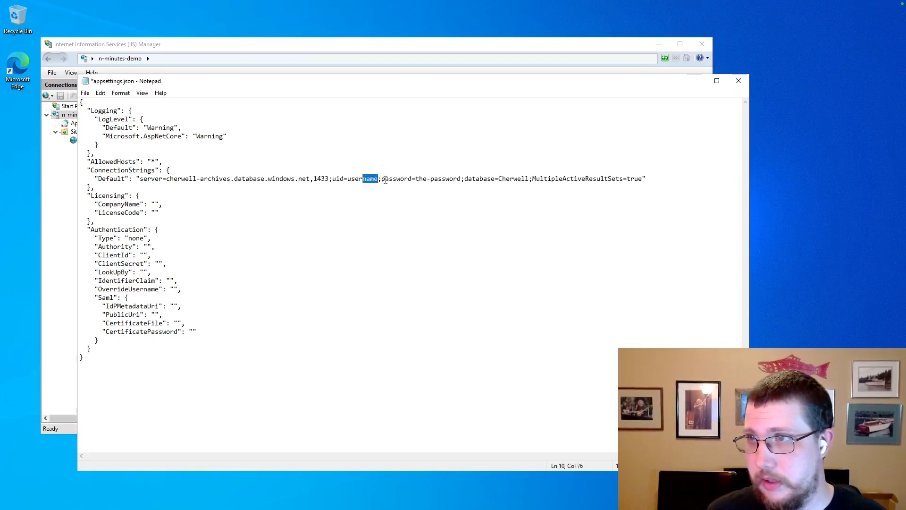
{"action": "type", "text": "cortex"}
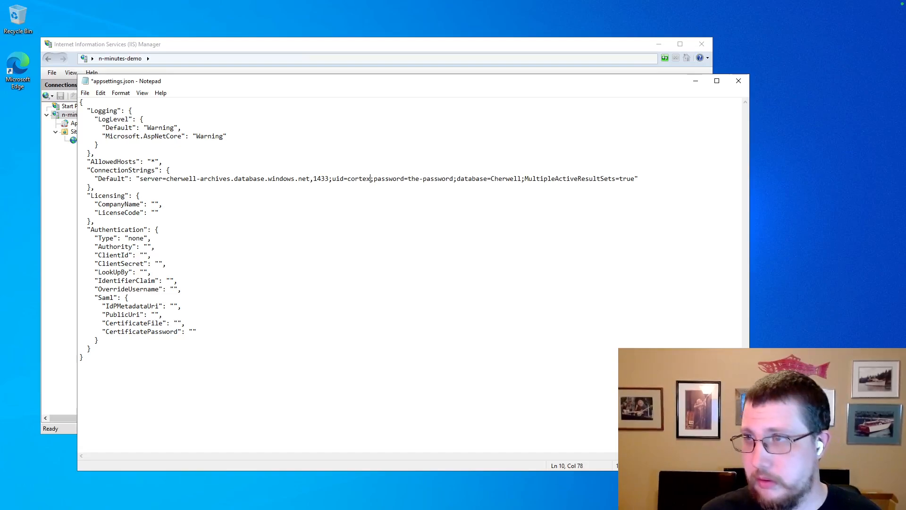
Fill in the SQL login's password and change the database to NMinutes with a trailing semicolon.
{"action": "left_click_drag", "start_coordinate": [455, 181], "coordinate": [409, 179]}
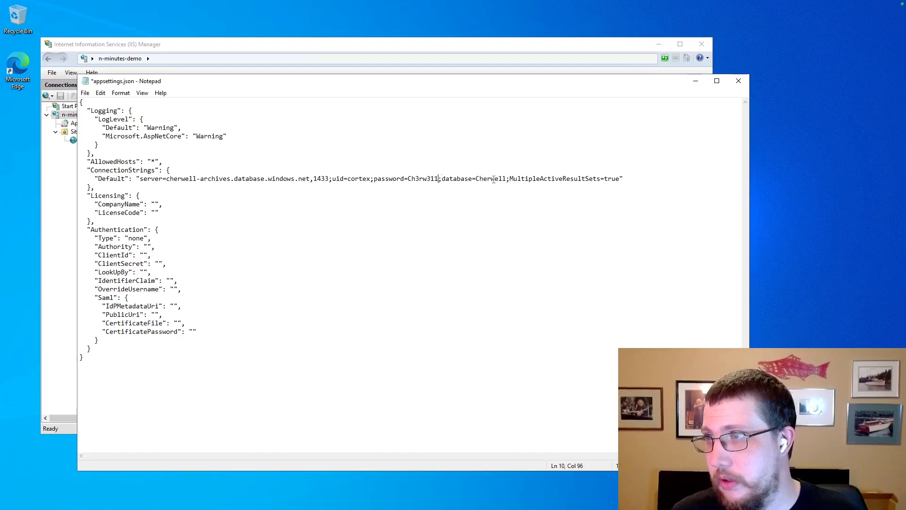
{"action": "left_click_drag", "start_coordinate": [508, 179], "coordinate": [477, 179]}
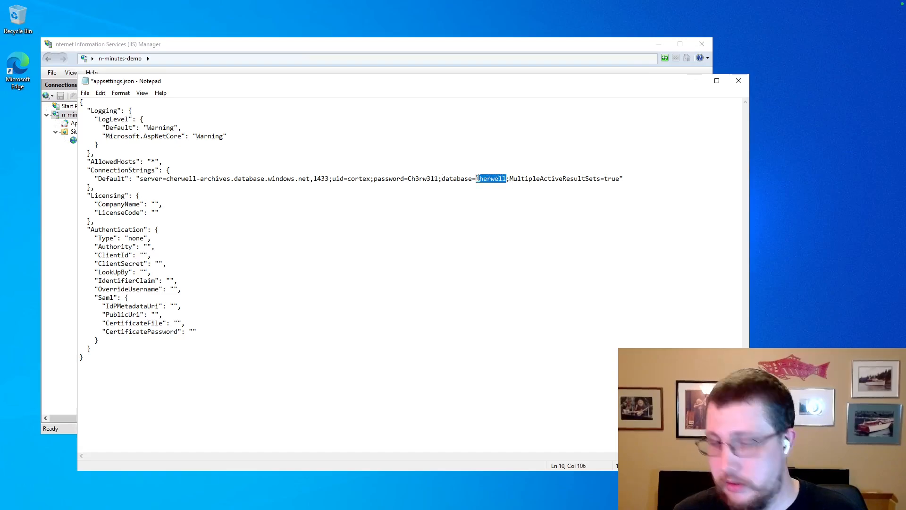
{"action": "type", "text": "NMinutes"}
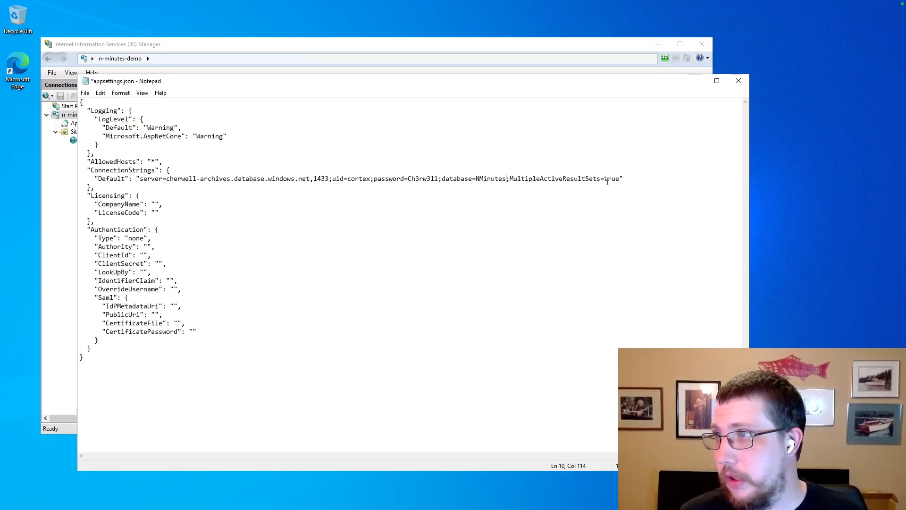
{"action": "type", "text": ";"}
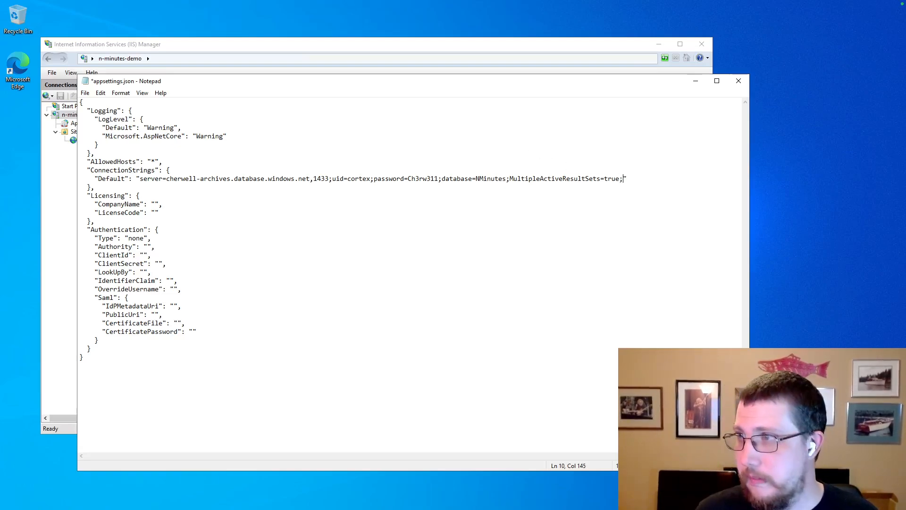
{"action": "key", "text": "ctrl+Left"}
Copy the TrustServerCertificate=true example from the Cortex Docs optional settings.
{"action": "scroll", "coordinate": [406, 355], "scroll_direction": "down", "scroll_amount": 7}
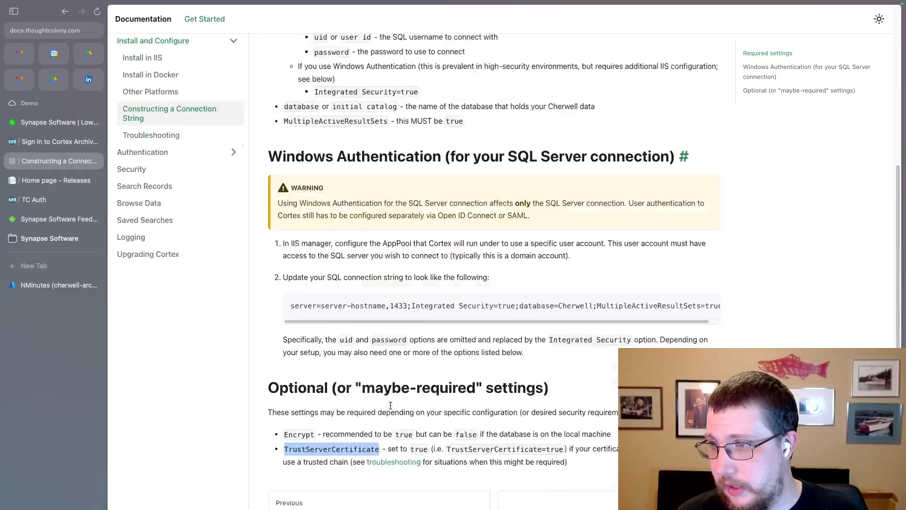
{"action": "double_click", "coordinate": [349, 387]}
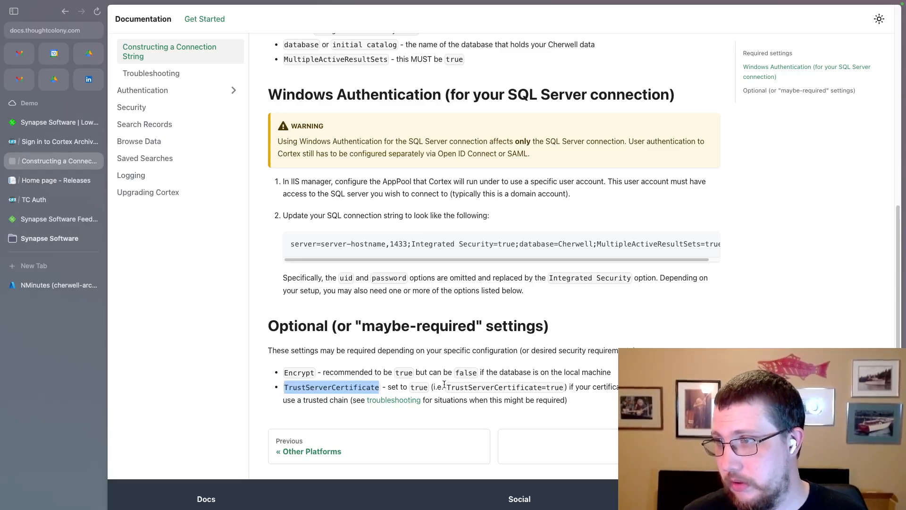
{"action": "left_click_drag", "start_coordinate": [563, 388], "coordinate": [447, 388]}
{"action": "key", "text": "ctrl+c"}
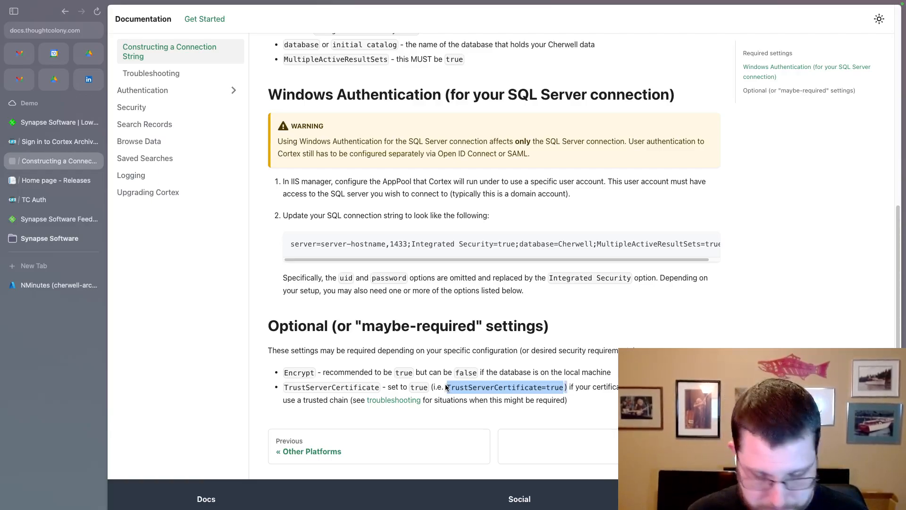
{"action": "key", "text": "ctrl+Right"}
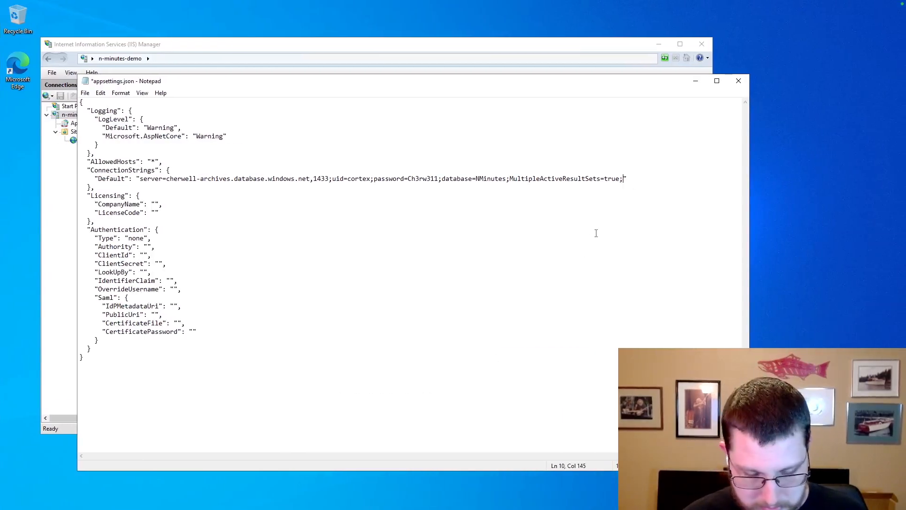
Append TrustServerCertificate=true to the connection string, save appsettings.json and close Notepad.
{"action": "key", "text": "ctrl+v"}
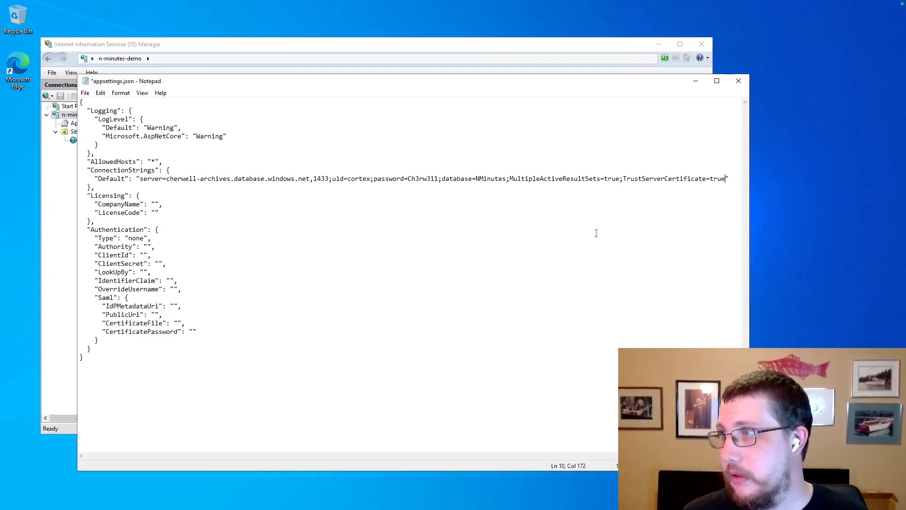
{"action": "left_click", "coordinate": [223, 201]}
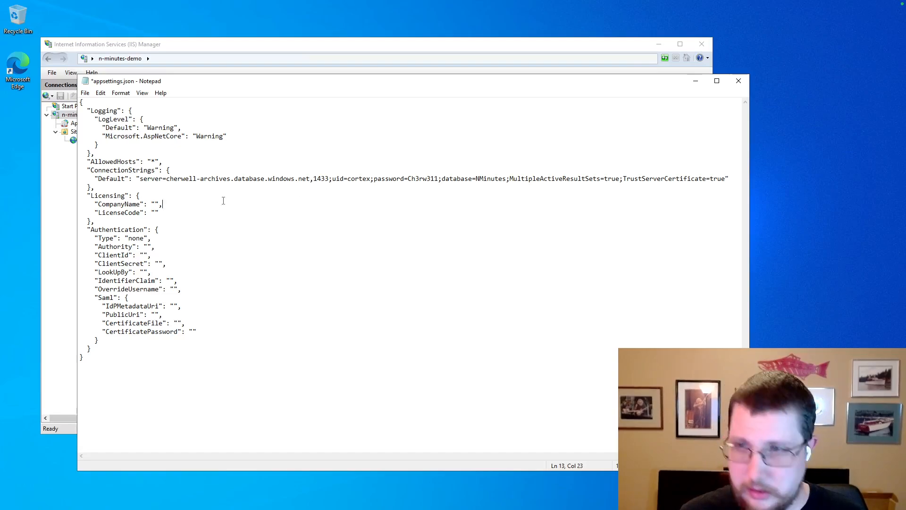
{"action": "key", "text": "ctrl+s"}
{"action": "left_click", "coordinate": [739, 81]}
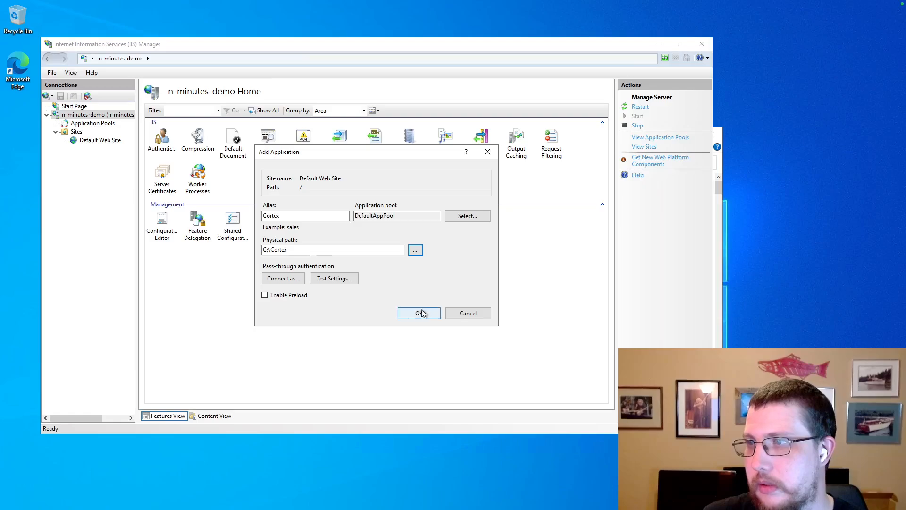
Confirm the Cortex application at C:\Cortex, then view Default Web Site and the n-minutes-demo server home.
{"action": "left_click", "coordinate": [419, 313]}
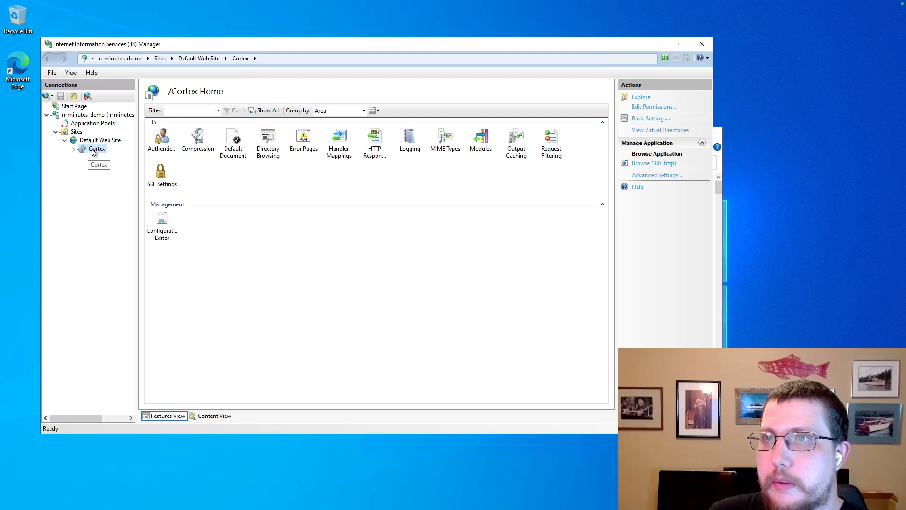
{"action": "left_click", "coordinate": [95, 140]}
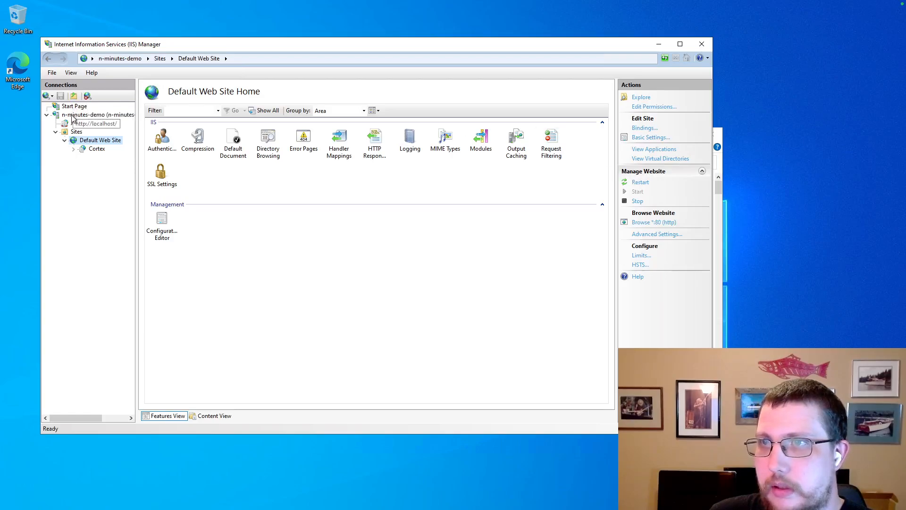
{"action": "left_click", "coordinate": [87, 115]}
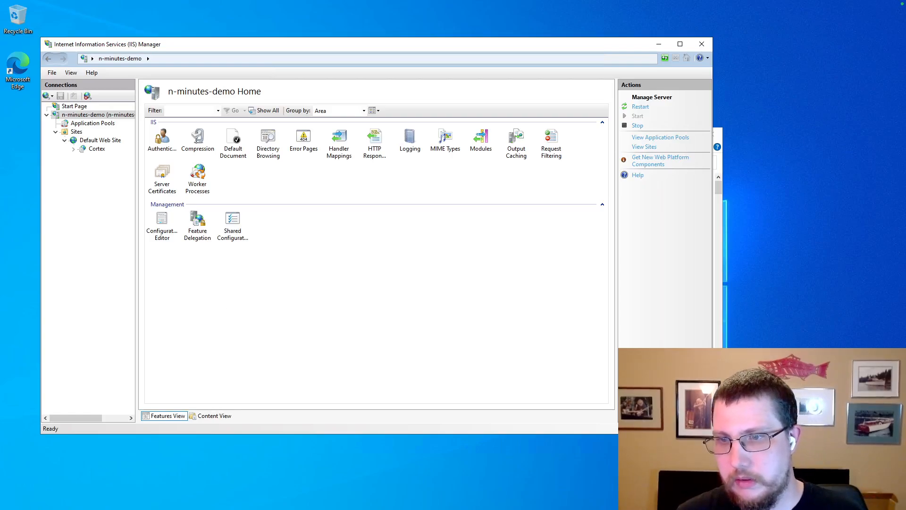
{"action": "key", "text": "super"}
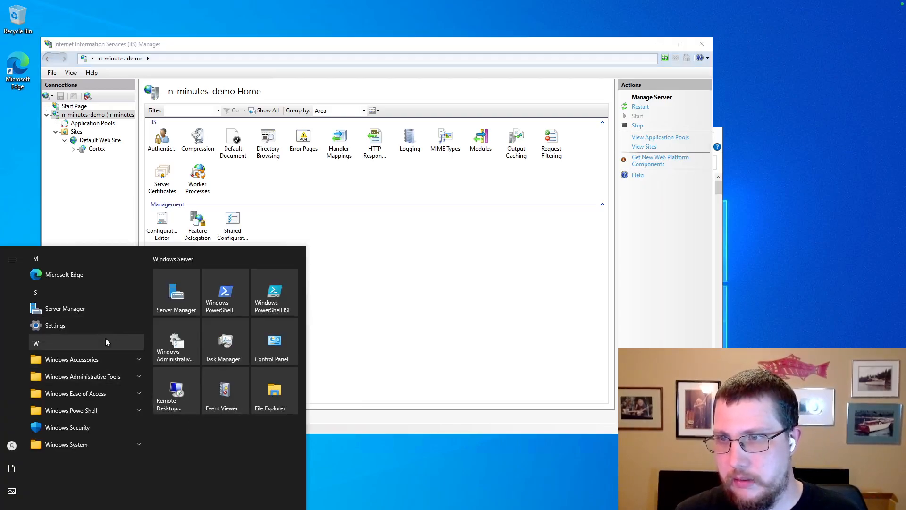
Launch Microsoft Edge and browse to localhost/Cortex.
{"action": "left_click", "coordinate": [58, 275]}
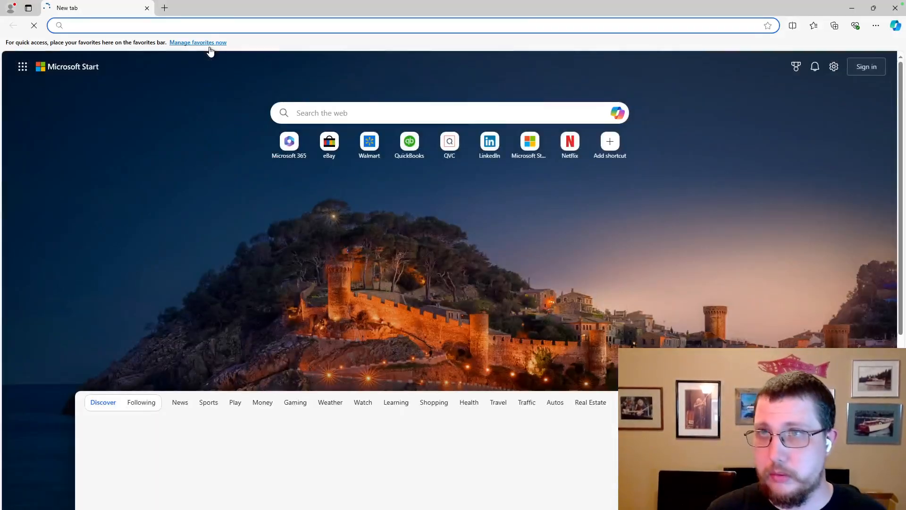
{"action": "type", "text": "local"}
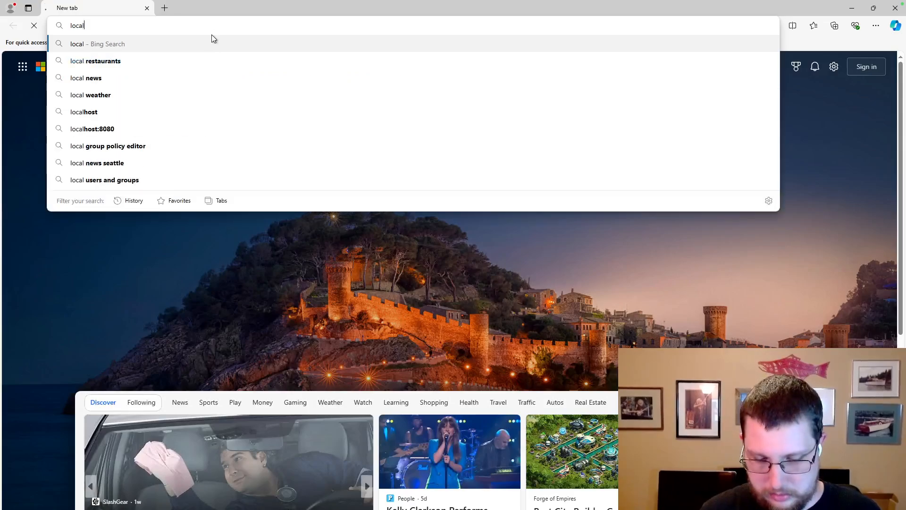
{"action": "type", "text": "host/Cor"}
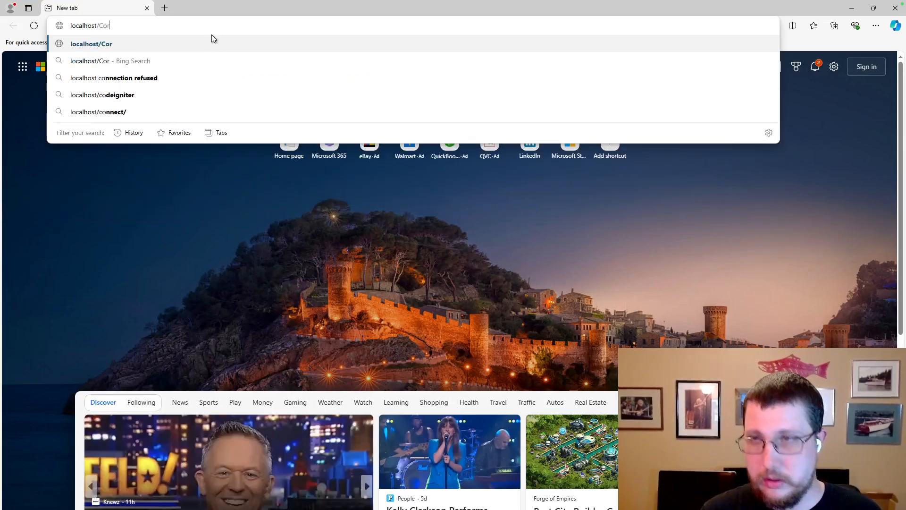
{"action": "type", "text": "tex"}
{"action": "key", "text": "Return"}
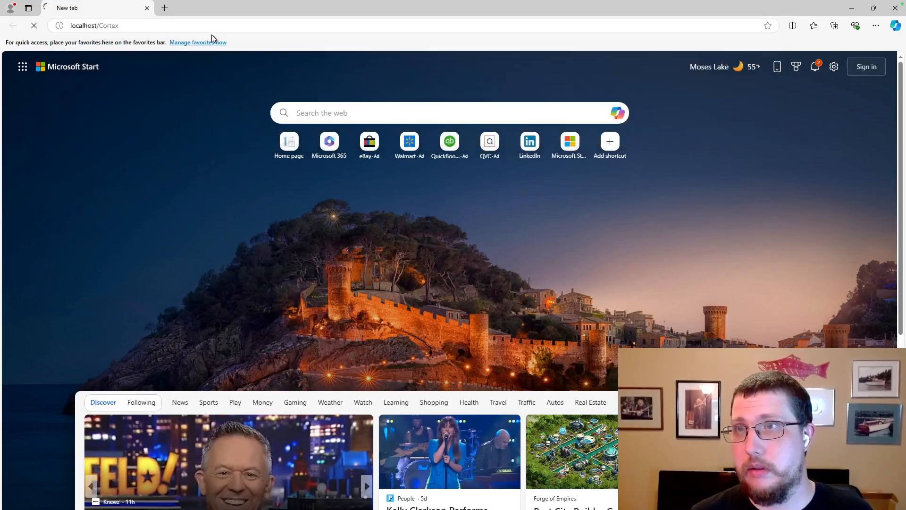